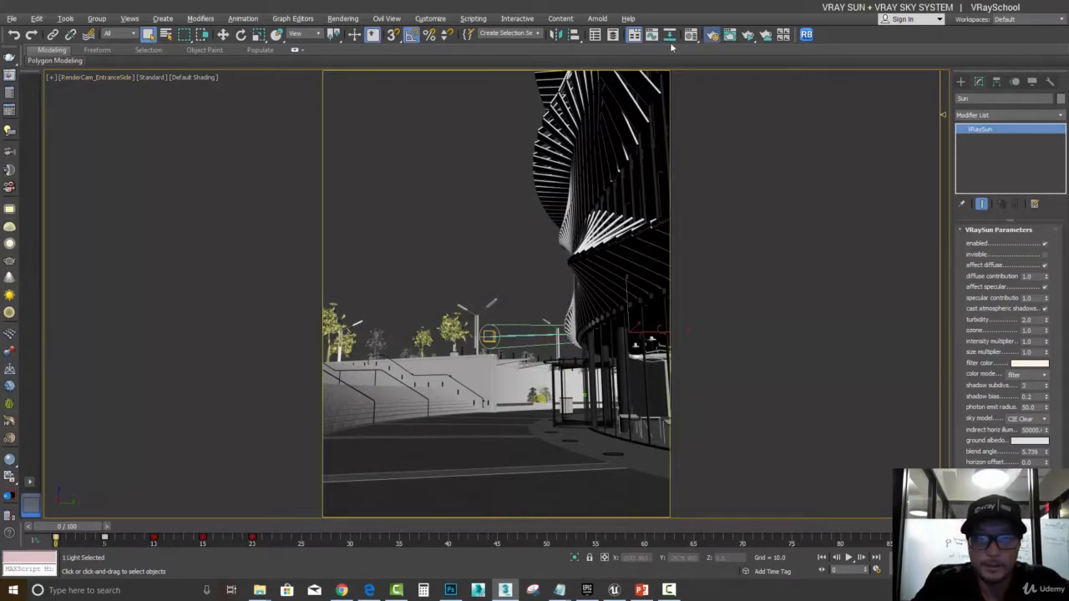
Render the RenderCam_EntranceSide view with V-Ray and reposition the frame buffer over the viewport.
{"action": "left_click", "coordinate": [712, 35]}
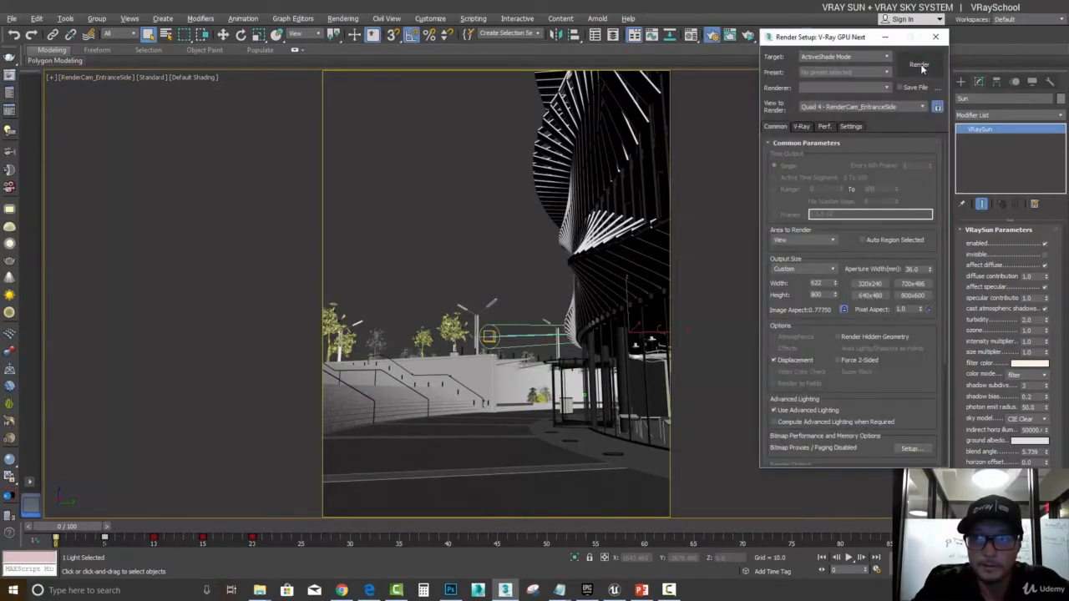
{"action": "left_click", "coordinate": [920, 65]}
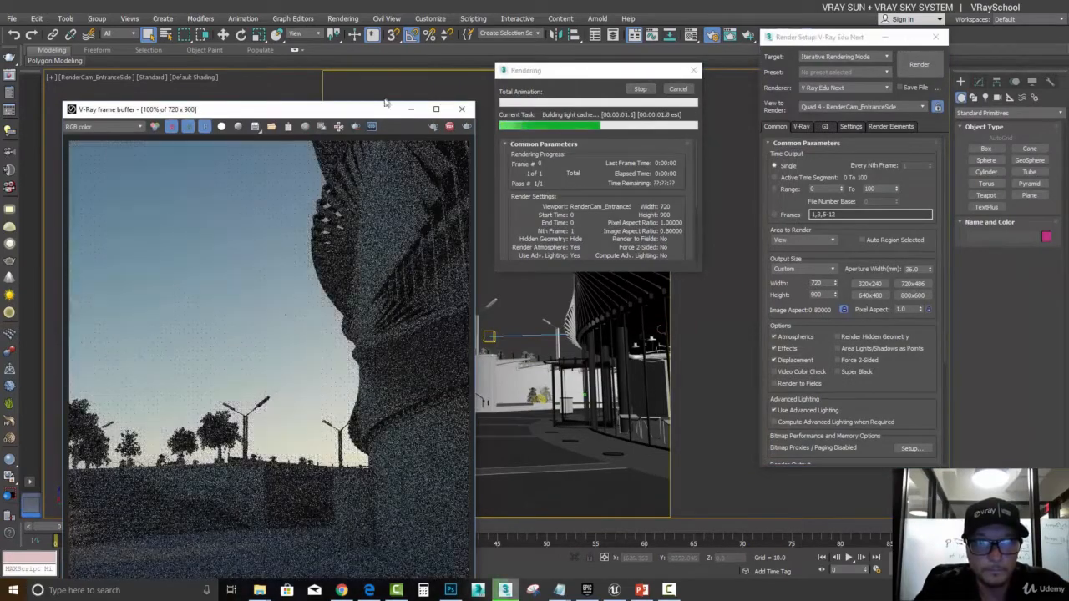
{"action": "left_click_drag", "start_coordinate": [391, 107], "coordinate": [507, 4]}
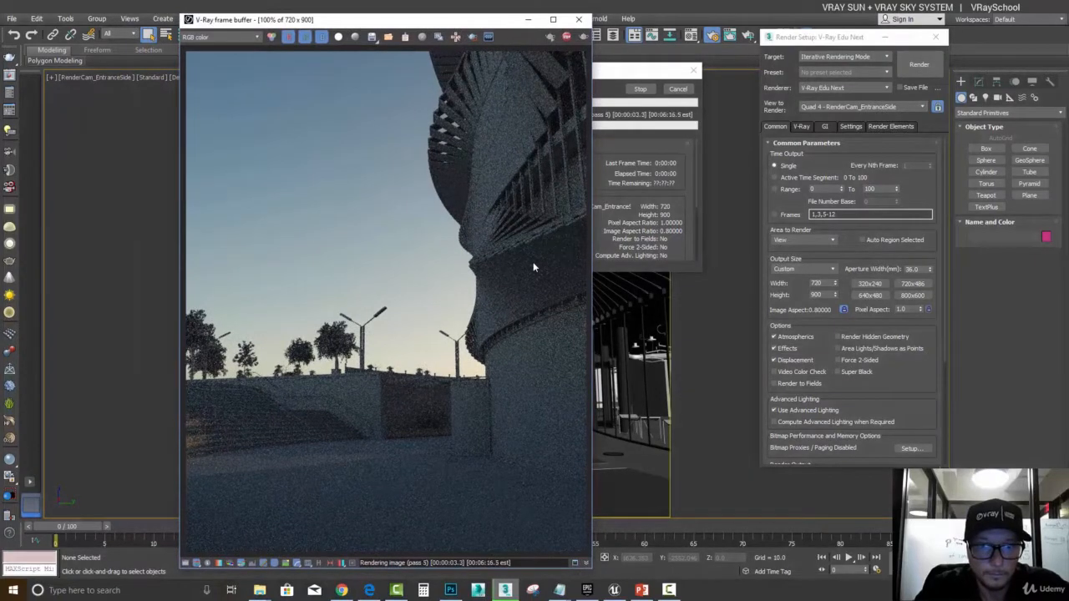
{"action": "left_click_drag", "start_coordinate": [397, 30], "coordinate": [478, 23]}
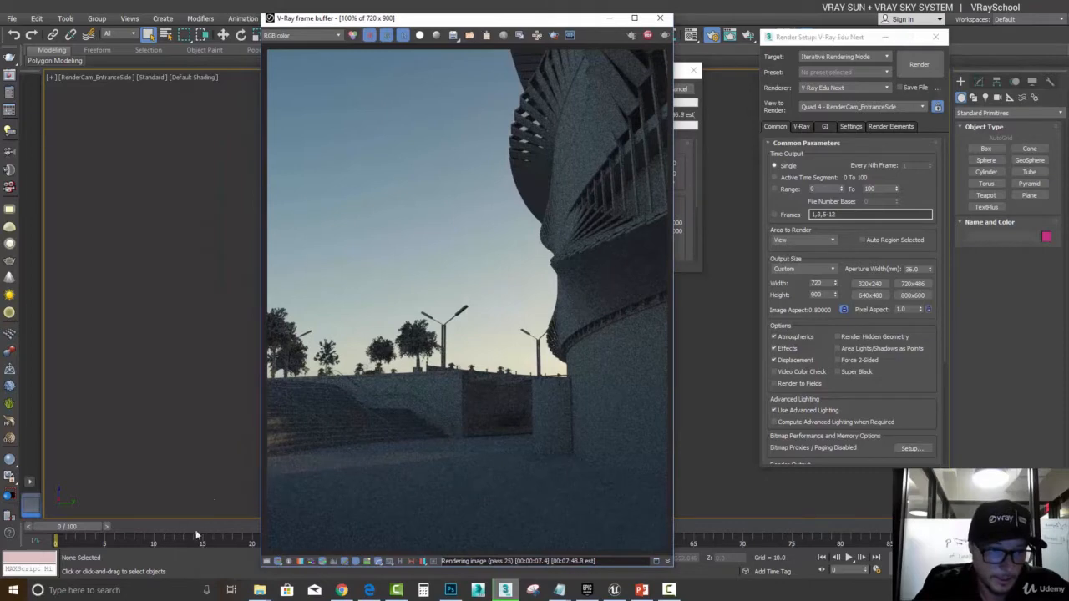
Stop the render, select the Sun light in the camera viewport, and restart interactive rendering in the frame buffer.
{"action": "left_click", "coordinate": [110, 76]}
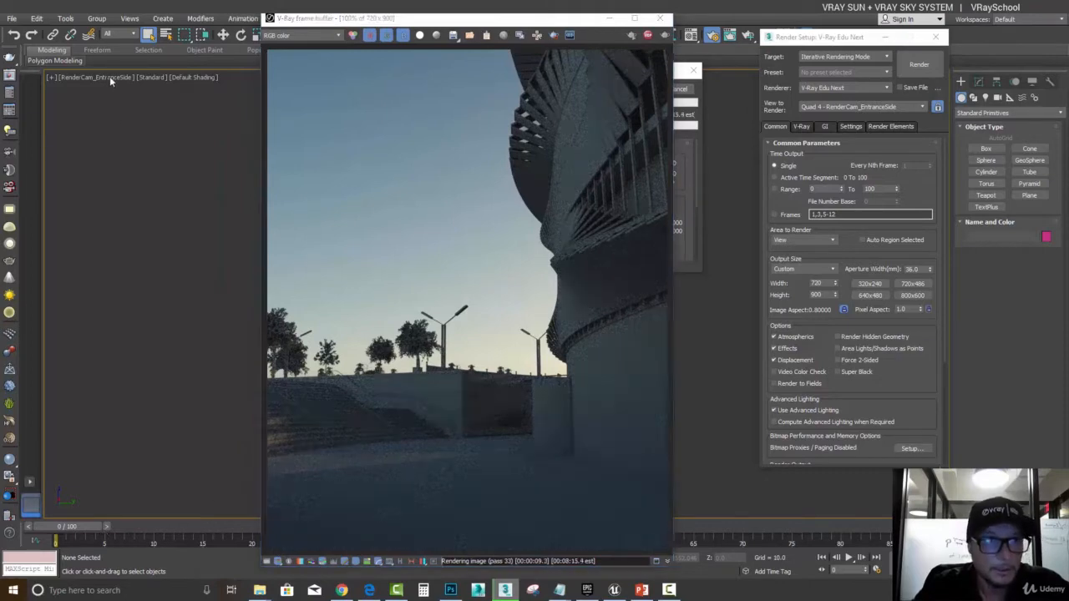
{"action": "left_click", "coordinate": [647, 35]}
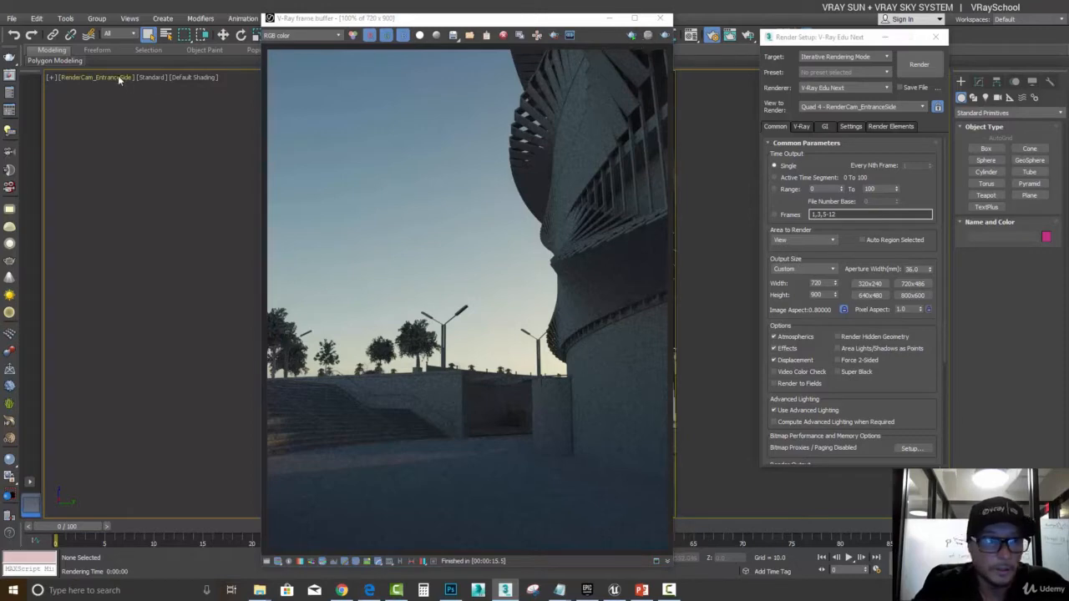
{"action": "left_click_drag", "start_coordinate": [544, 18], "coordinate": [249, 12]}
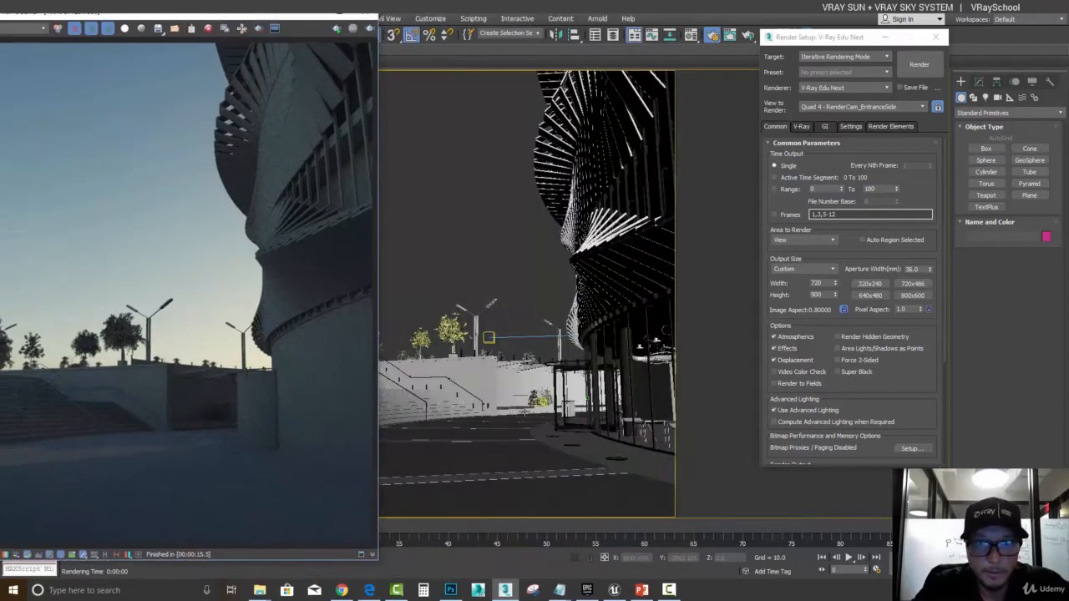
{"action": "left_click", "coordinate": [519, 335]}
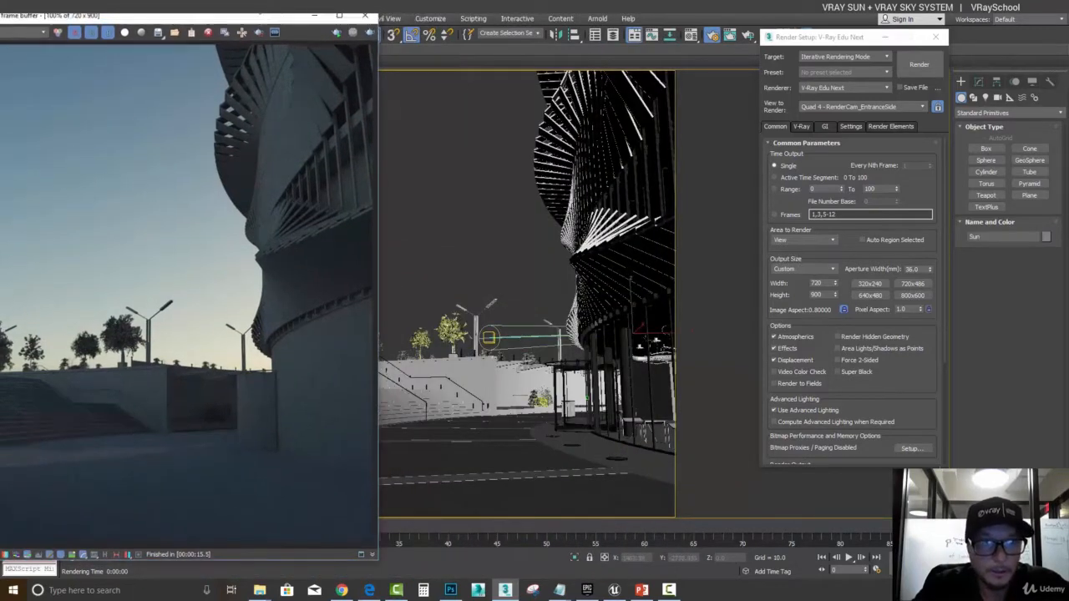
{"action": "left_click_drag", "start_coordinate": [217, 15], "coordinate": [632, 12]}
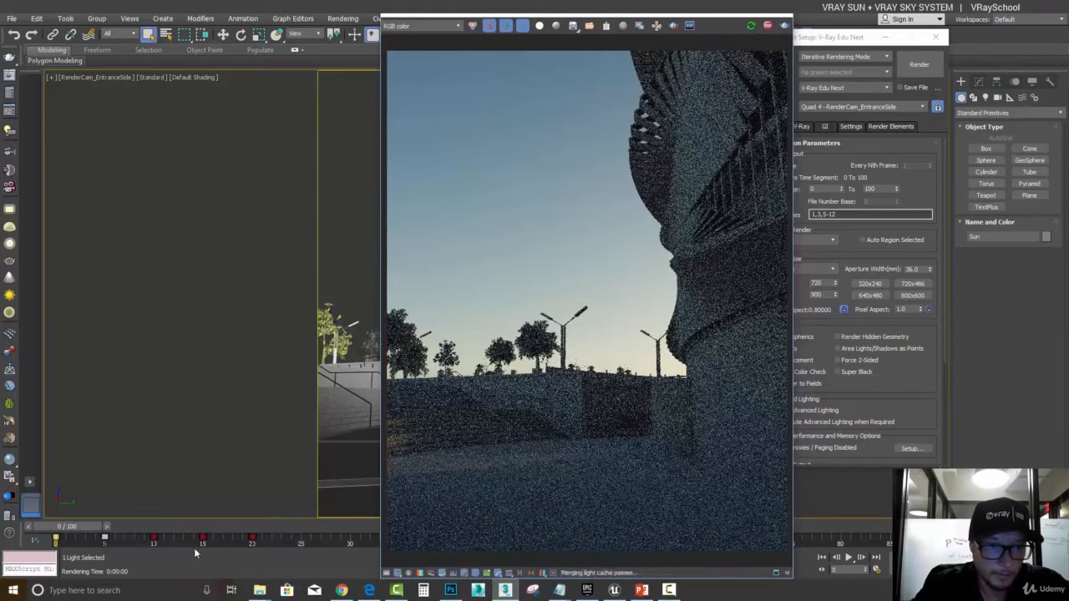
Scrub the timeline through frames 6, 10, 15 and 20 to compare the animated sun positions, and return to frame 0.
{"action": "left_click_drag", "start_coordinate": [97, 528], "coordinate": [141, 530]}
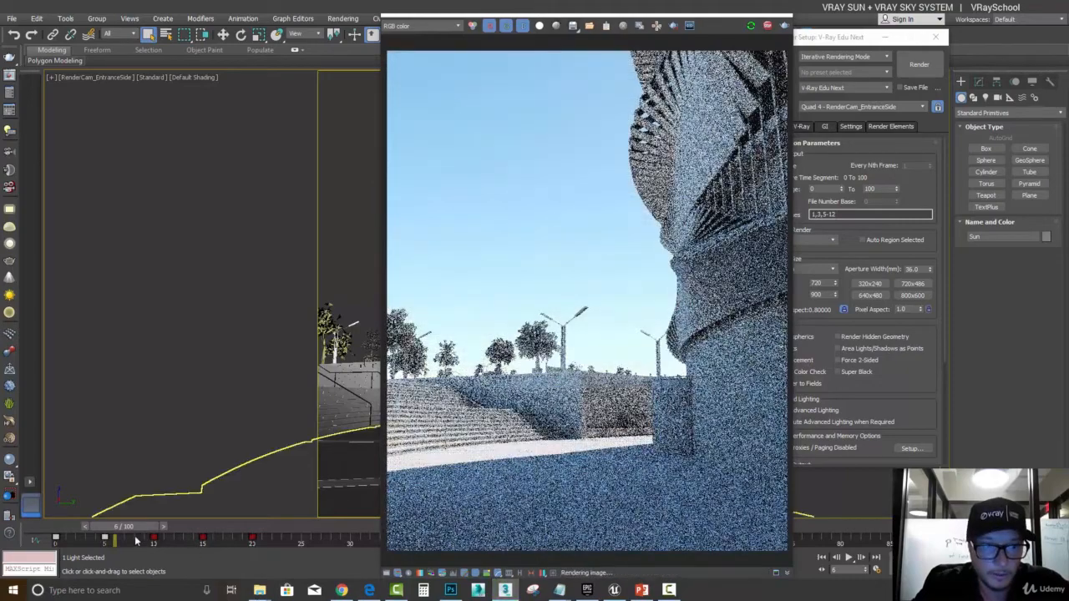
{"action": "left_click_drag", "start_coordinate": [141, 528], "coordinate": [194, 548]}
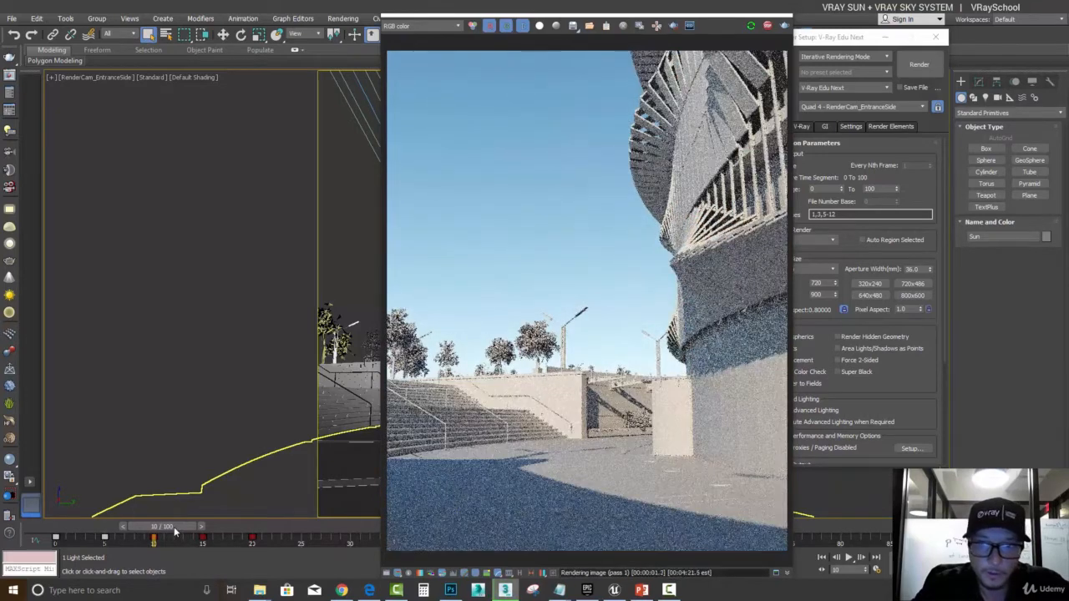
{"action": "left_click_drag", "start_coordinate": [175, 531], "coordinate": [224, 529]}
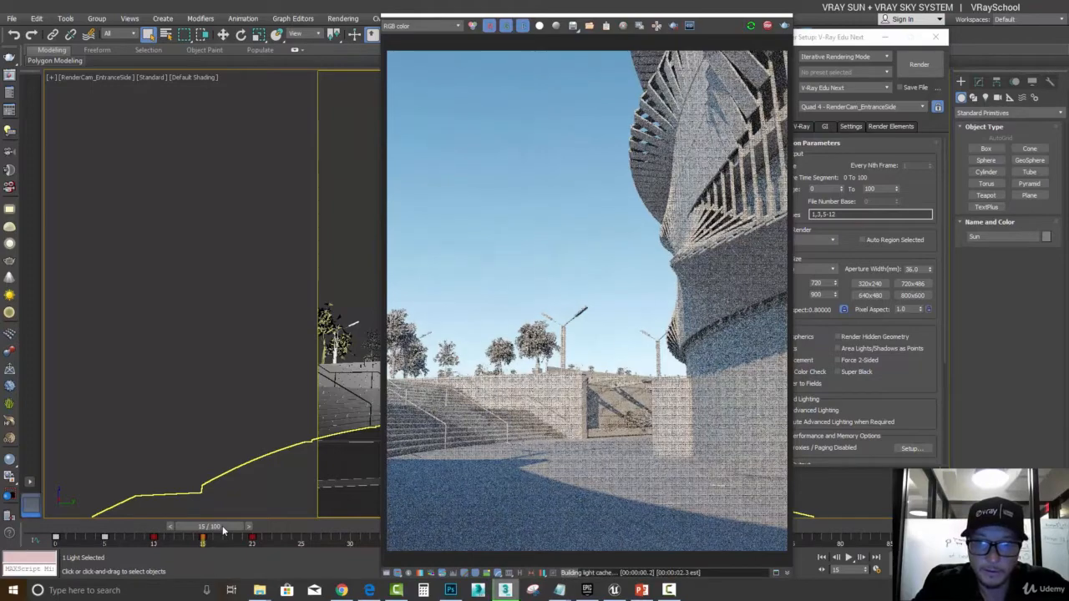
{"action": "left_click_drag", "start_coordinate": [223, 530], "coordinate": [267, 530]}
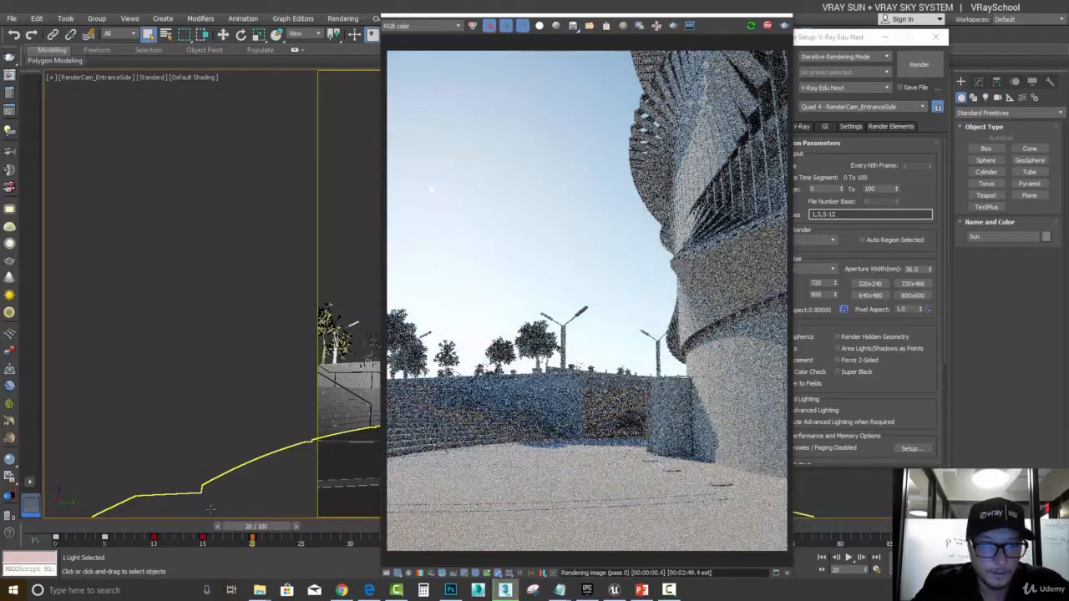
{"action": "left_click_drag", "start_coordinate": [251, 527], "coordinate": [52, 531]}
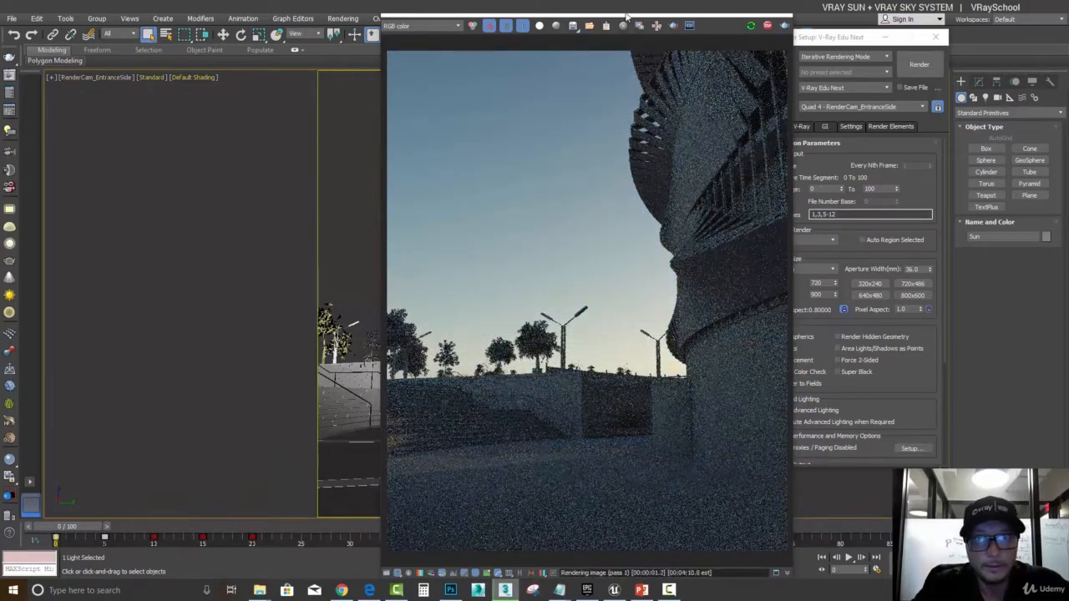
Open the Sun's parameters, set its intensity multiplier to 3.61, and keep the sky model on Hosek et al.
{"action": "left_click_drag", "start_coordinate": [626, 15], "coordinate": [284, 16]}
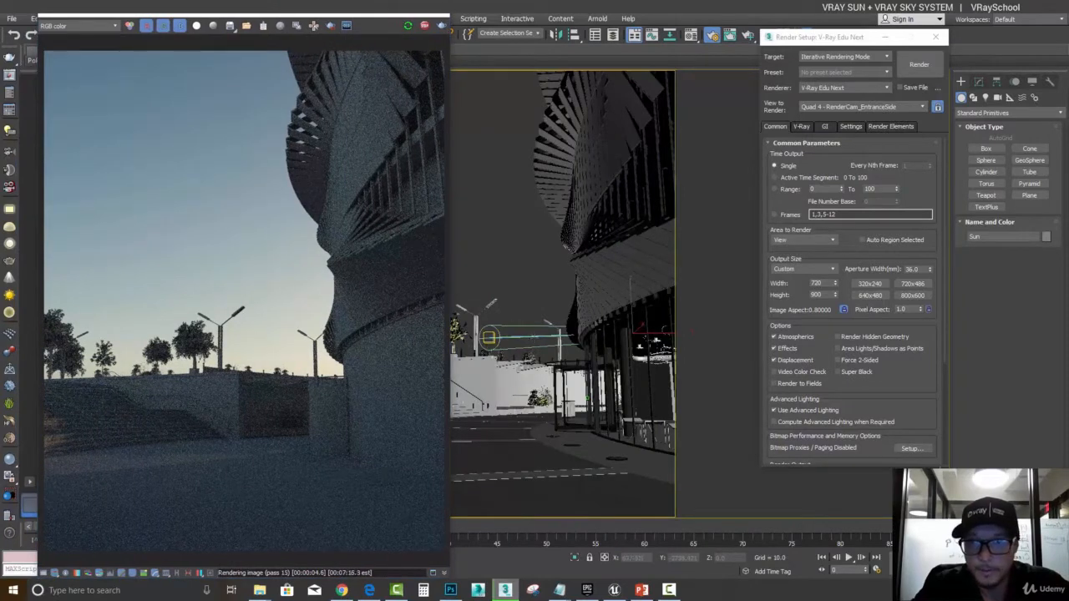
{"action": "left_click", "coordinate": [979, 81]}
{"action": "left_click_drag", "start_coordinate": [1048, 345], "coordinate": [1048, 317]}
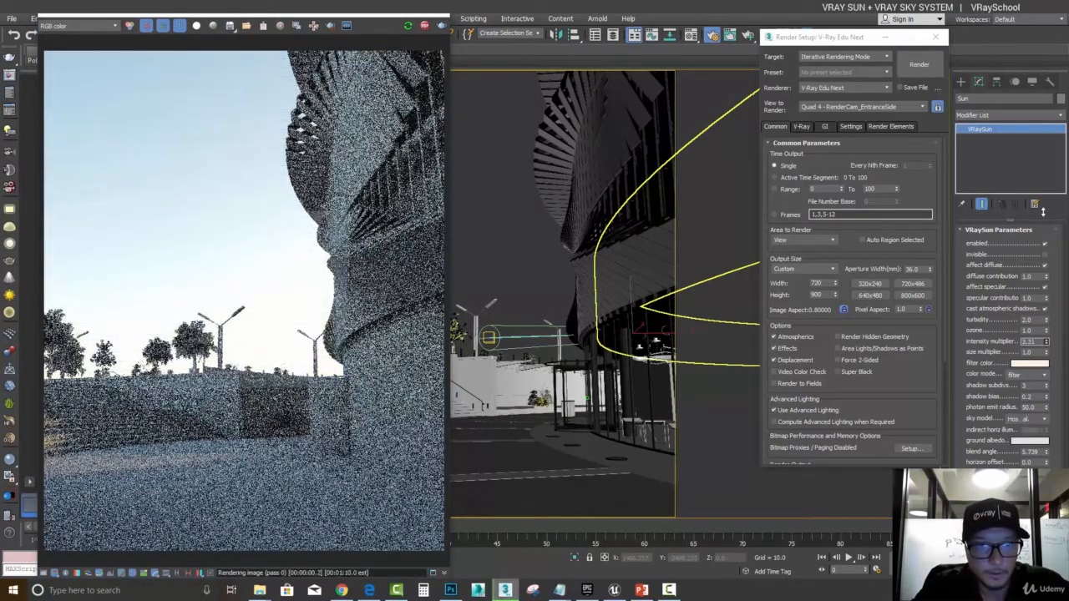
{"action": "mouse_move", "coordinate": [1042, 213]}
{"action": "left_mouse_down"}
{"action": "mouse_move", "coordinate": [1040, 179]}
{"action": "mouse_move", "coordinate": [1040, 196]}
{"action": "left_mouse_up"}
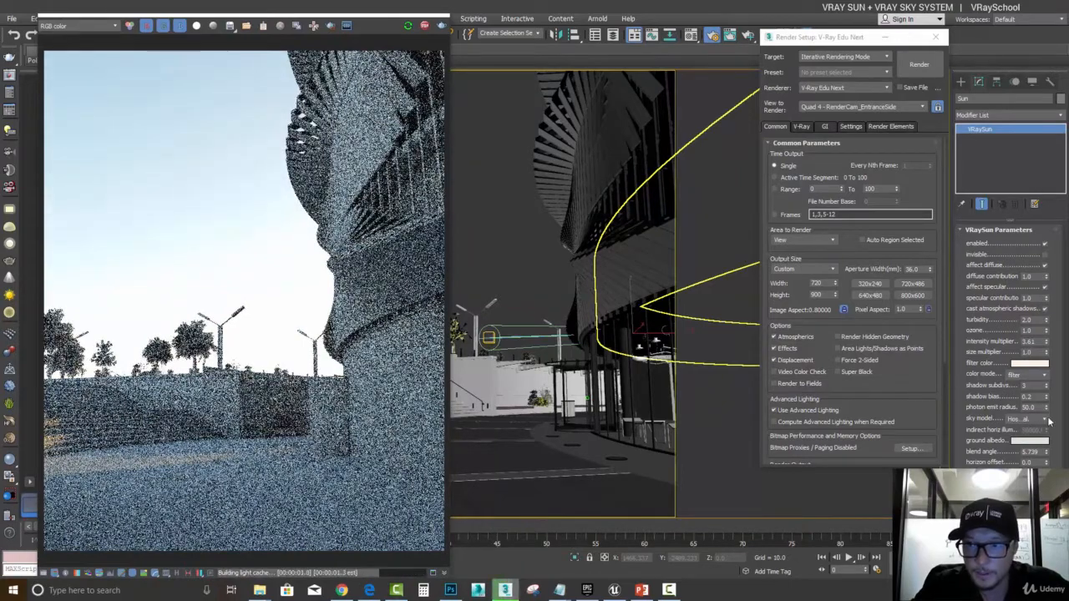
{"action": "left_click", "coordinate": [1044, 419]}
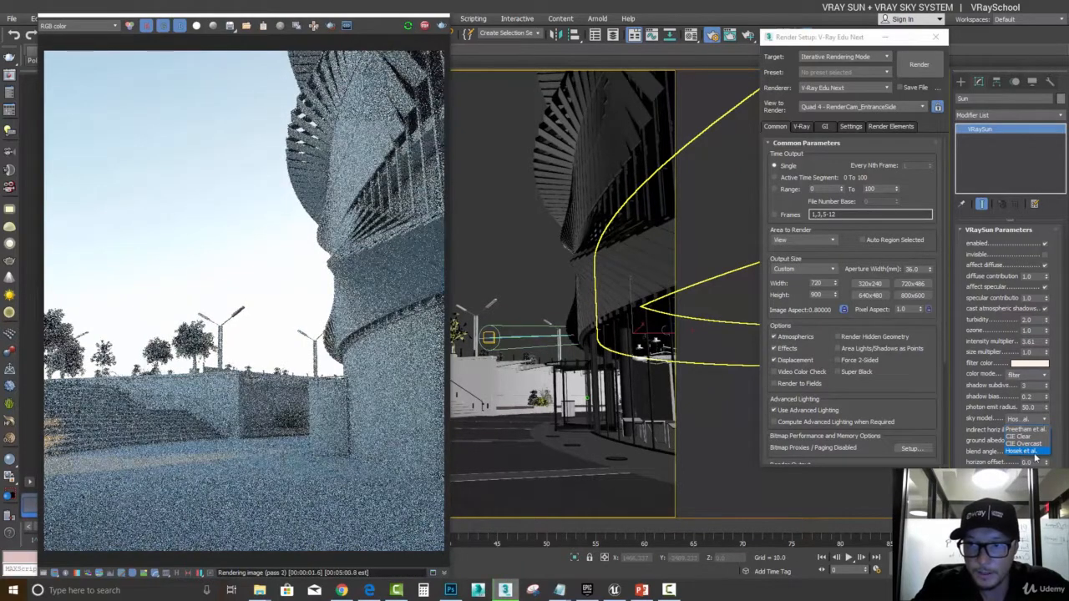
{"action": "left_click", "coordinate": [1036, 451]}
Compare the VRayGlobalIllumination and VRayLighting render elements in the frame buffer.
{"action": "left_click", "coordinate": [114, 27]}
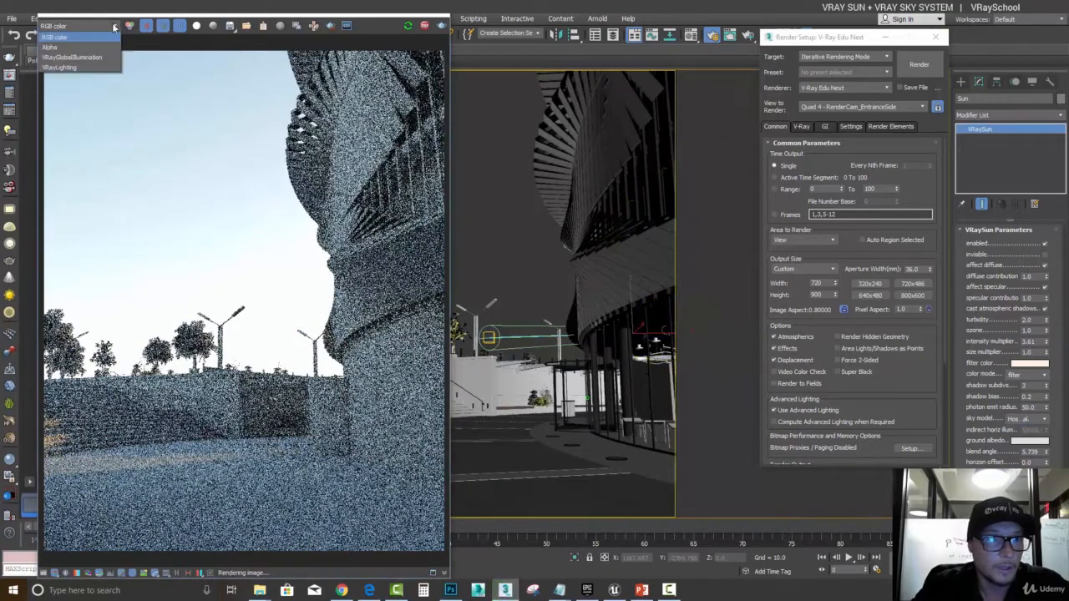
{"action": "left_click", "coordinate": [98, 56]}
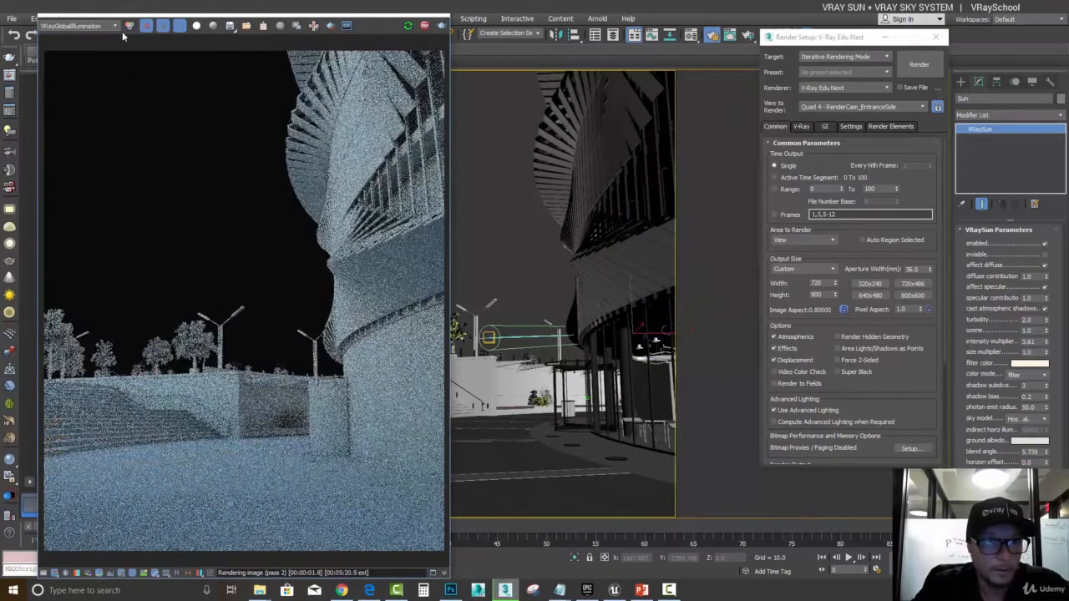
{"action": "scroll", "coordinate": [115, 30], "scroll_direction": "down", "scroll_amount": 1}
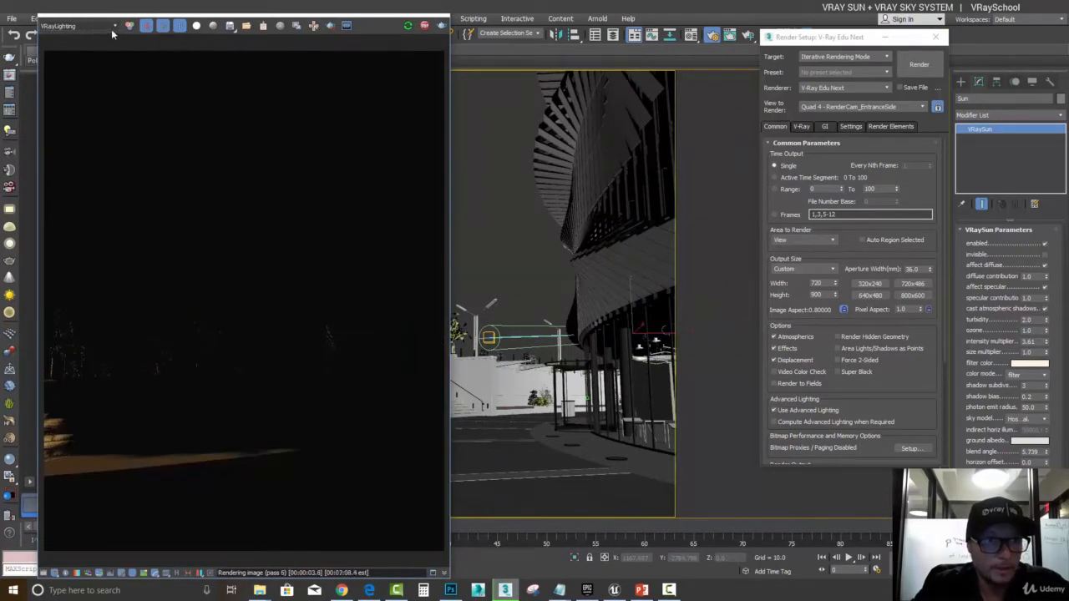
{"action": "scroll", "coordinate": [107, 27], "scroll_direction": "up", "scroll_amount": 1}
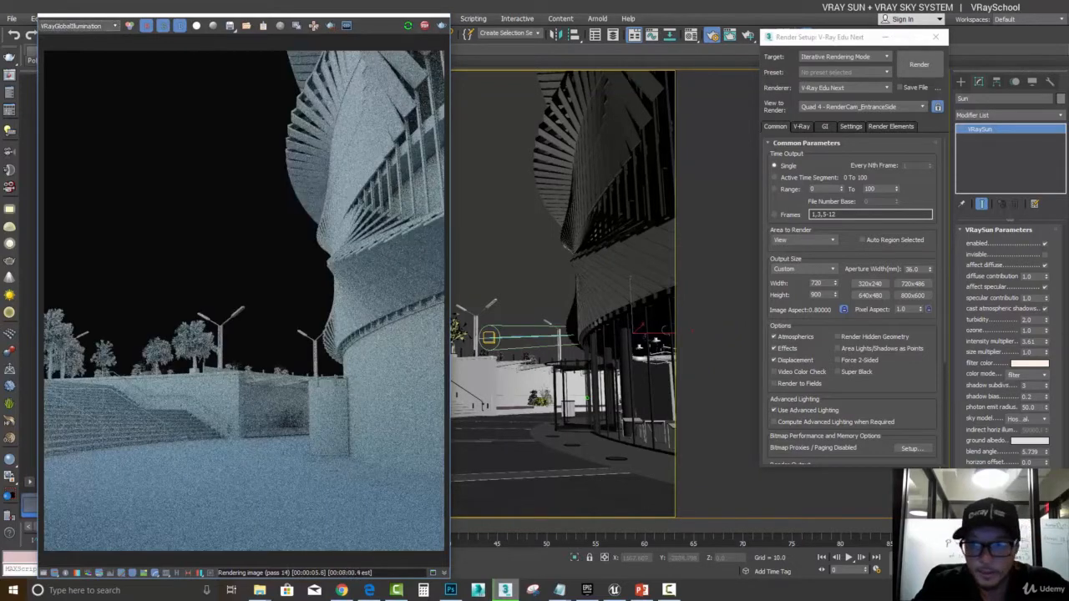
Try Sun intensity multipliers of about 10.4 and 3.754, and display the VRayLighting element.
{"action": "left_click_drag", "start_coordinate": [1047, 342], "coordinate": [1056, 237]}
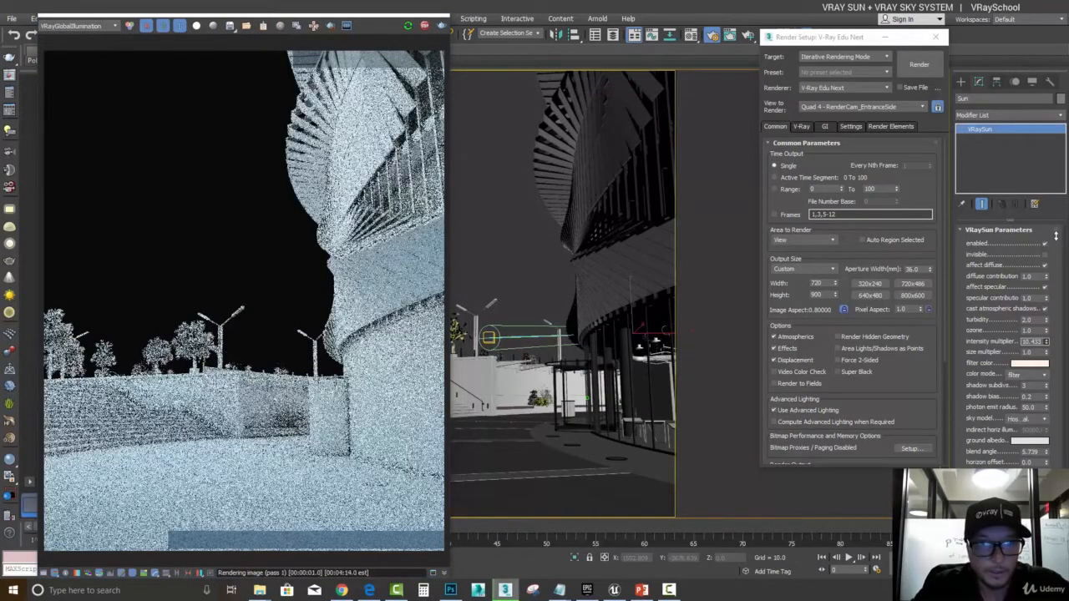
{"action": "left_click_drag", "start_coordinate": [1055, 248], "coordinate": [1051, 368]}
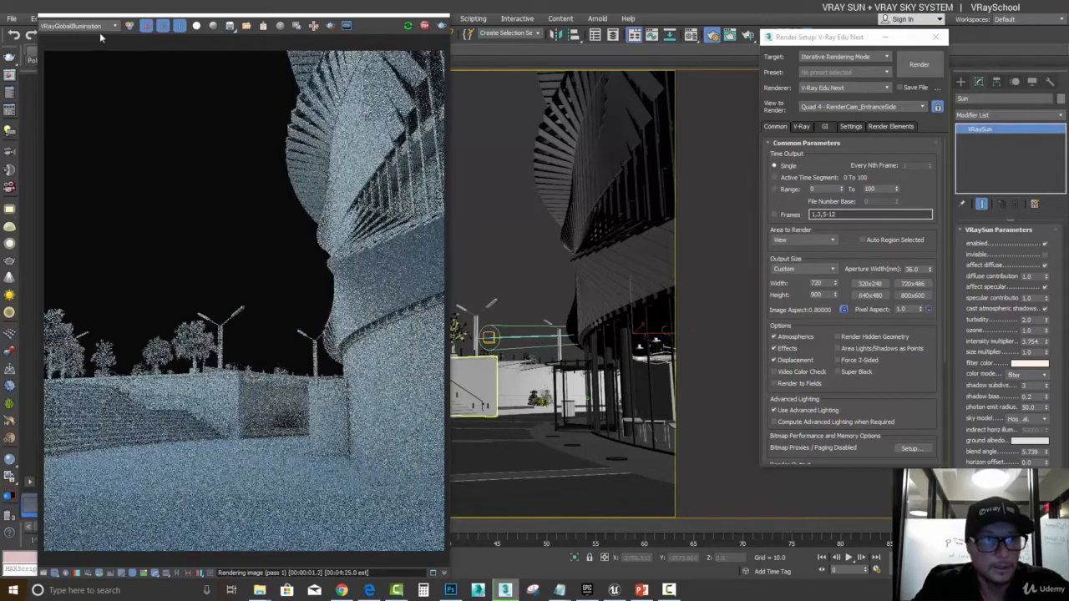
{"action": "left_click", "coordinate": [99, 27]}
{"action": "left_click", "coordinate": [84, 66]}
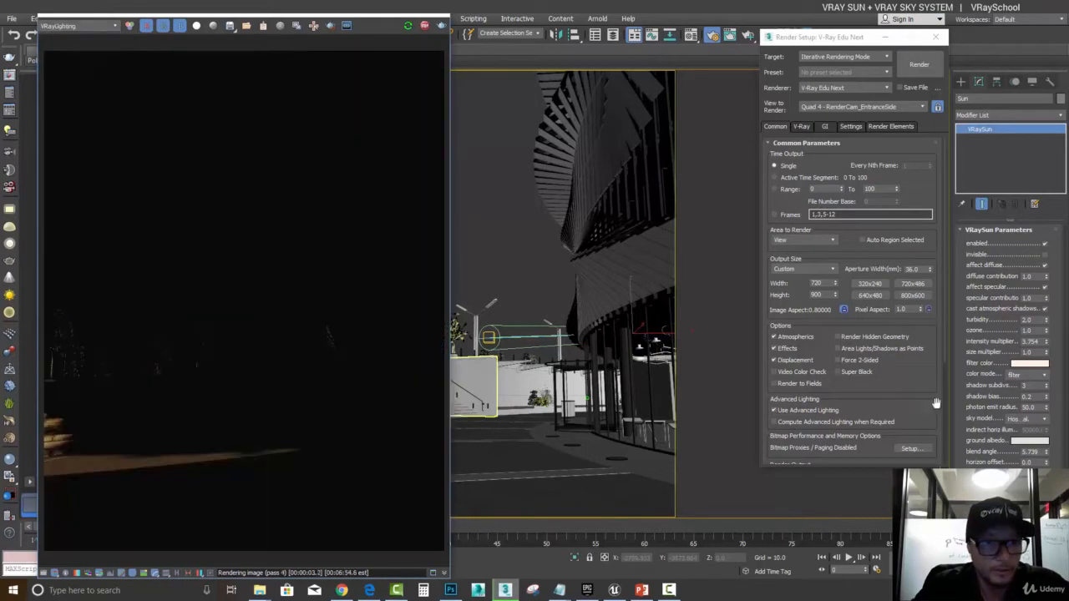
Lower the Sun's intensity multiplier to 1.089, check the VRayGlobalIllumination element, and set the multiplier to 1.829.
{"action": "left_click_drag", "start_coordinate": [1050, 344], "coordinate": [1051, 379]}
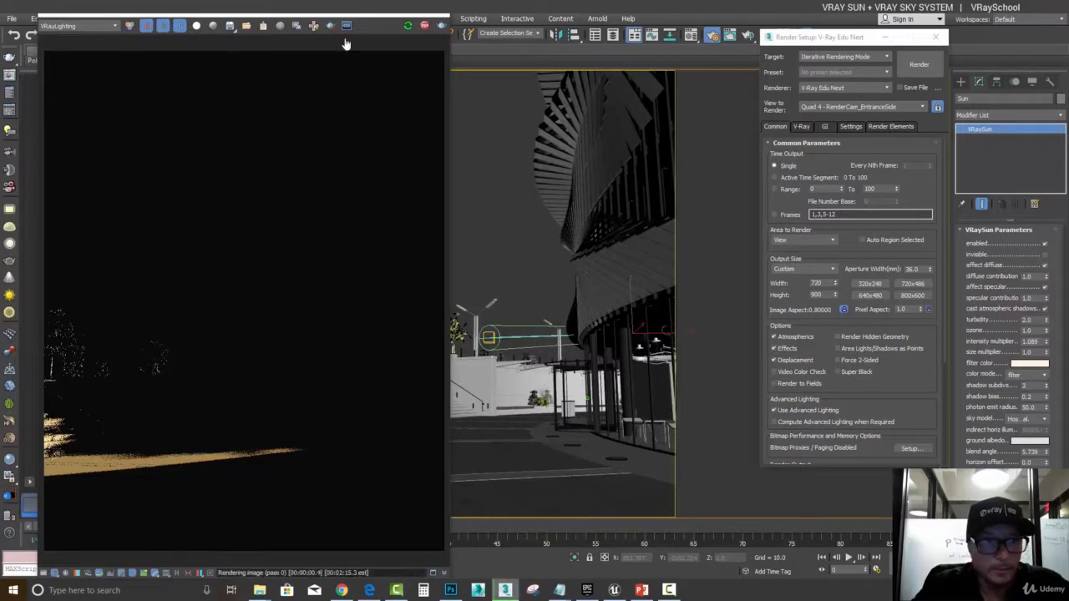
{"action": "left_click", "coordinate": [106, 26]}
{"action": "left_click", "coordinate": [97, 58]}
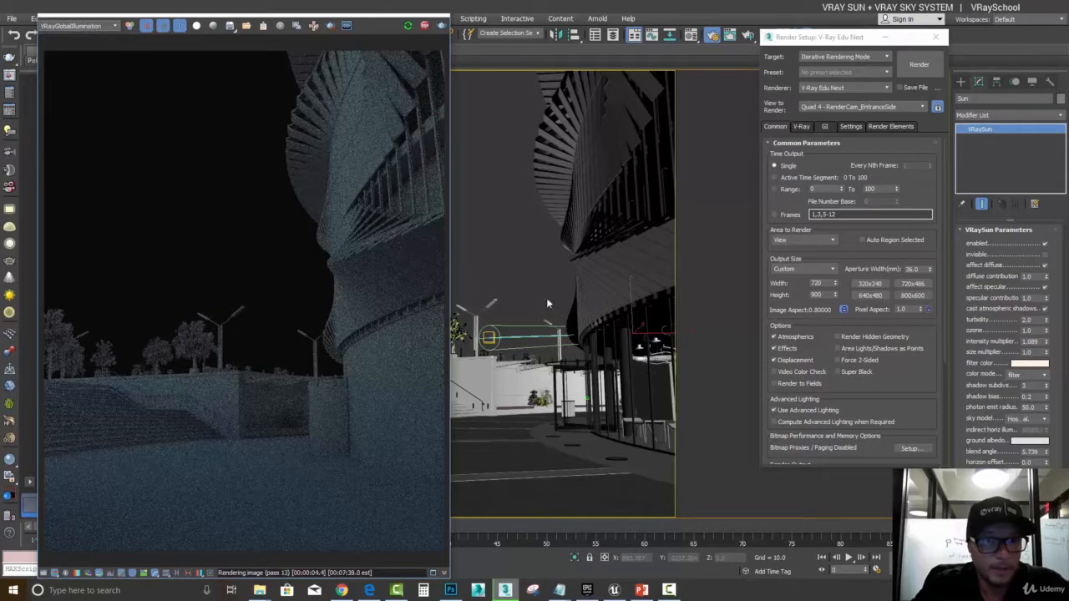
{"action": "left_click_drag", "start_coordinate": [1048, 342], "coordinate": [1048, 302]}
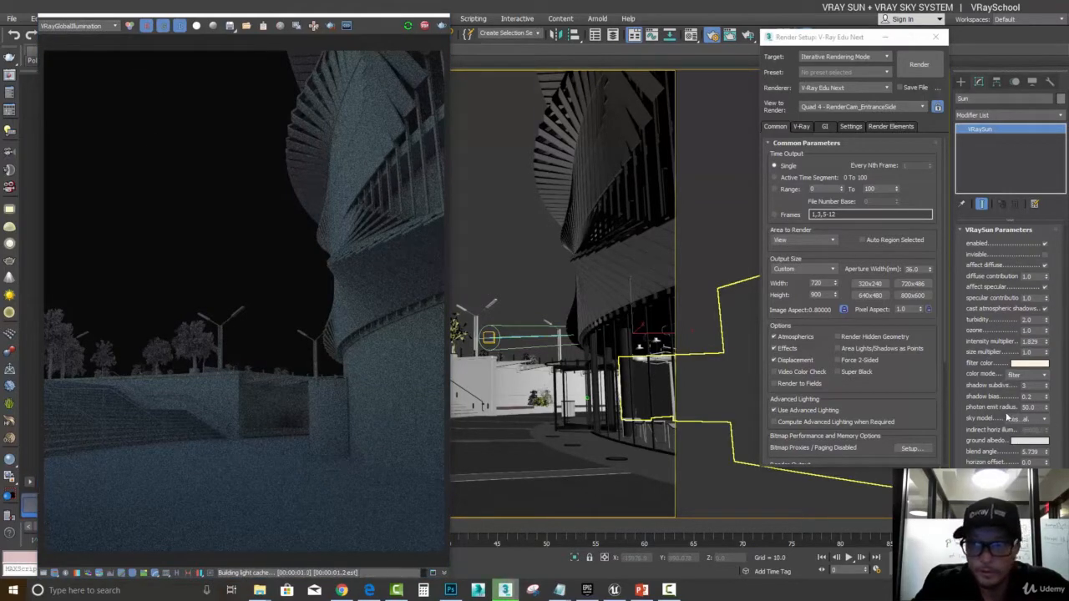
Alternate the Sun's sky model twice between Preetham et al. and Hosek et al. to compare their global illumination, ending on Hosek et al.
{"action": "left_click", "coordinate": [1015, 419]}
{"action": "left_click", "coordinate": [1017, 427]}
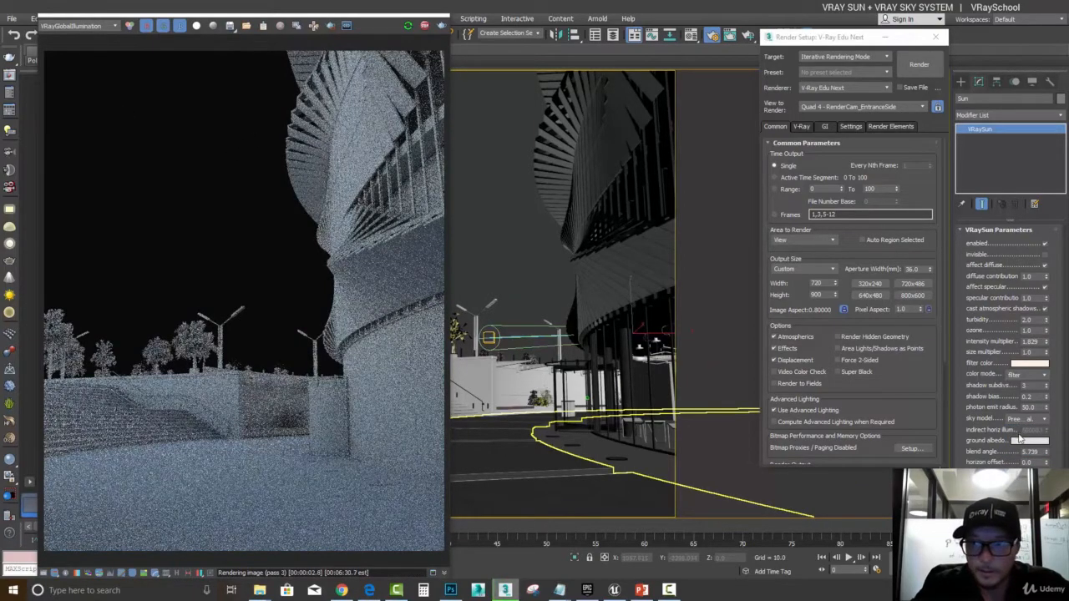
{"action": "left_click", "coordinate": [1022, 421]}
{"action": "left_click", "coordinate": [1027, 449]}
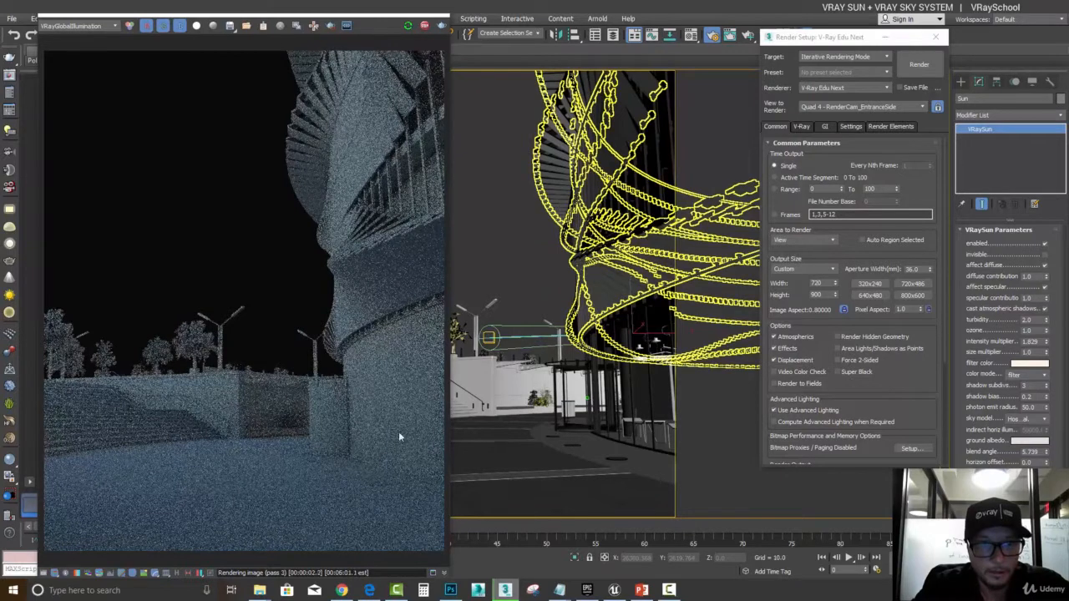
{"action": "left_click", "coordinate": [1022, 419]}
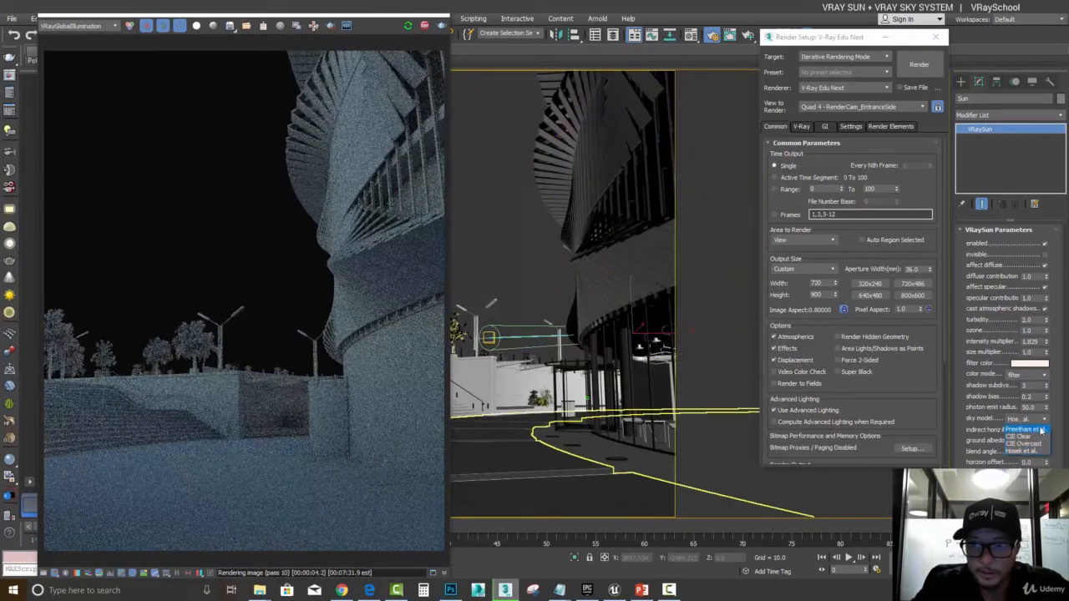
{"action": "left_click", "coordinate": [1035, 430]}
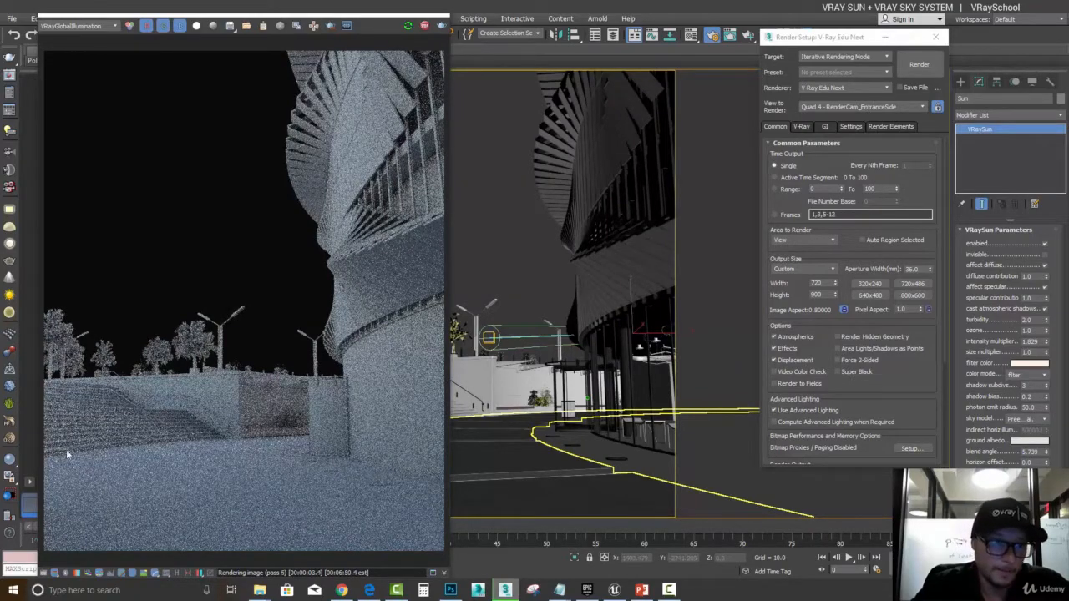
{"action": "left_click", "coordinate": [1031, 420]}
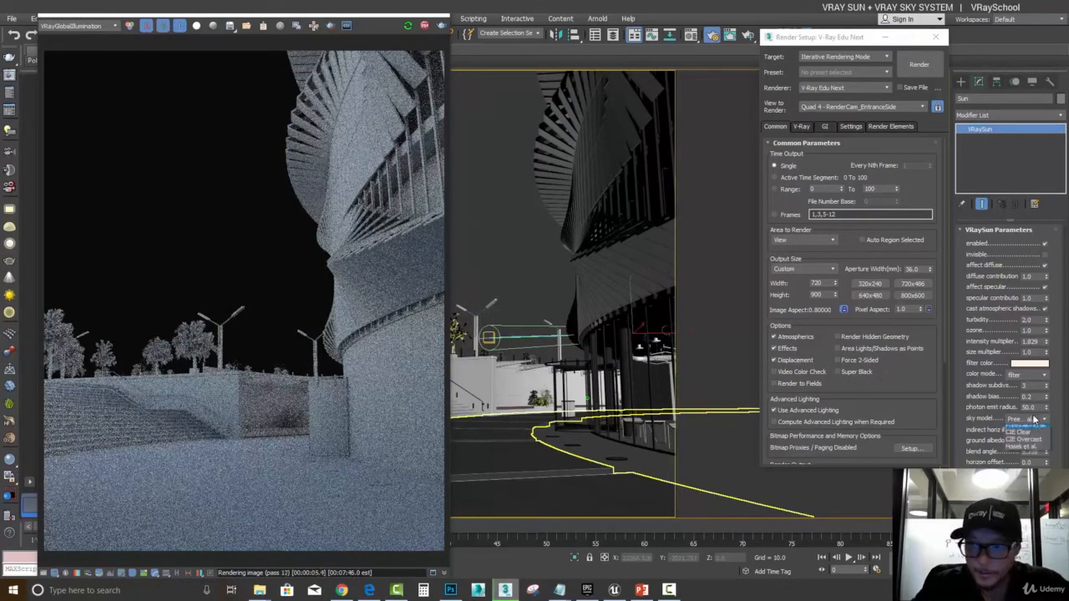
{"action": "left_click", "coordinate": [1034, 452]}
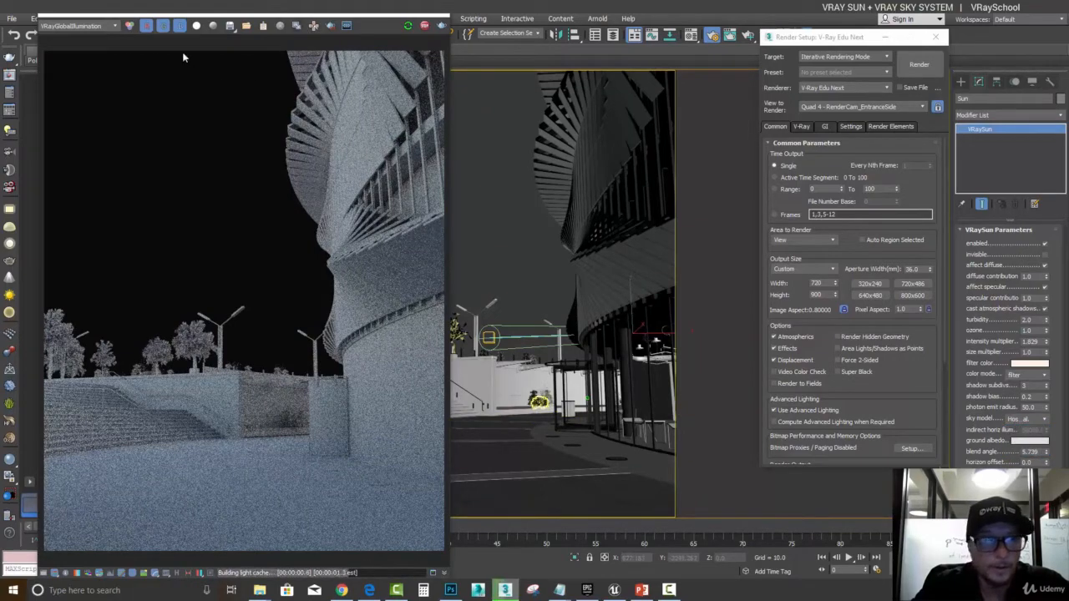
Display the RGB color channel in the frame buffer.
{"action": "left_click", "coordinate": [80, 26]}
{"action": "left_click", "coordinate": [81, 38]}
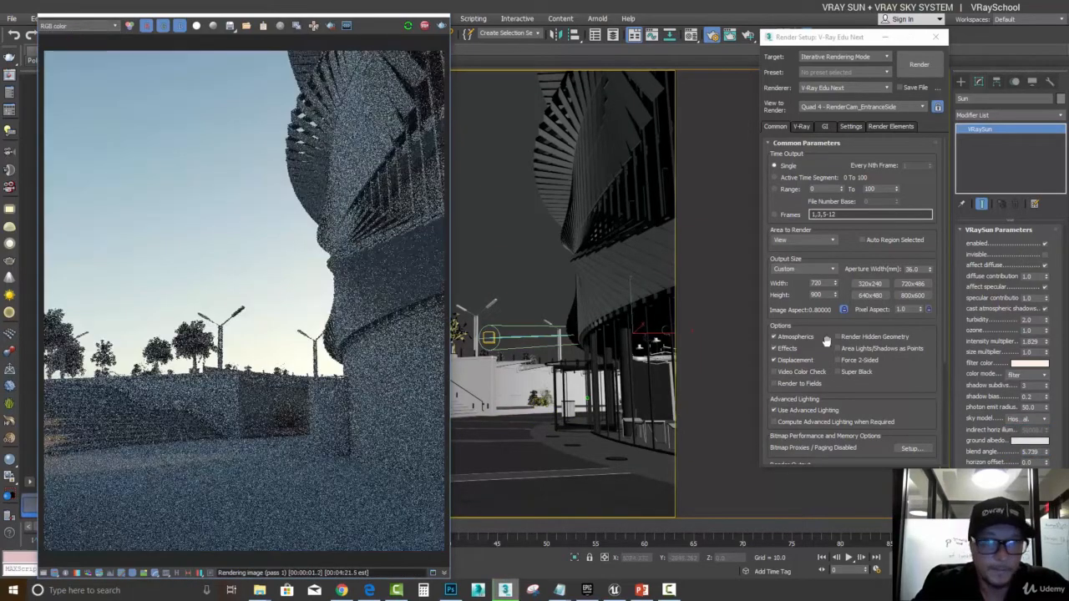
Switch the Sun's sky model to Preetham et al. and back to Hosek et al. to compare the RGB render.
{"action": "left_click", "coordinate": [1041, 420]}
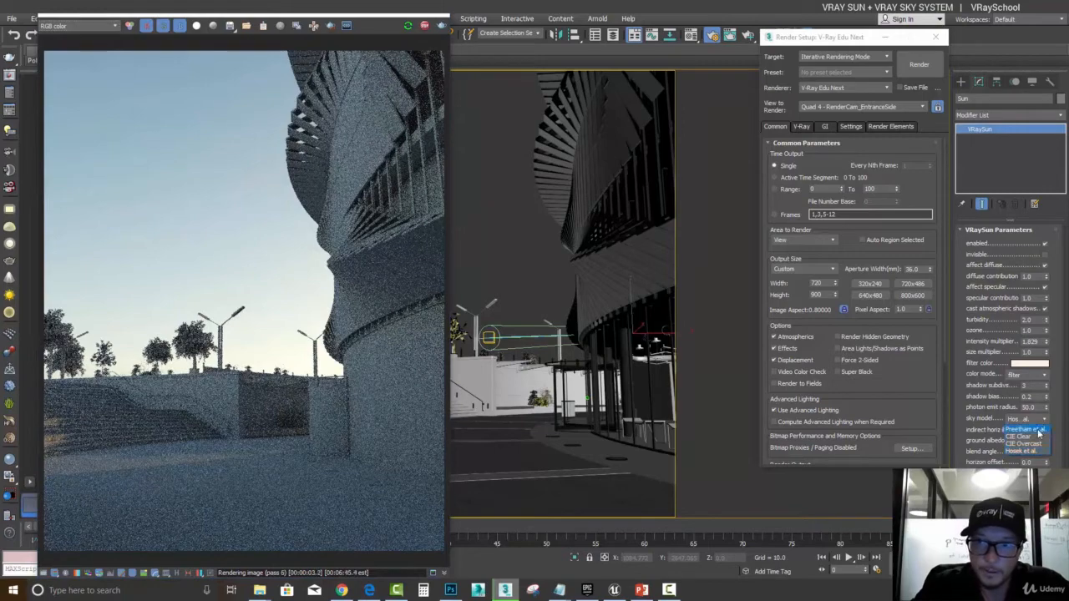
{"action": "left_click", "coordinate": [1036, 430]}
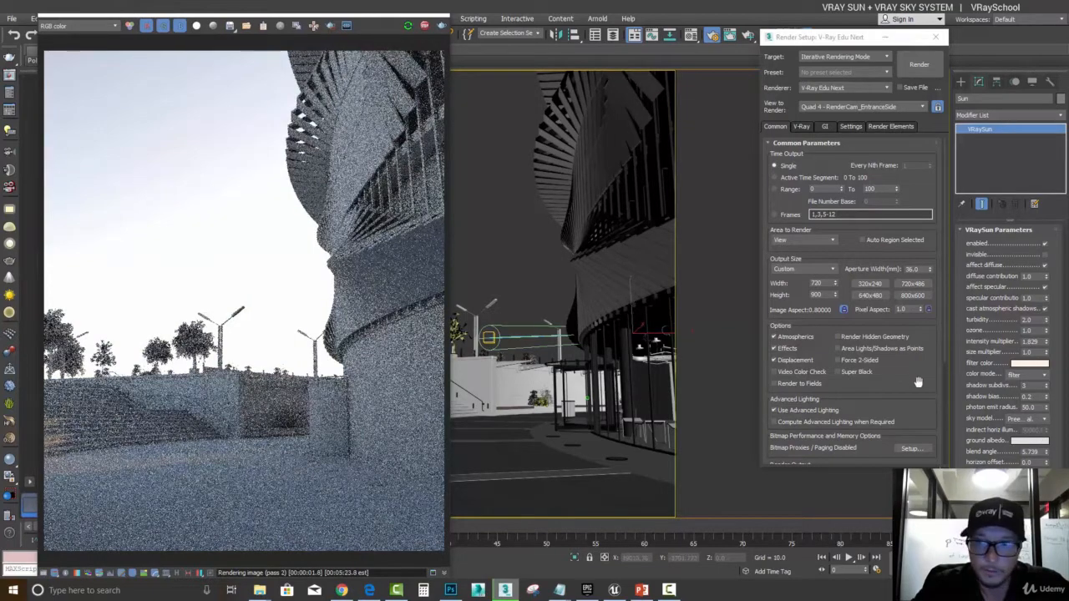
{"action": "left_click", "coordinate": [1036, 419]}
{"action": "left_click", "coordinate": [1032, 459]}
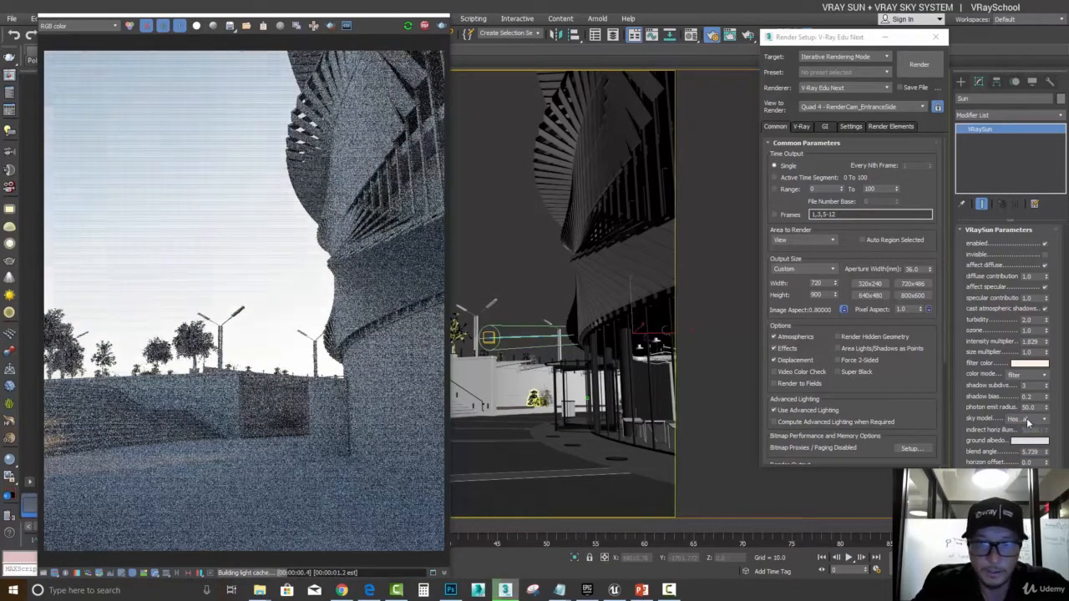
{"action": "left_click", "coordinate": [1028, 420]}
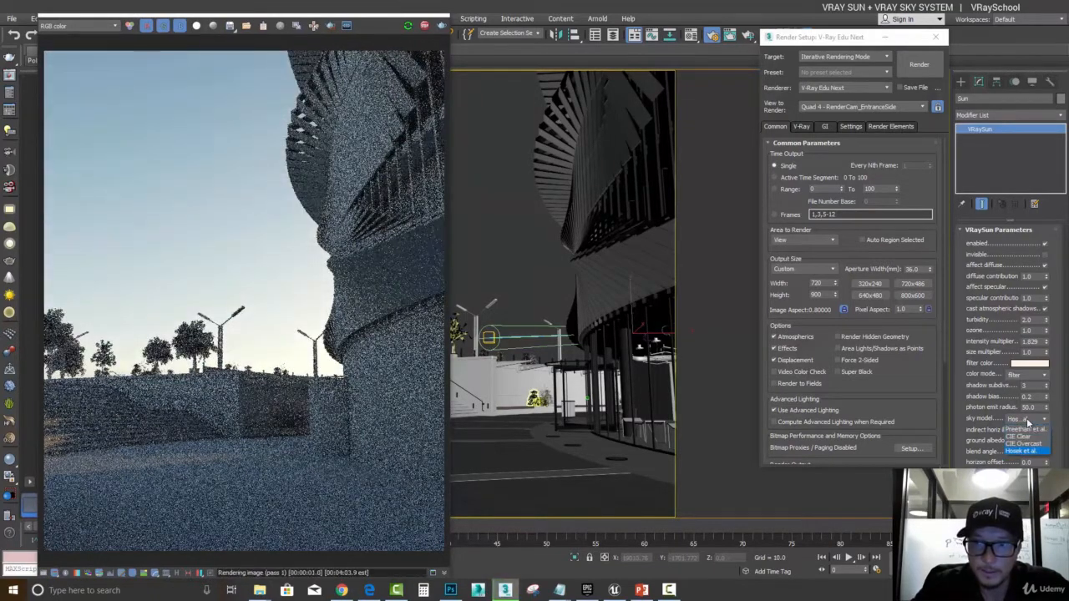
{"action": "left_click", "coordinate": [321, 17]}
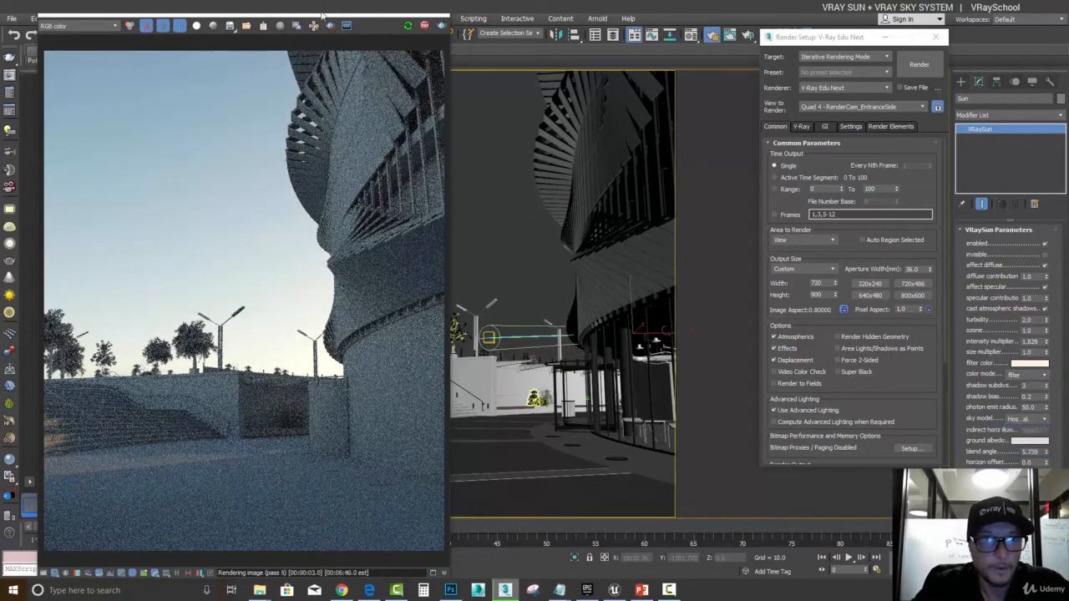
Select the RenderCam_EntranceSide camera and review its aperture, shutter duration and ISO exposure gain.
{"action": "left_click_drag", "start_coordinate": [299, 16], "coordinate": [493, 16]}
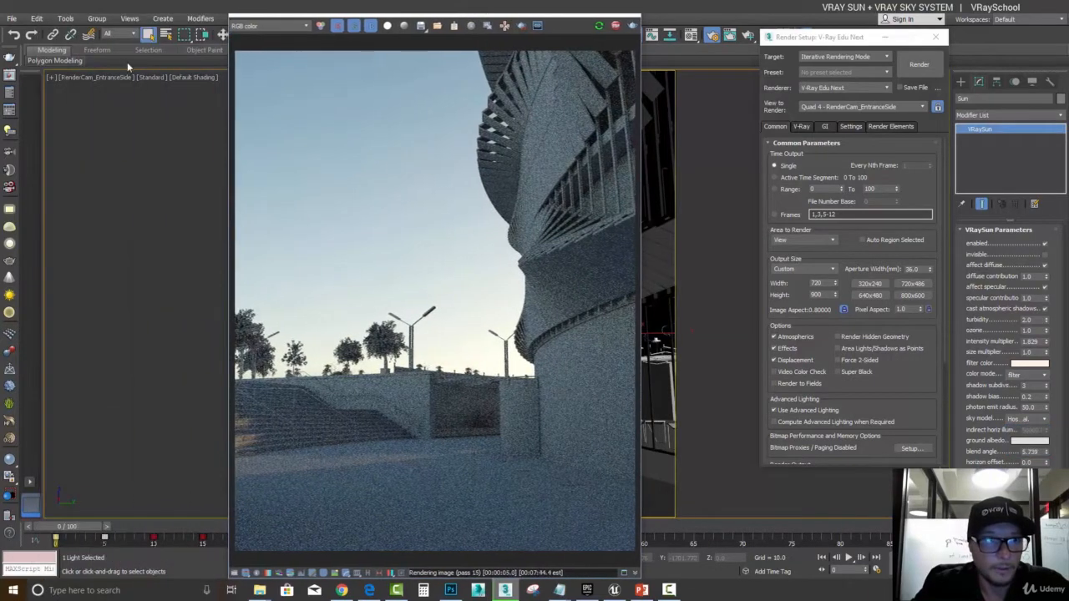
{"action": "left_click", "coordinate": [87, 79]}
{"action": "left_click", "coordinate": [137, 288]}
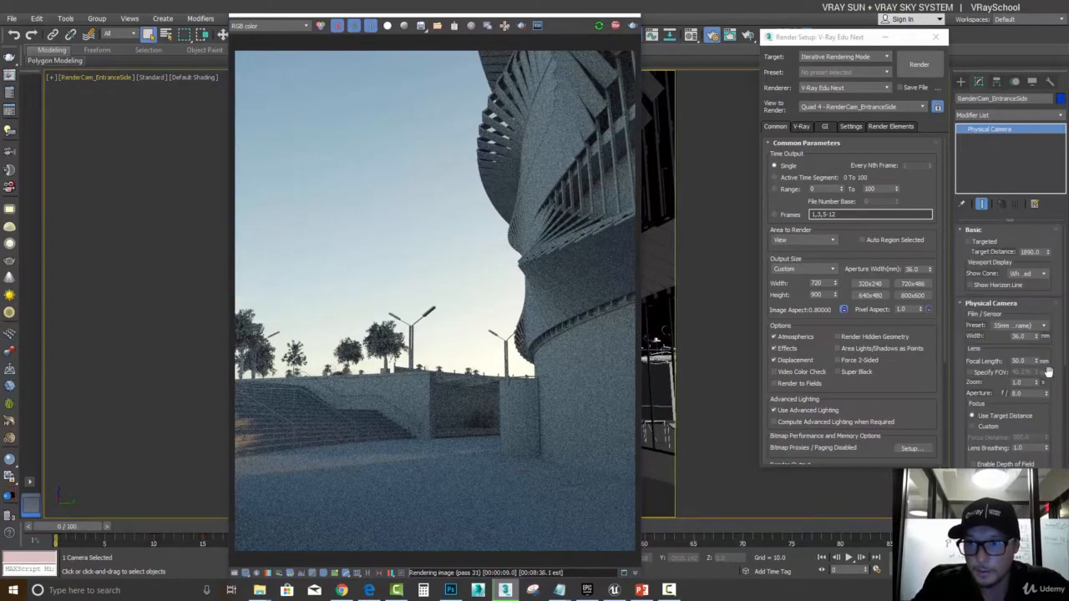
{"action": "left_click_drag", "start_coordinate": [1049, 430], "coordinate": [1055, 244]}
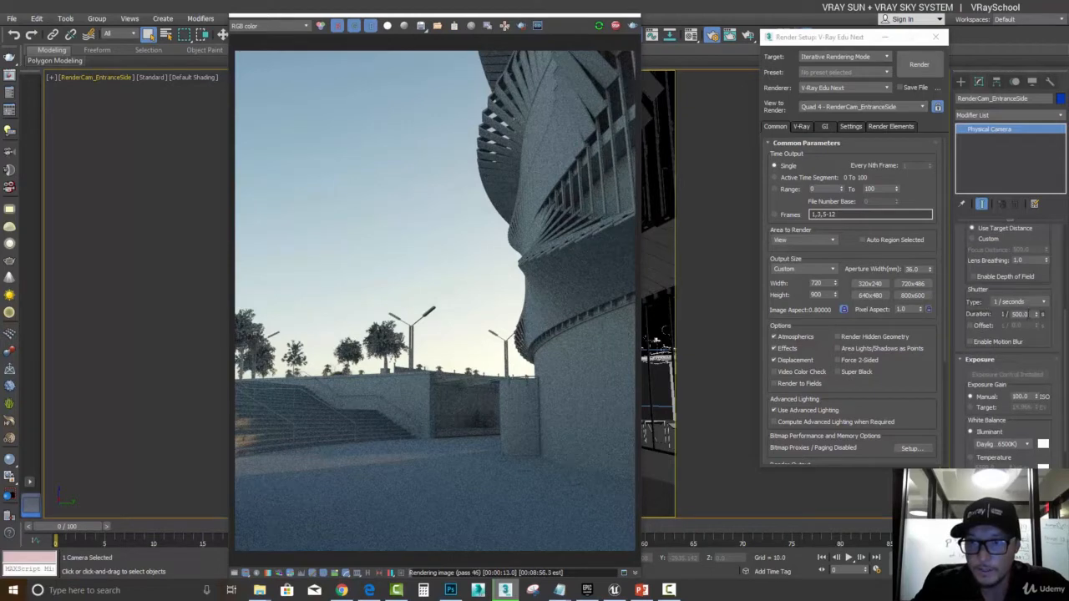
{"action": "left_click", "coordinate": [1025, 314]}
{"action": "scroll", "coordinate": [1036, 347], "scroll_direction": "down", "scroll_amount": 2}
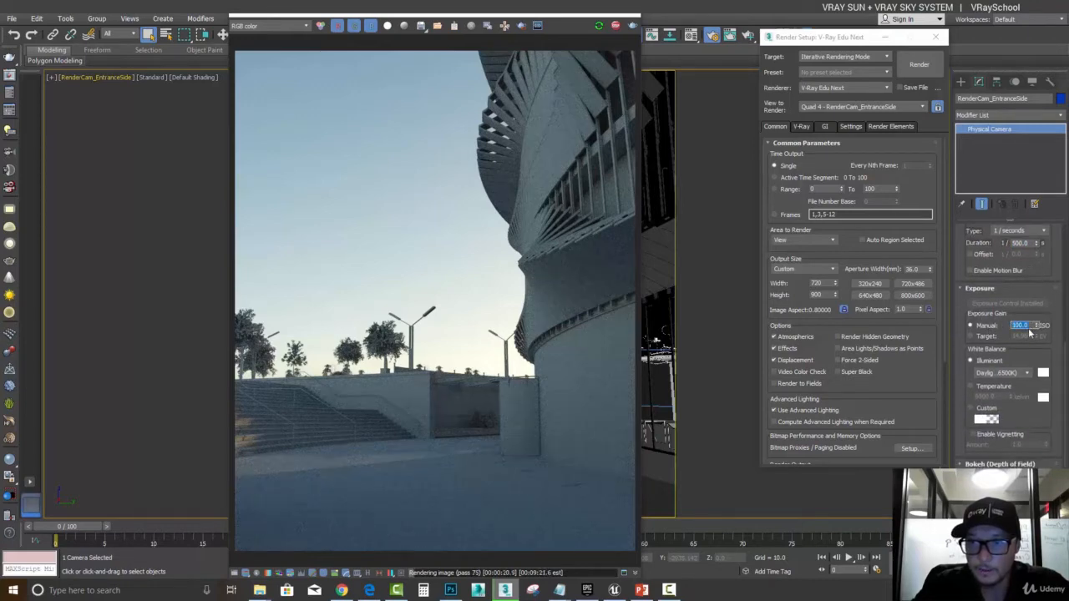
{"action": "scroll", "coordinate": [1051, 254], "scroll_direction": "up", "scroll_amount": 6}
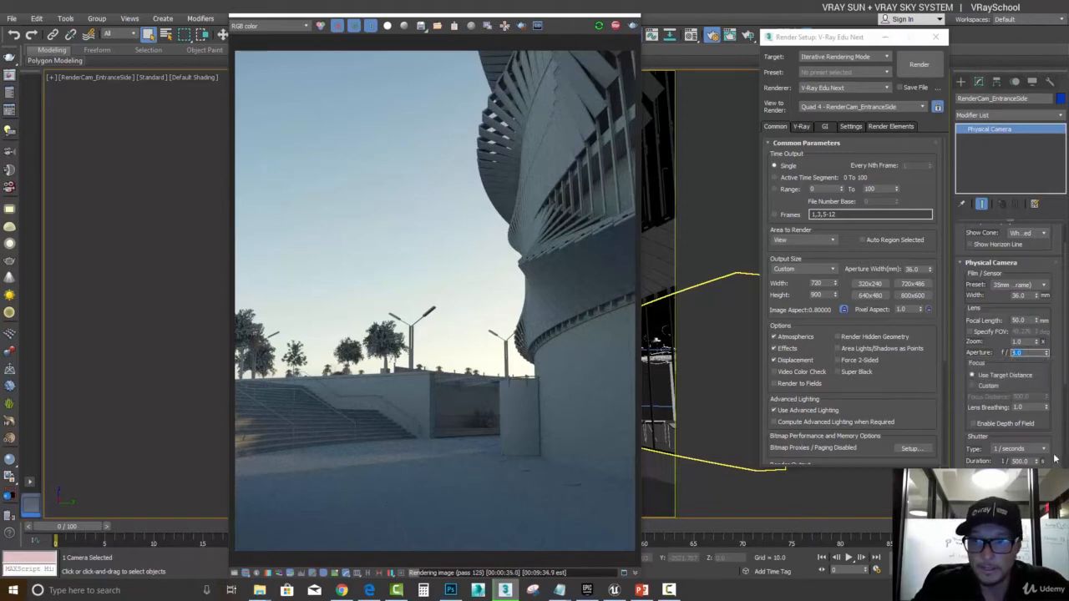
{"action": "scroll", "coordinate": [1058, 267], "scroll_direction": "down", "scroll_amount": 7}
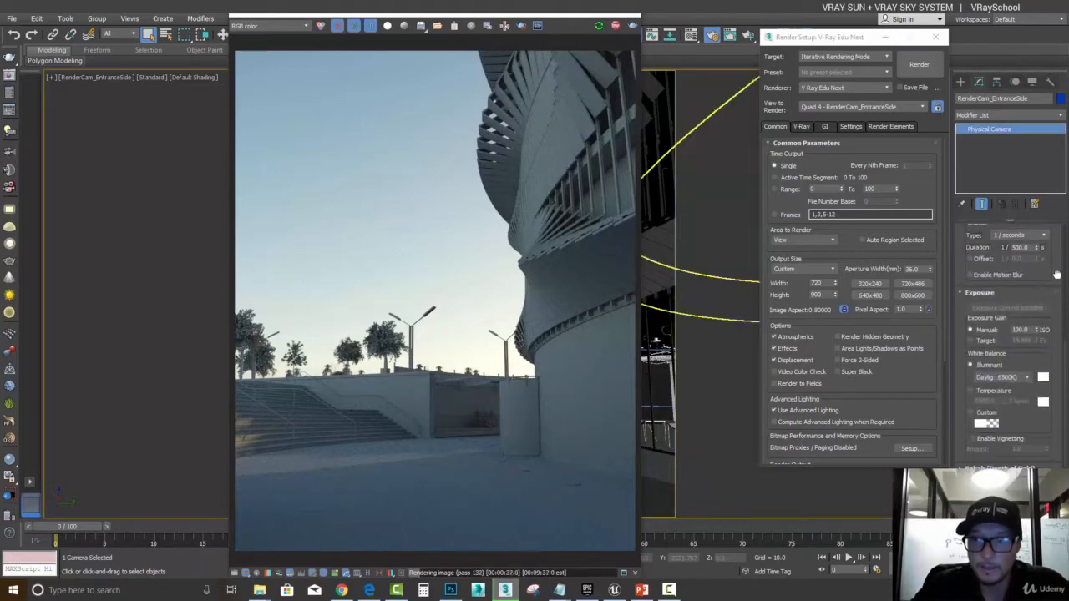
{"action": "scroll", "coordinate": [1059, 268], "scroll_direction": "down", "scroll_amount": 1}
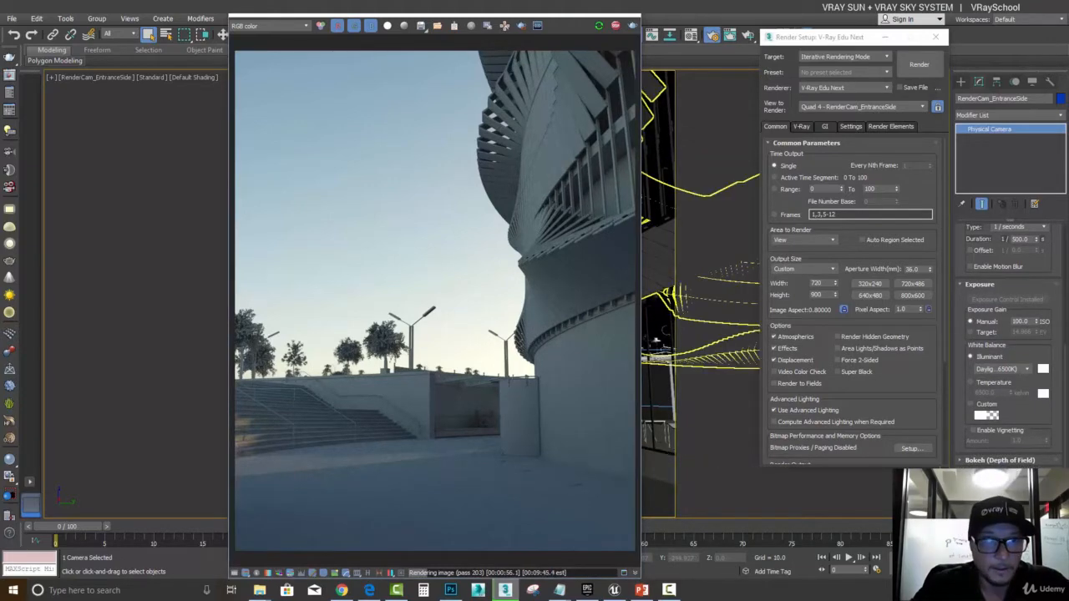
Move the frame buffer off the timeline and set the animation to frame 20.
{"action": "left_click_drag", "start_coordinate": [323, 15], "coordinate": [389, 15]}
{"action": "left_click", "coordinate": [250, 529]}
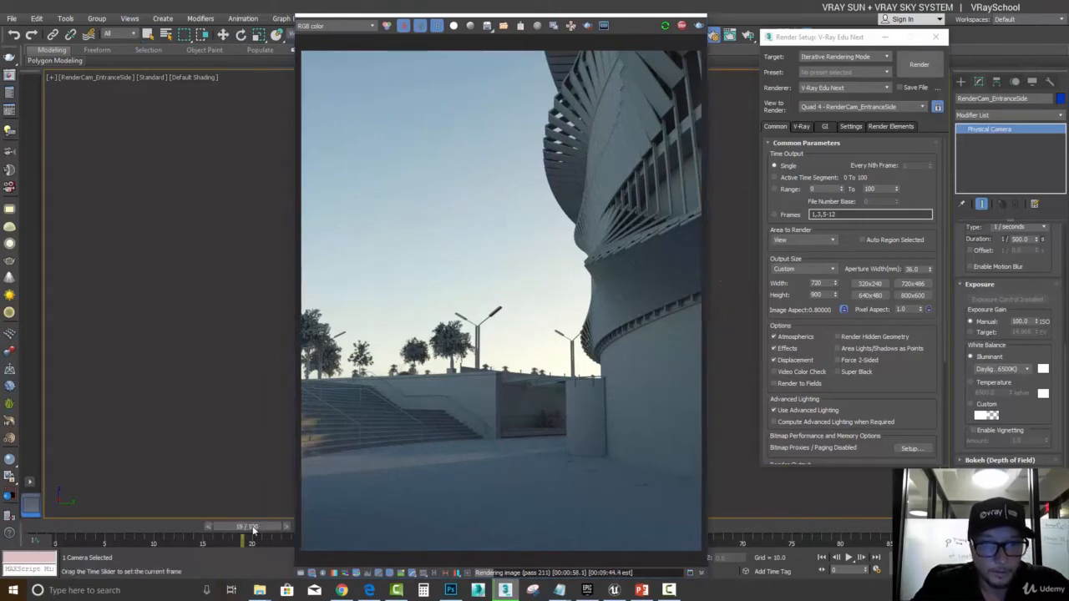
{"action": "left_click_drag", "start_coordinate": [259, 530], "coordinate": [265, 530]}
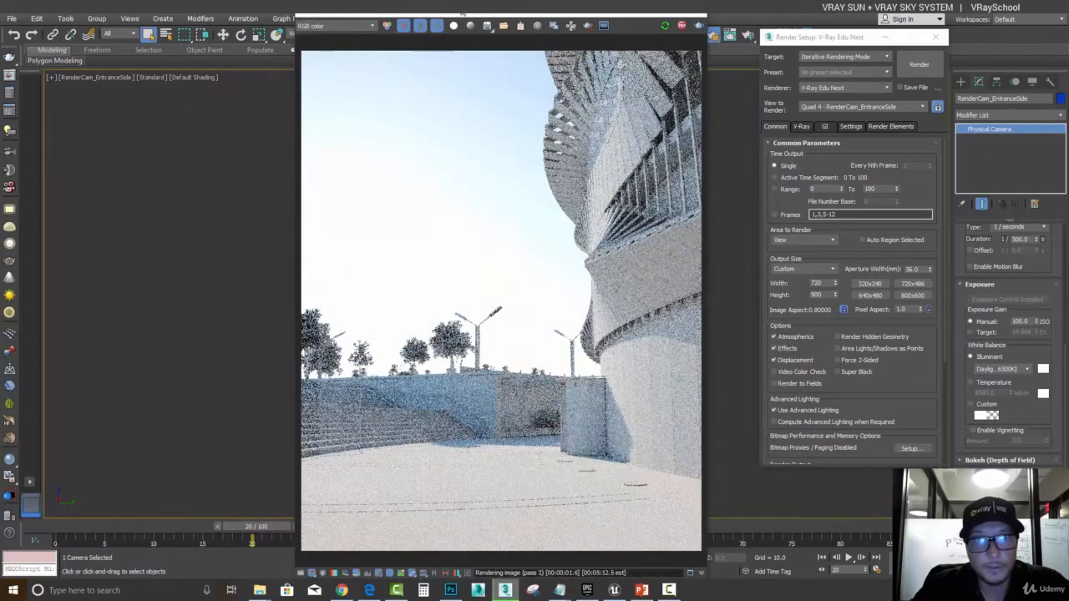
Uncover the camera viewport by repositioning the frame buffer and select the Sun light.
{"action": "left_click_drag", "start_coordinate": [501, 14], "coordinate": [239, 14]}
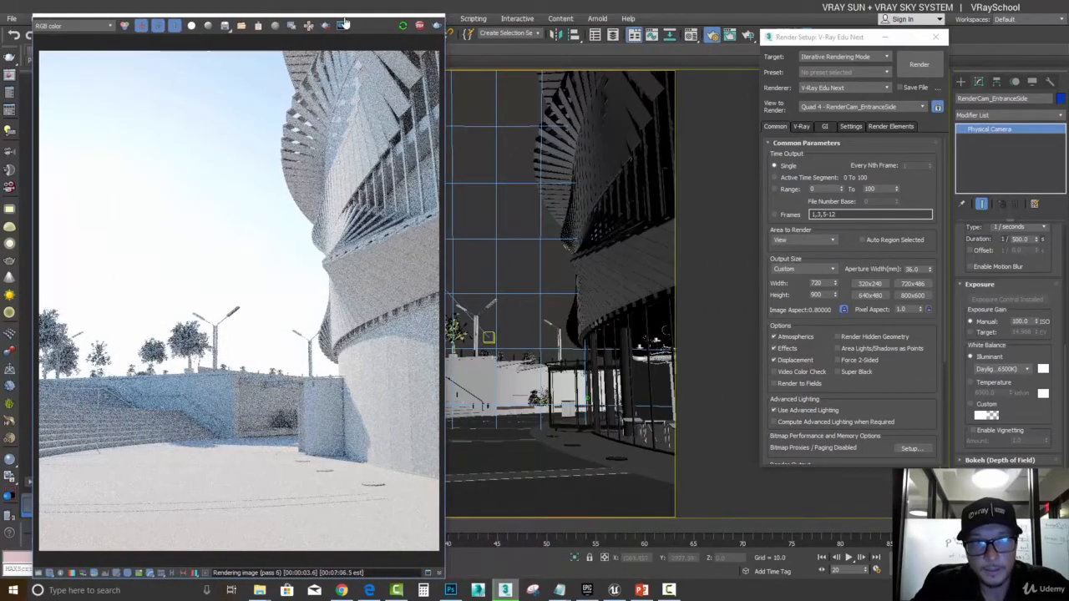
{"action": "left_click_drag", "start_coordinate": [345, 22], "coordinate": [286, 23]}
{"action": "left_click", "coordinate": [429, 279]}
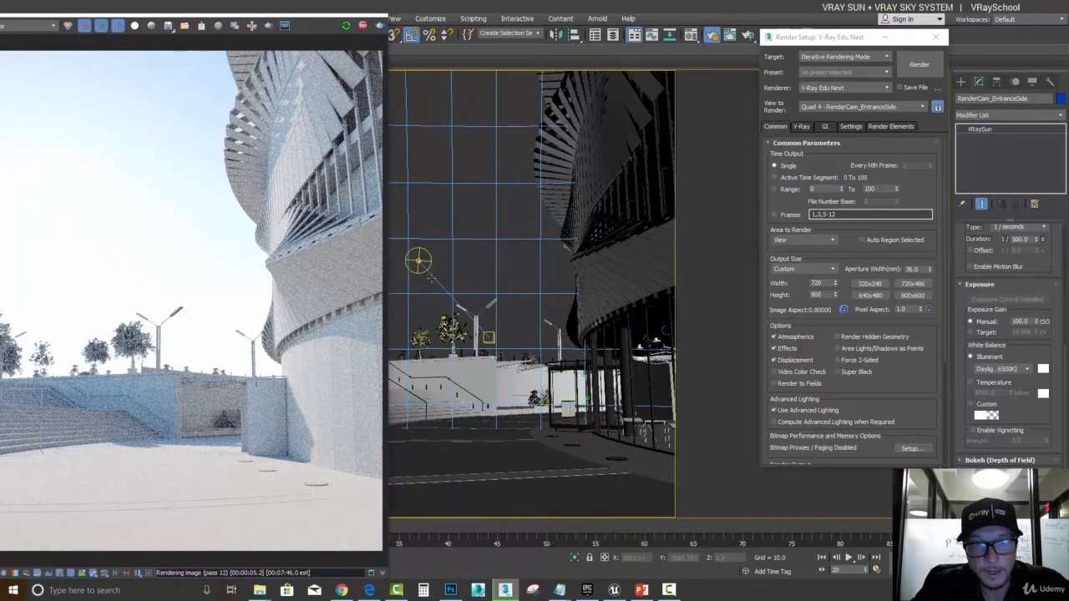
{"action": "left_click", "coordinate": [420, 214]}
{"action": "left_click_drag", "start_coordinate": [302, 10], "coordinate": [917, 149]}
{"action": "left_click_drag", "start_coordinate": [259, 533], "coordinate": [280, 530]}
{"action": "left_click", "coordinate": [816, 156]}
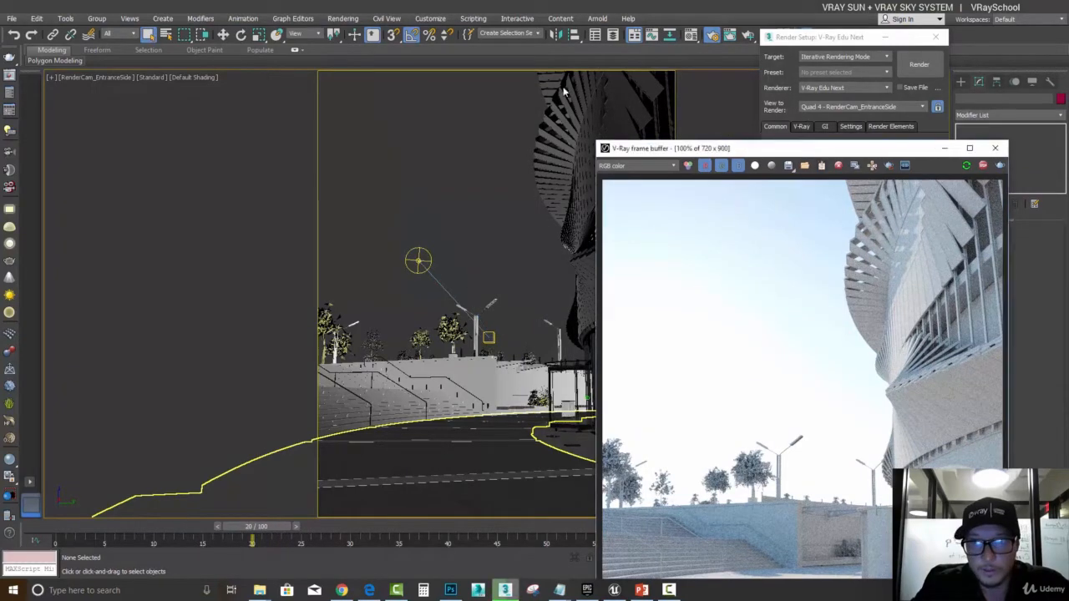
{"action": "left_click", "coordinate": [418, 261]}
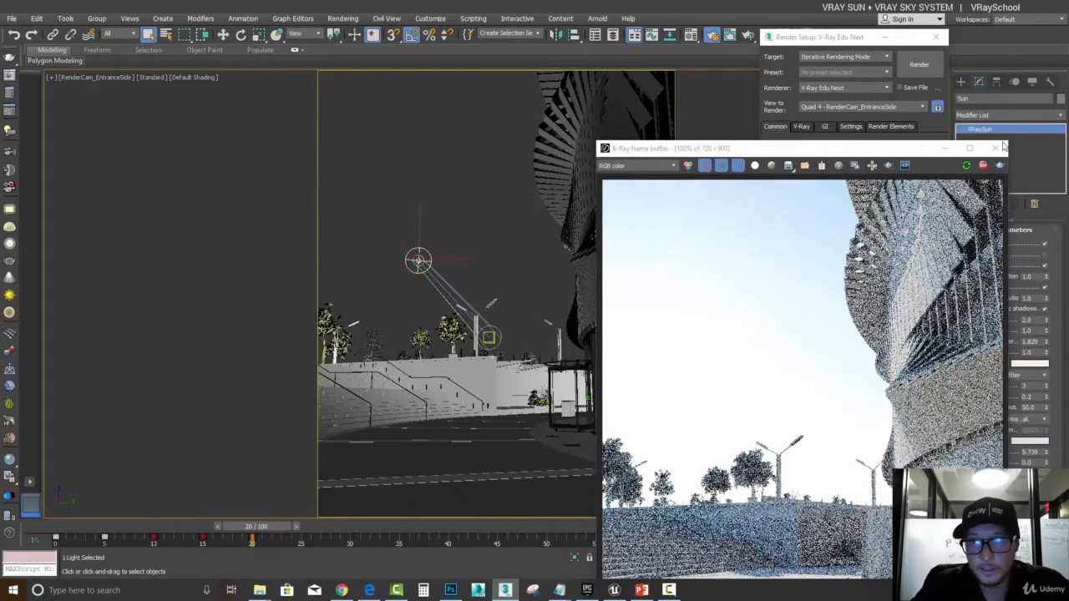
Place the frame buffer clear of the Sun's parameters and lower the intensity multiplier to 0.457.
{"action": "left_click_drag", "start_coordinate": [914, 155], "coordinate": [436, 3]}
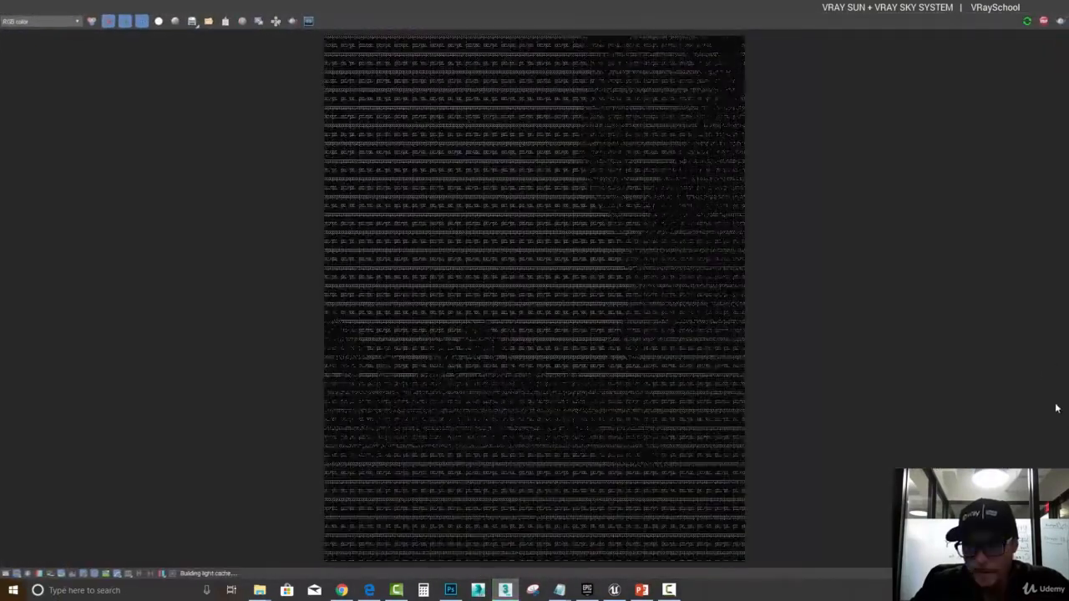
{"action": "left_click", "coordinate": [1026, 6]}
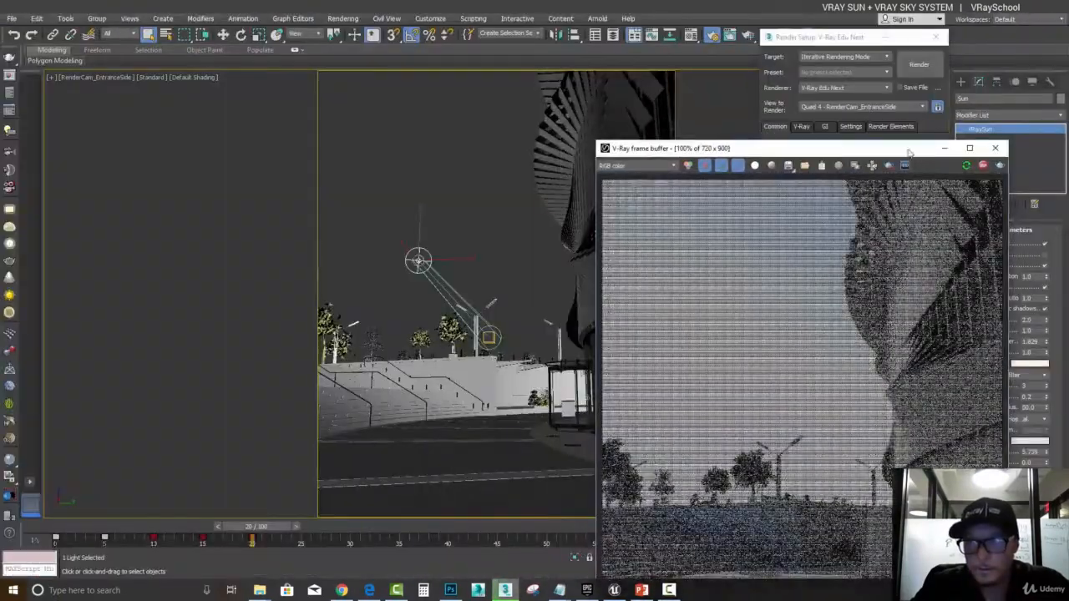
{"action": "left_click_drag", "start_coordinate": [909, 150], "coordinate": [406, 26]}
{"action": "left_click_drag", "start_coordinate": [1047, 342], "coordinate": [1050, 386]}
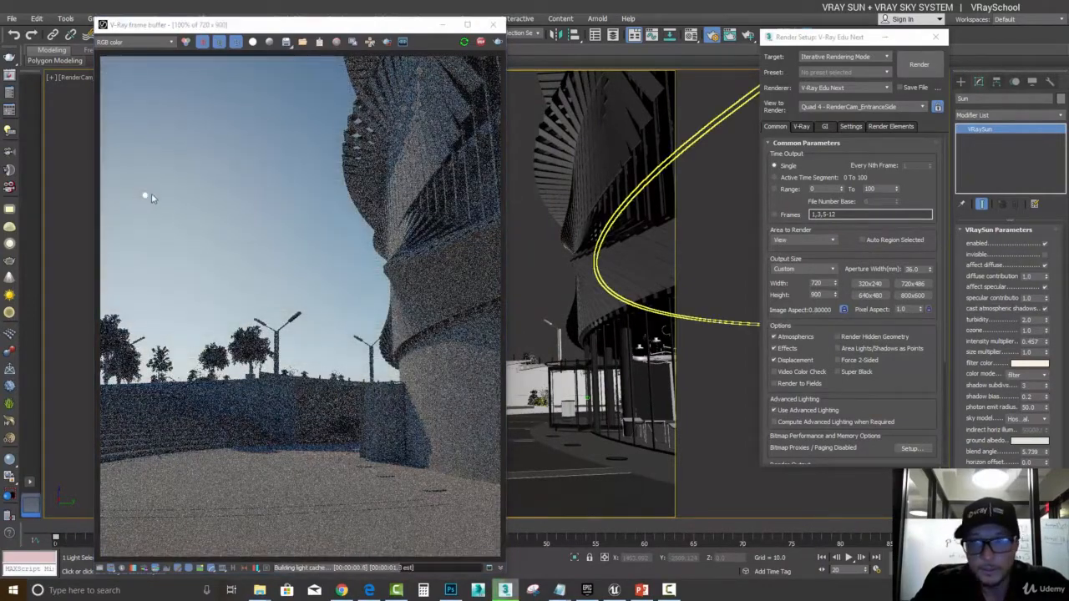
Make the Sun invisible and visible again in the render, and set its intensity multiplier to 1.0.
{"action": "left_click", "coordinate": [1045, 255]}
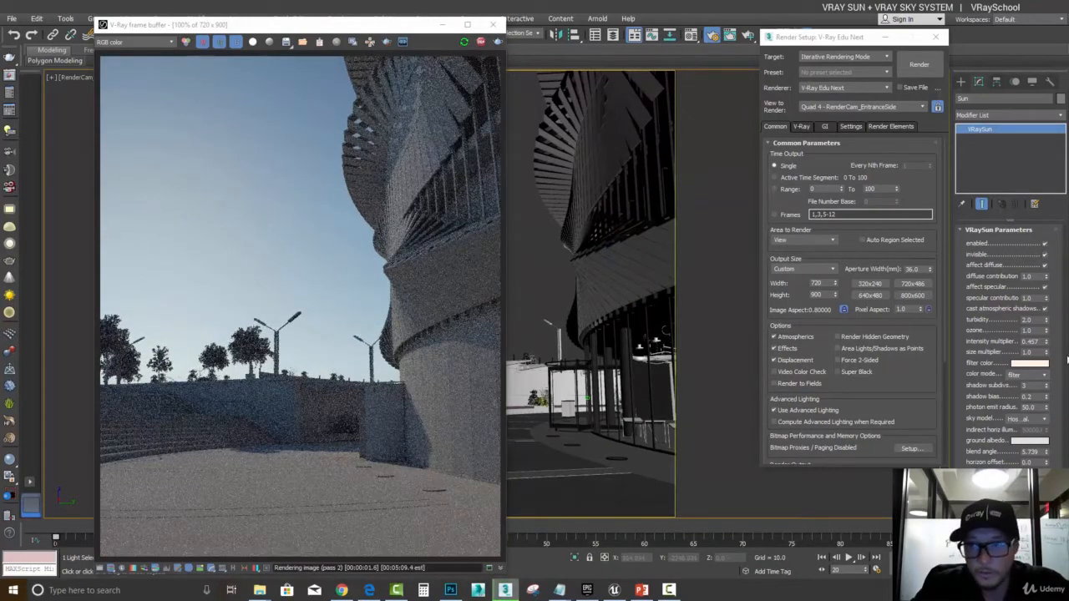
{"action": "left_click", "coordinate": [1045, 255]}
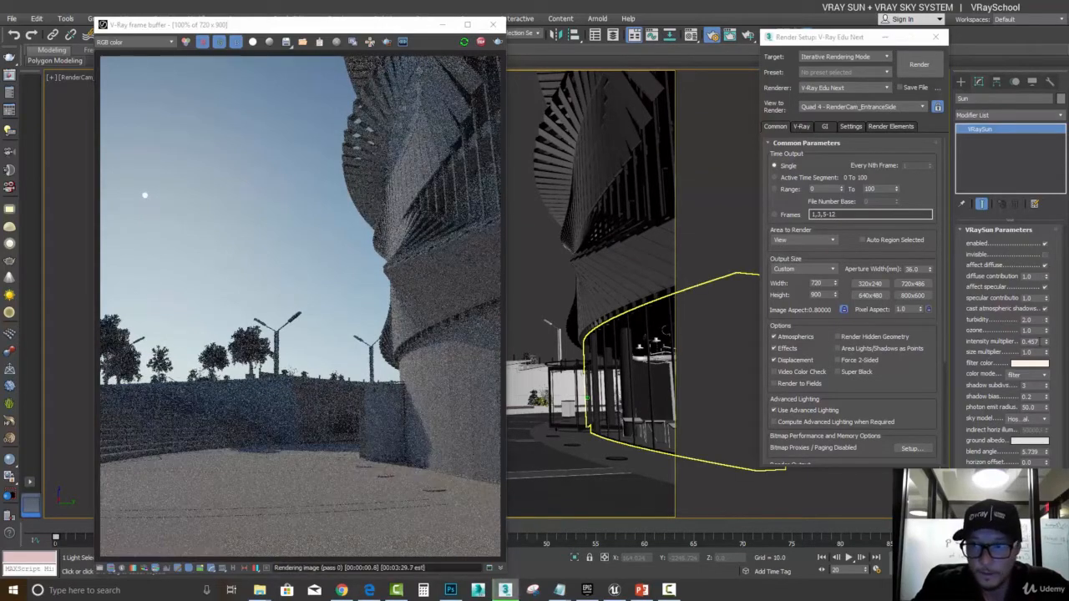
{"action": "left_click", "coordinate": [1032, 342]}
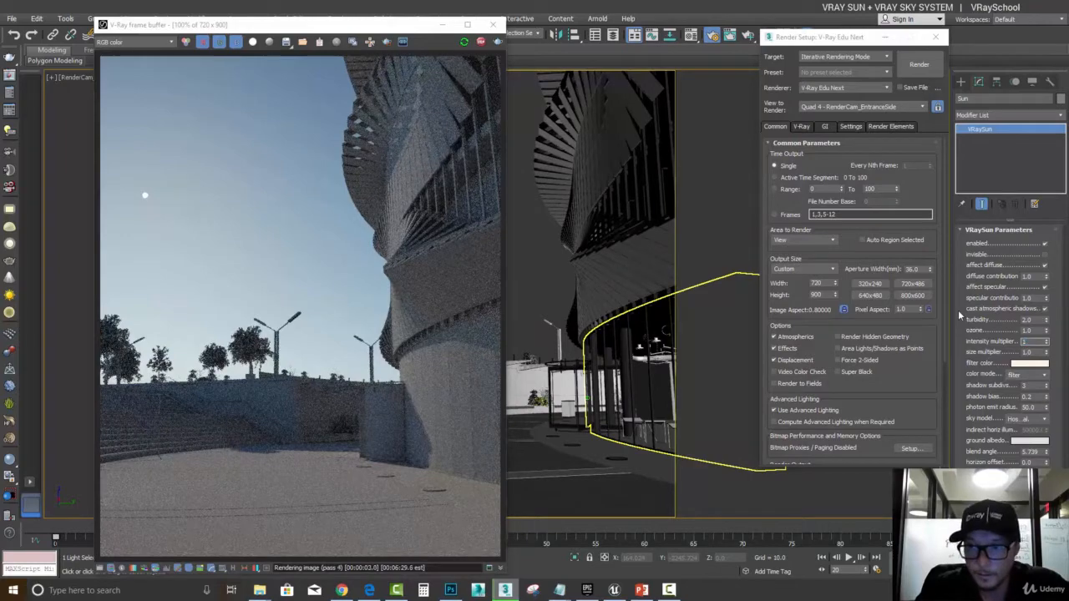
{"action": "type", "text": "1"}
{"action": "key", "text": "Return"}
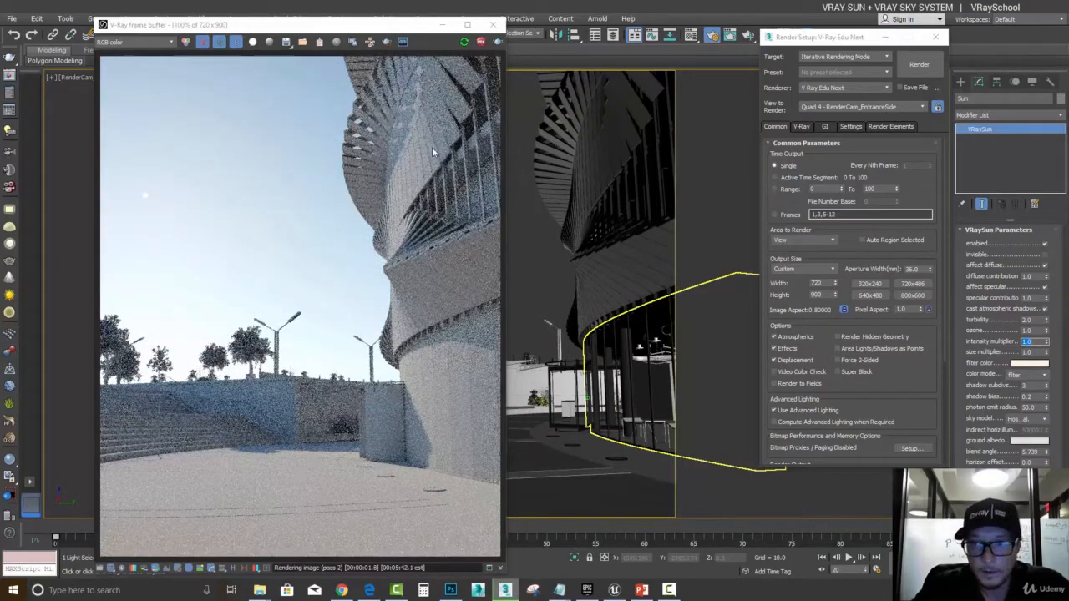
Compare the CIE Clear and CIE Overcast sky models on the Sun, ending on CIE Clear.
{"action": "left_click", "coordinate": [1028, 419]}
{"action": "left_click", "coordinate": [1033, 439]}
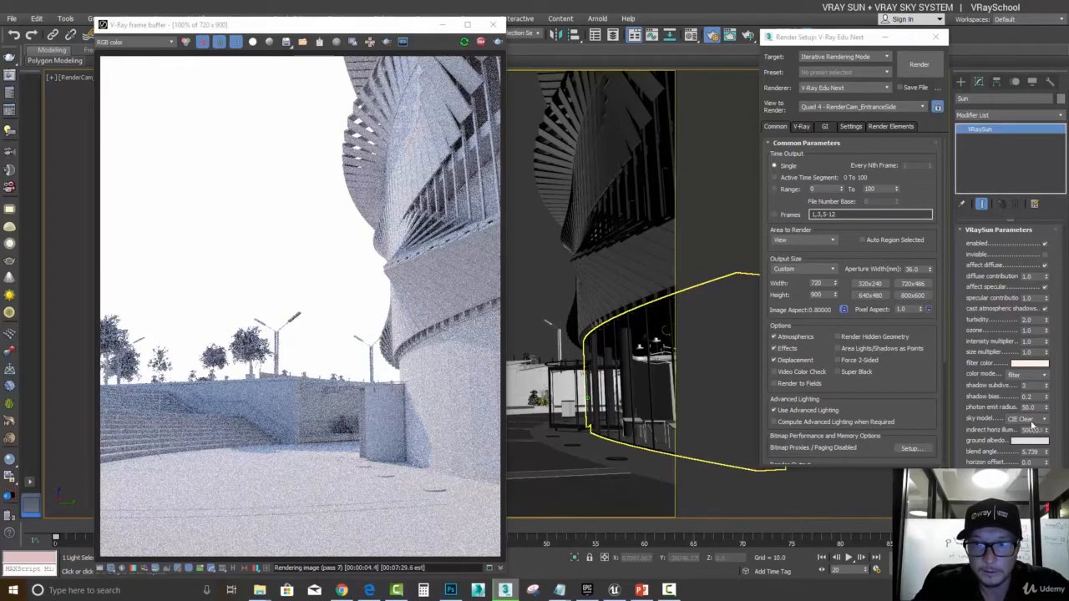
{"action": "left_click", "coordinate": [1031, 421]}
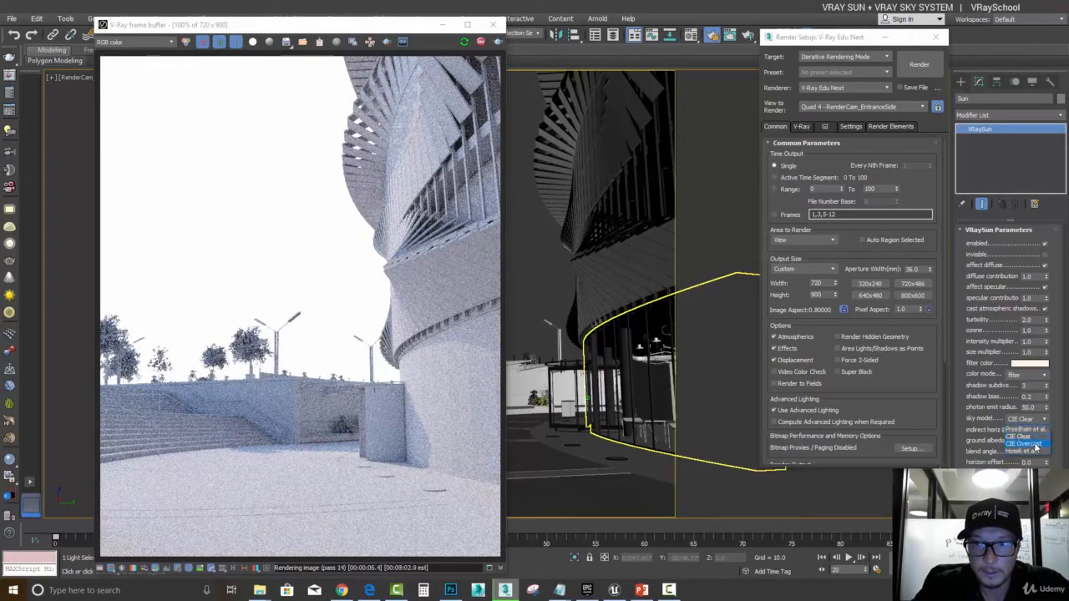
{"action": "left_click", "coordinate": [1035, 444]}
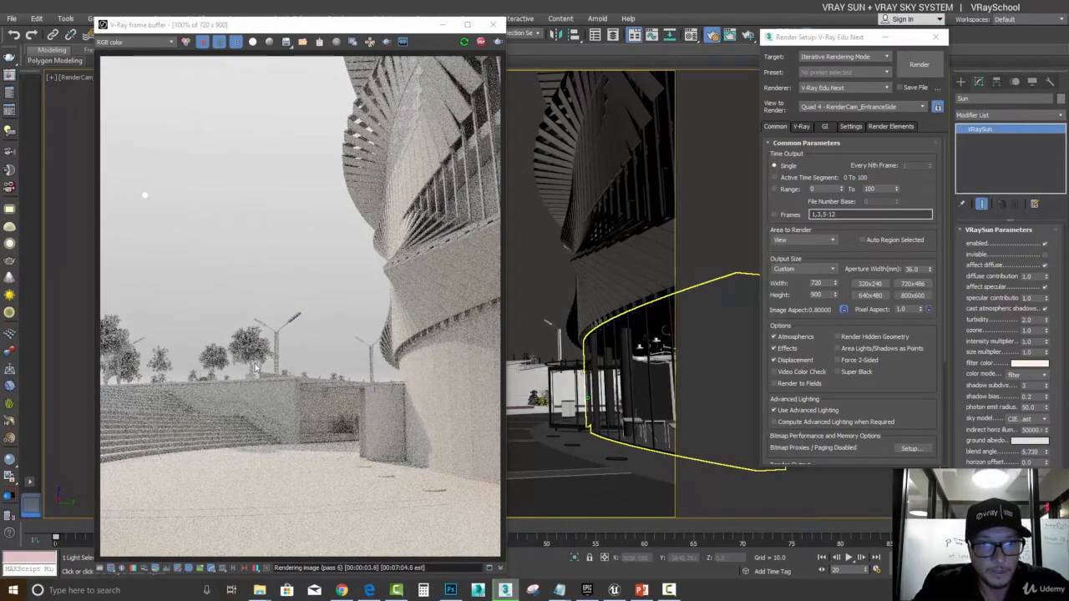
{"action": "left_click", "coordinate": [1031, 420]}
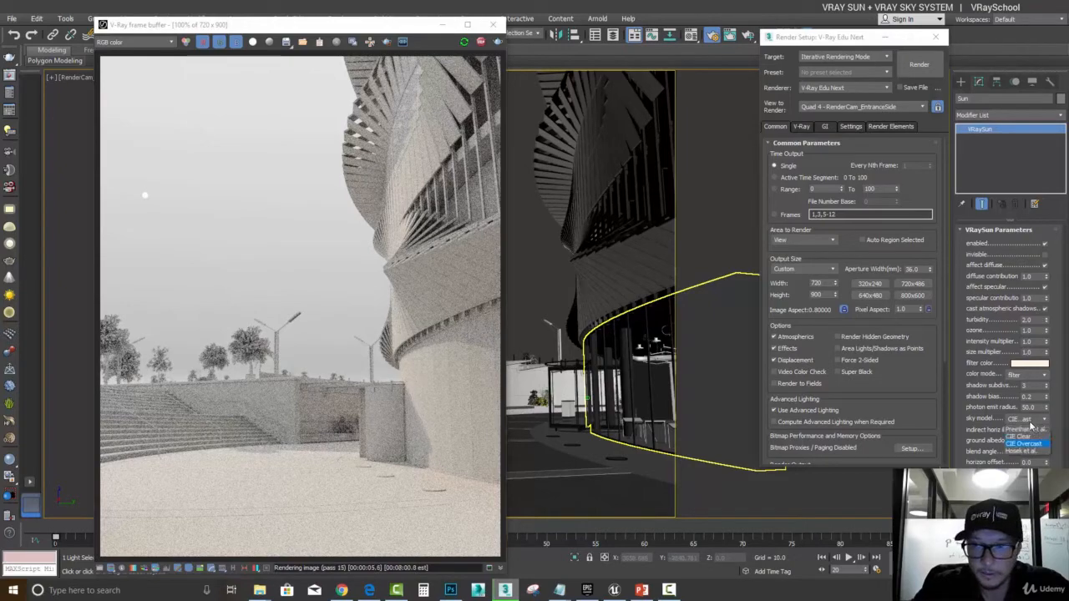
{"action": "left_click", "coordinate": [1034, 437]}
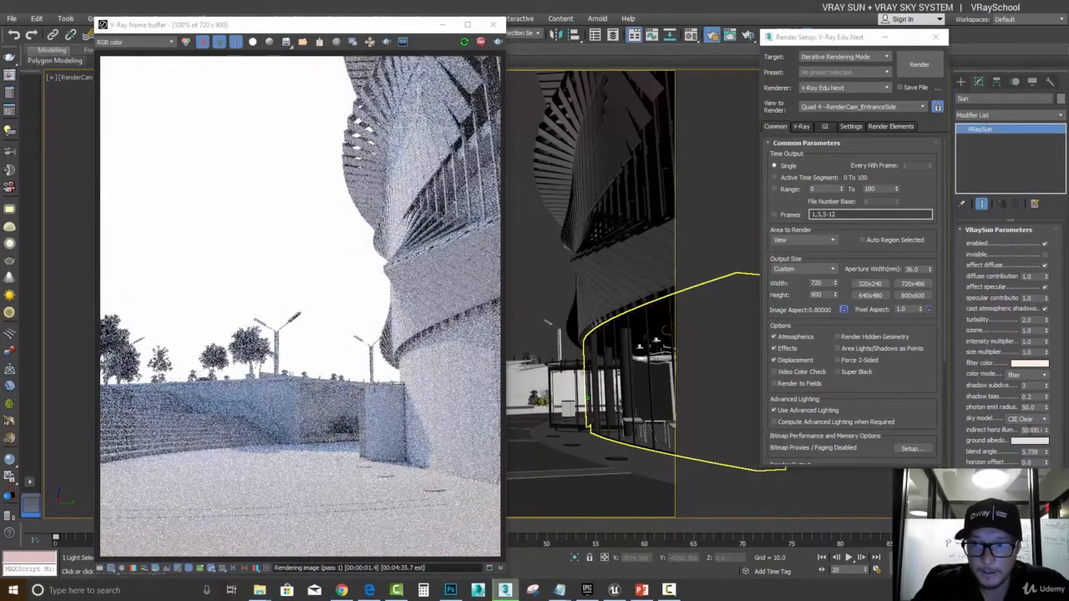
Set the Sun's indirect horizontal illumination to 12000 and display the VRayGlobalIllumination element.
{"action": "left_click", "coordinate": [1032, 430]}
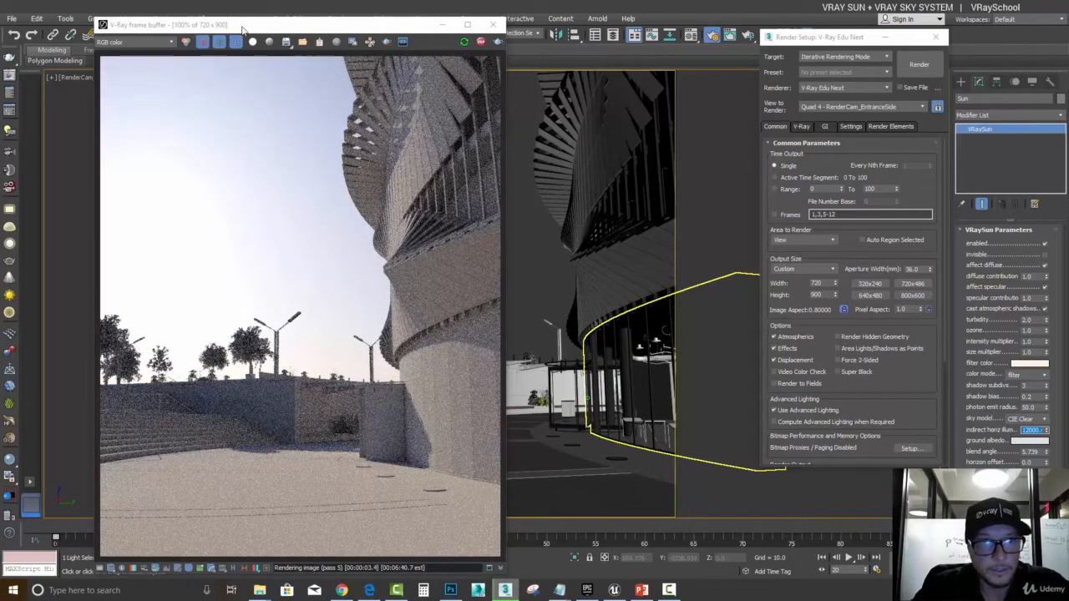
{"action": "left_click", "coordinate": [147, 40]}
{"action": "left_click", "coordinate": [146, 72]}
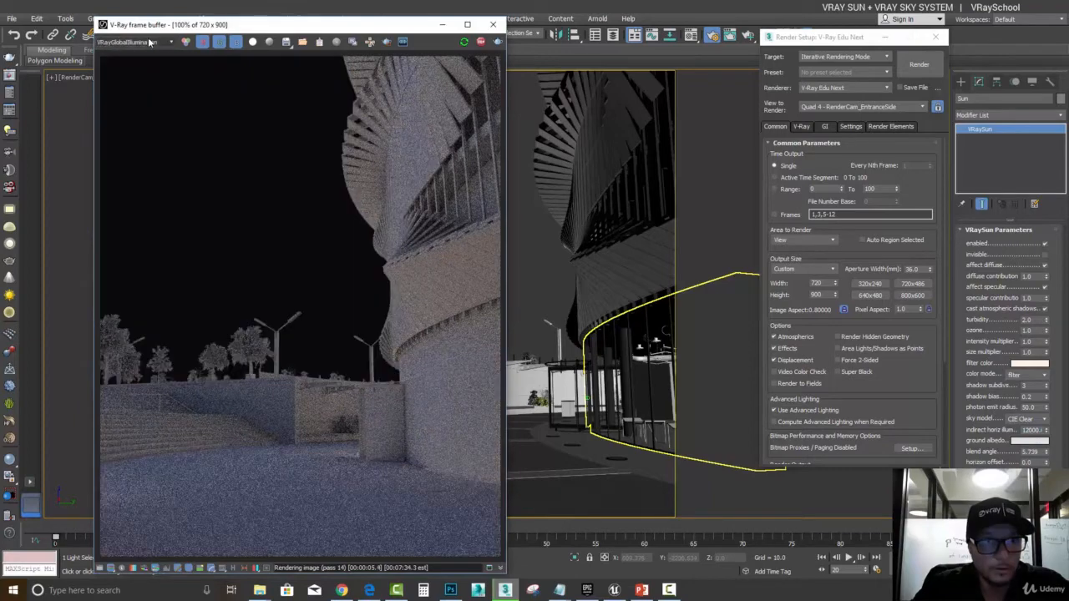
{"action": "left_click", "coordinate": [142, 42]}
{"action": "left_click", "coordinate": [148, 73]}
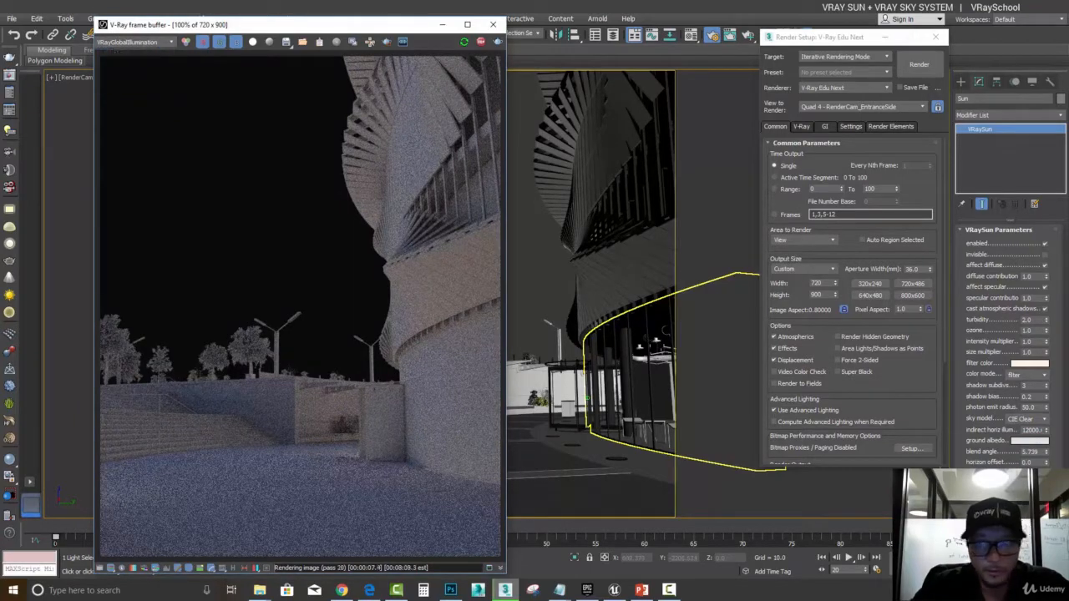
Reduce the Sun's indirect horizontal illumination further while the global illumination element is displayed.
{"action": "left_click_drag", "start_coordinate": [1030, 430], "coordinate": [1005, 426]}
{"action": "type", "text": "5"}
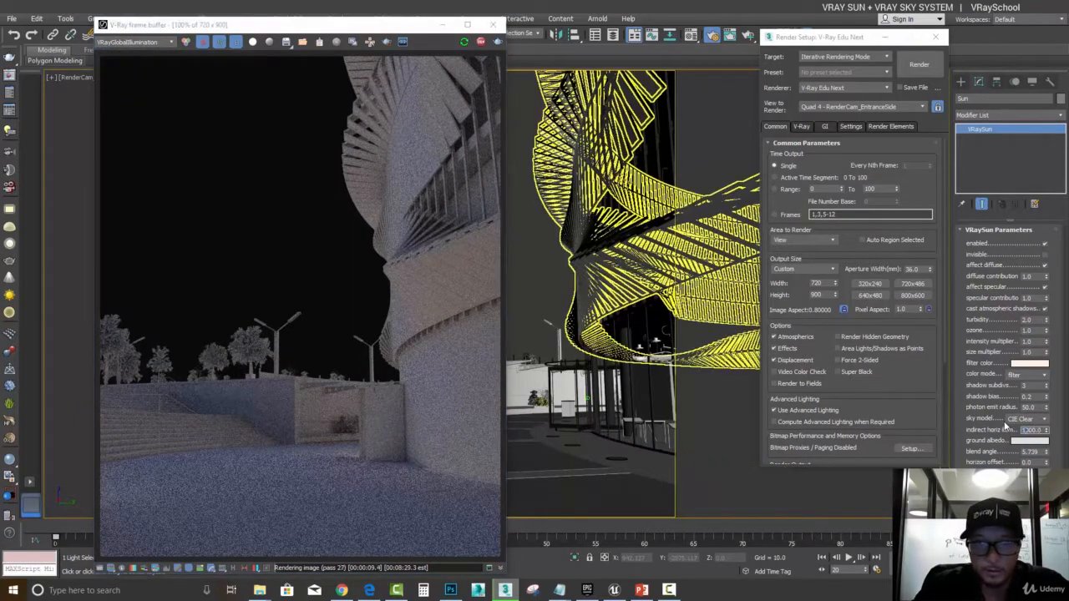
{"action": "key", "text": "Return"}
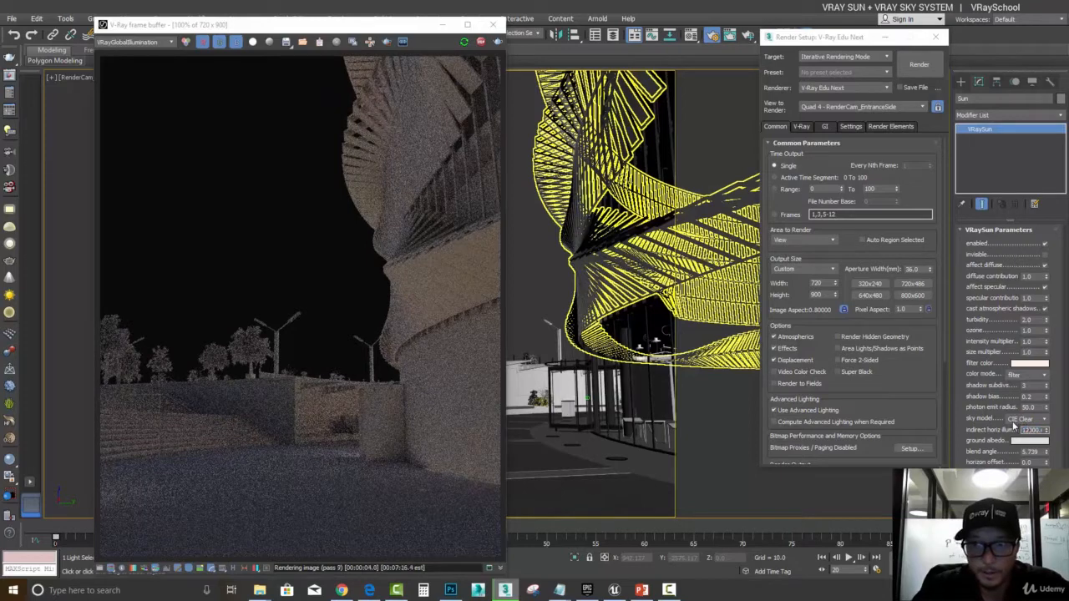
Set the Sun's indirect horizontal illumination to 12000, switch the sky model to CIE Overcast and lower the illumination to 5000.
{"action": "key", "text": "Return"}
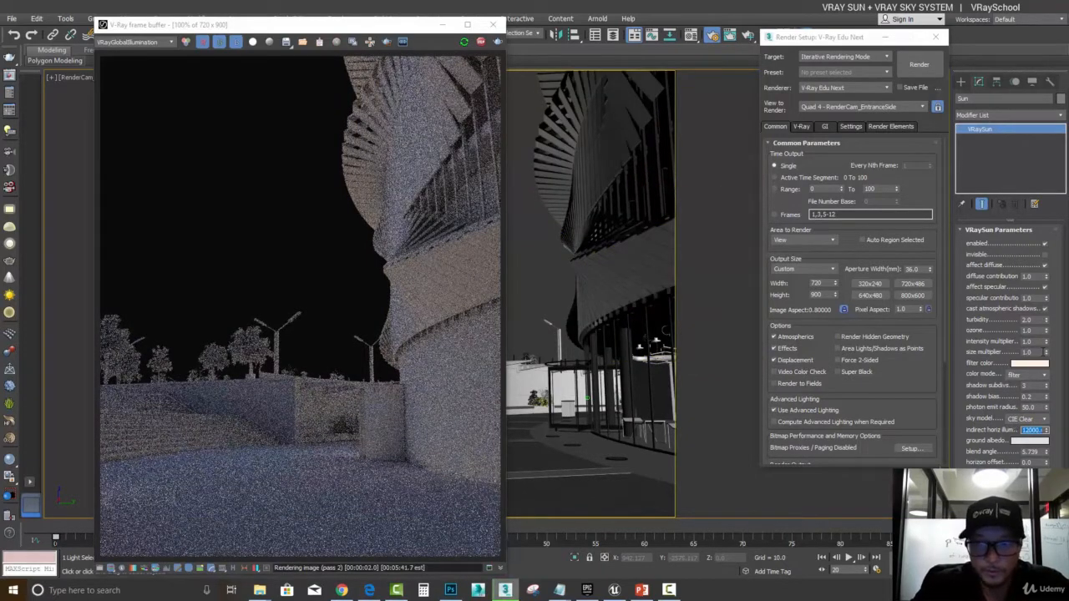
{"action": "left_click", "coordinate": [1032, 418]}
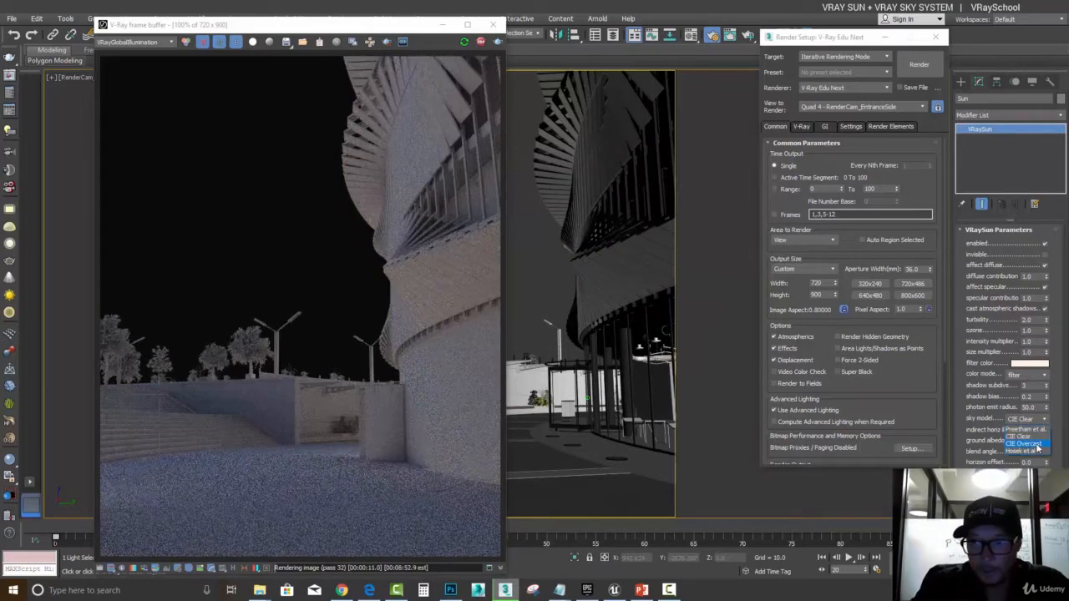
{"action": "left_click", "coordinate": [1034, 444]}
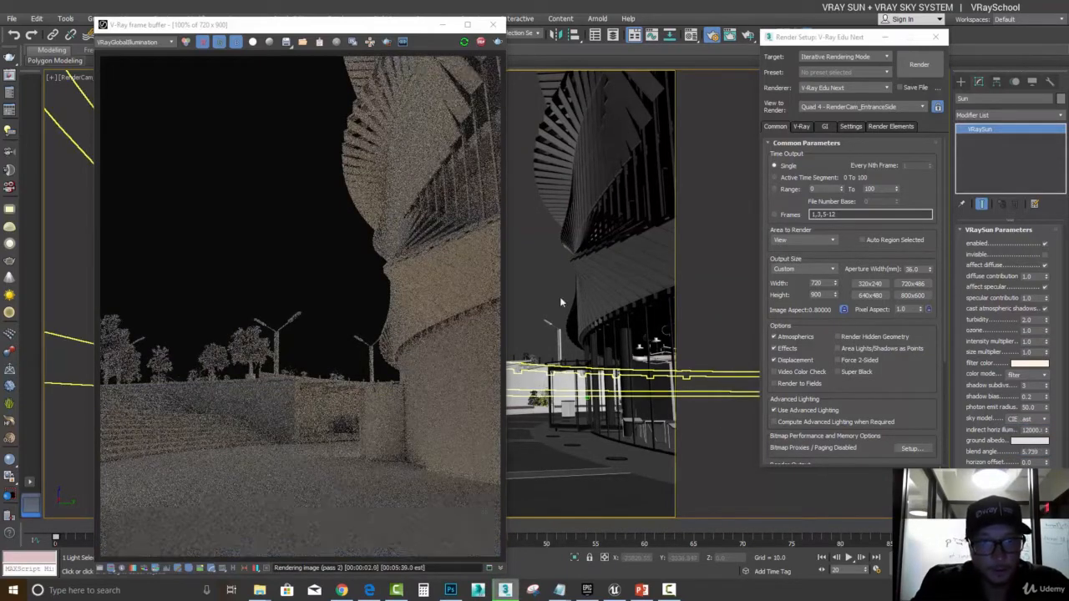
{"action": "double_click", "coordinate": [1035, 429]}
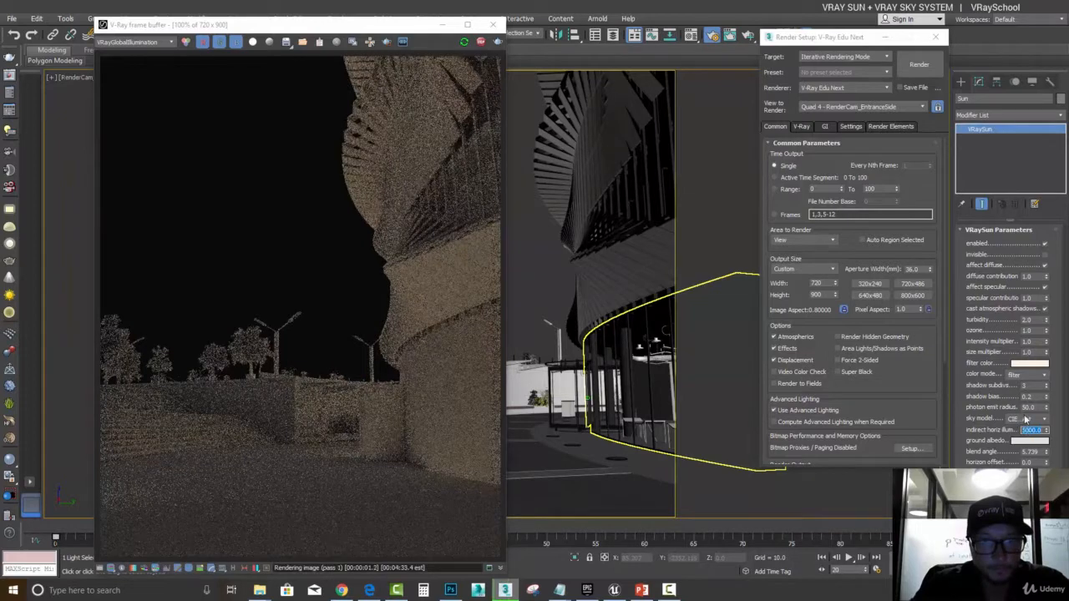
Display the RGB color channel of the render and set the Sun's sky model to CIE Clear.
{"action": "left_click", "coordinate": [133, 42]}
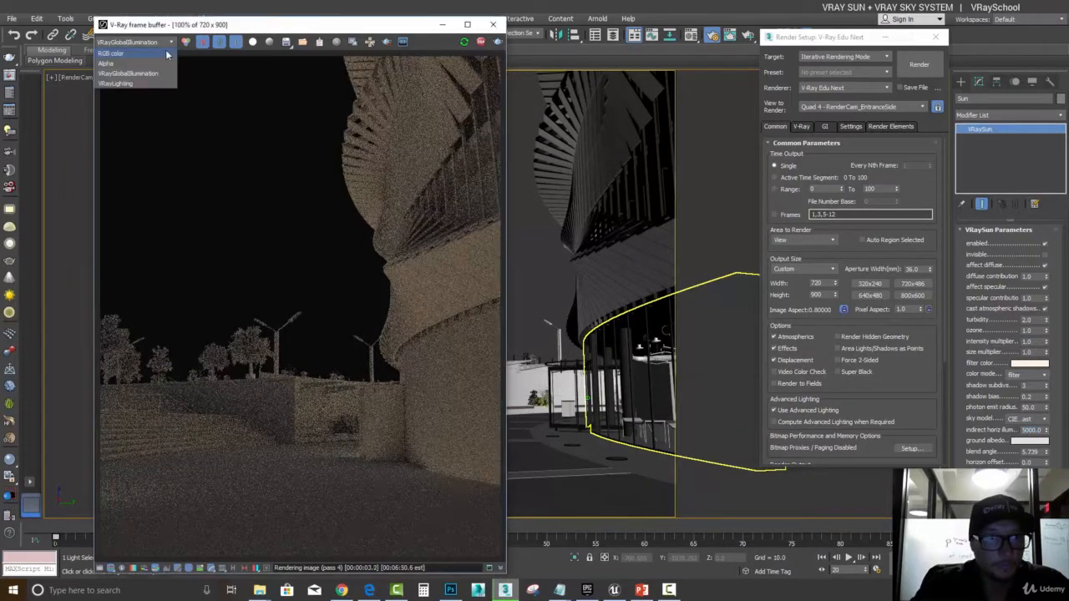
{"action": "left_click", "coordinate": [125, 51]}
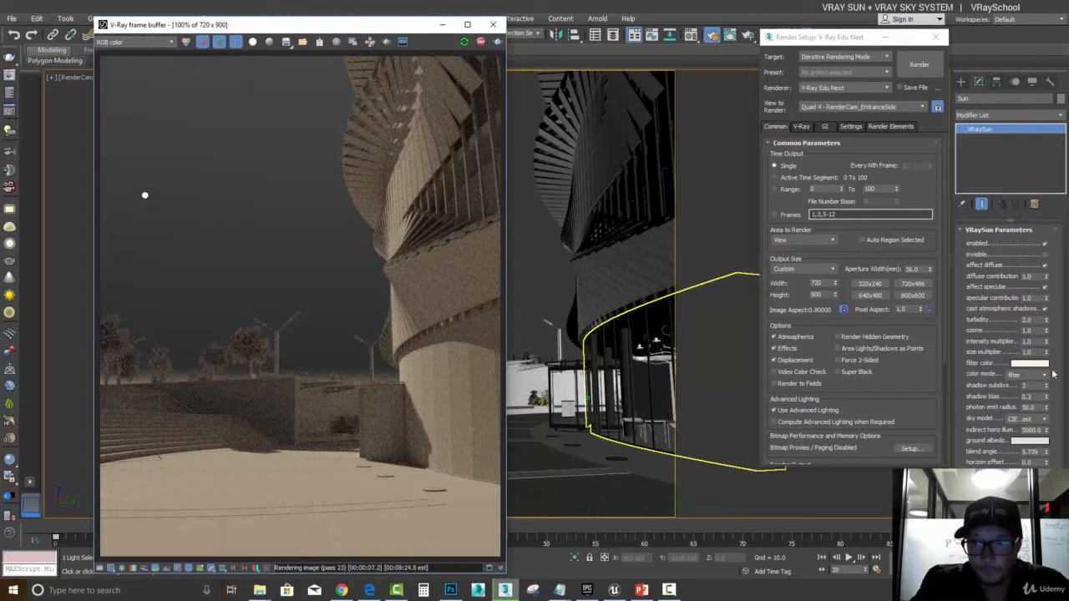
{"action": "left_click", "coordinate": [1032, 419]}
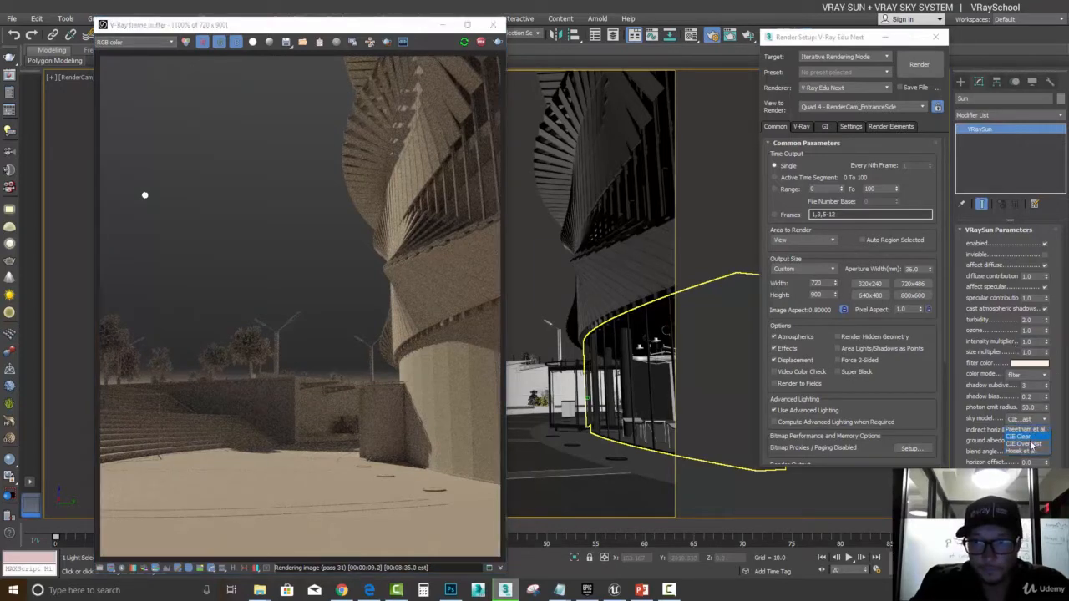
{"action": "left_click", "coordinate": [1027, 438]}
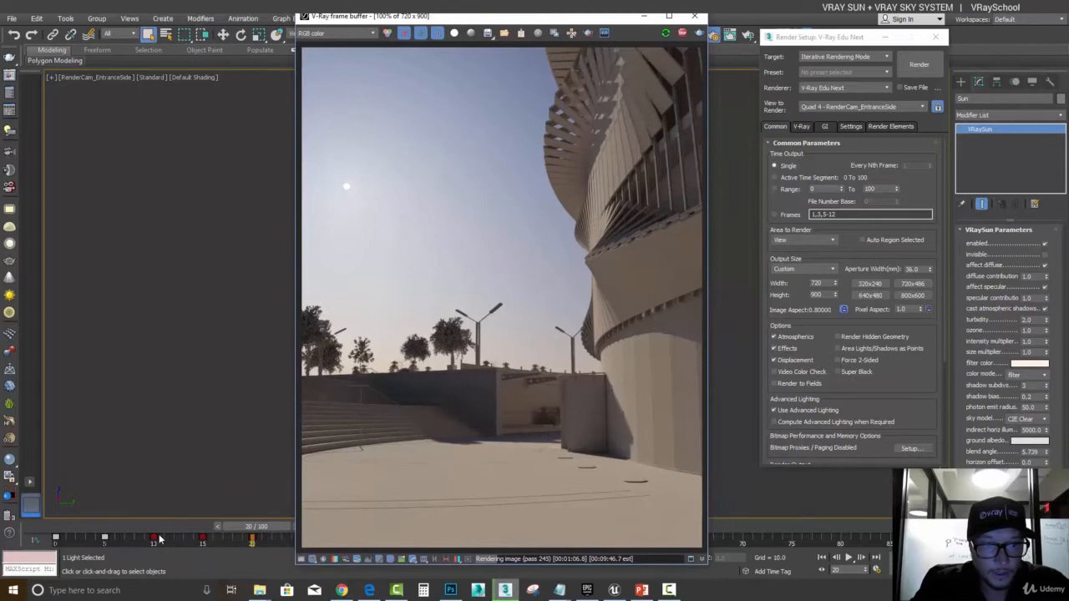
Go to frame 10 of the animation and set the Sun's sky model to Hosek et al.
{"action": "left_click", "coordinate": [152, 528]}
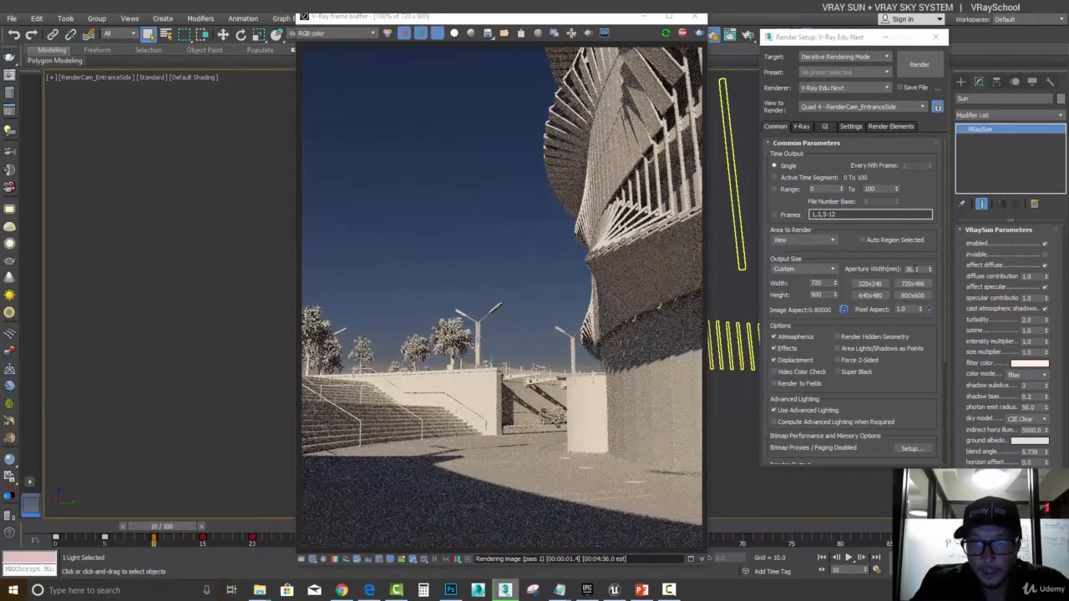
{"action": "left_click", "coordinate": [1044, 419]}
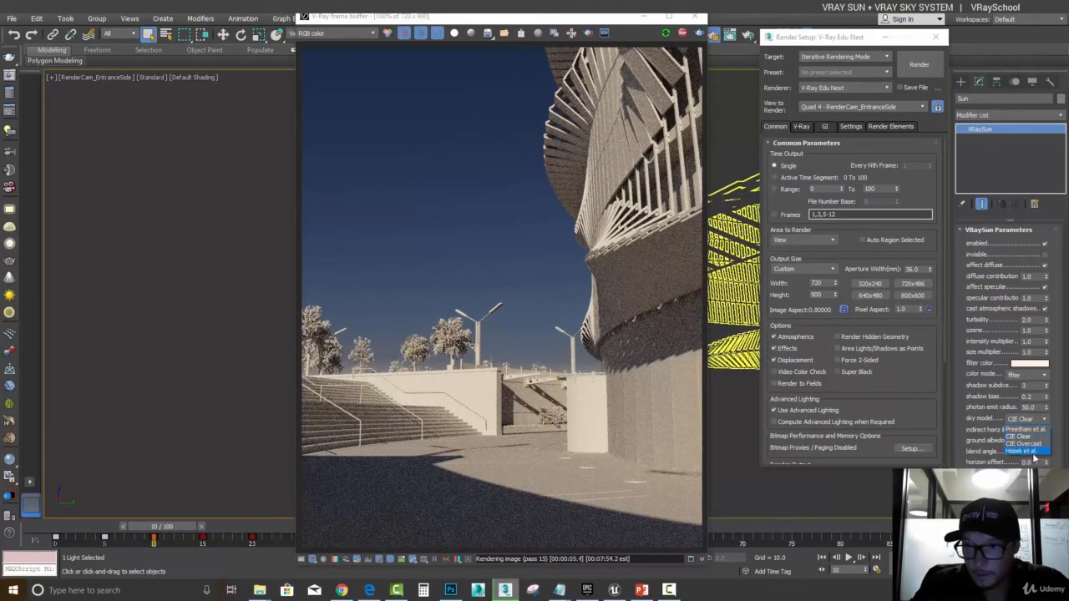
{"action": "left_click", "coordinate": [1033, 452]}
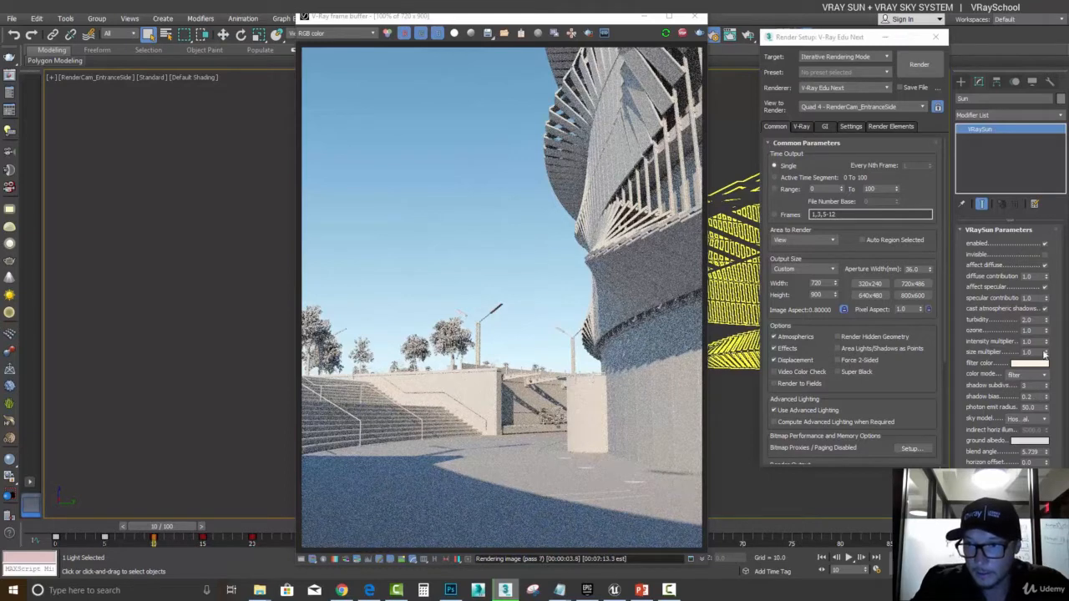
Compare turbidity 10 with 2 on the Sun, and sweep the turbidity up and back down to 2.0.
{"action": "double_click", "coordinate": [1033, 320]}
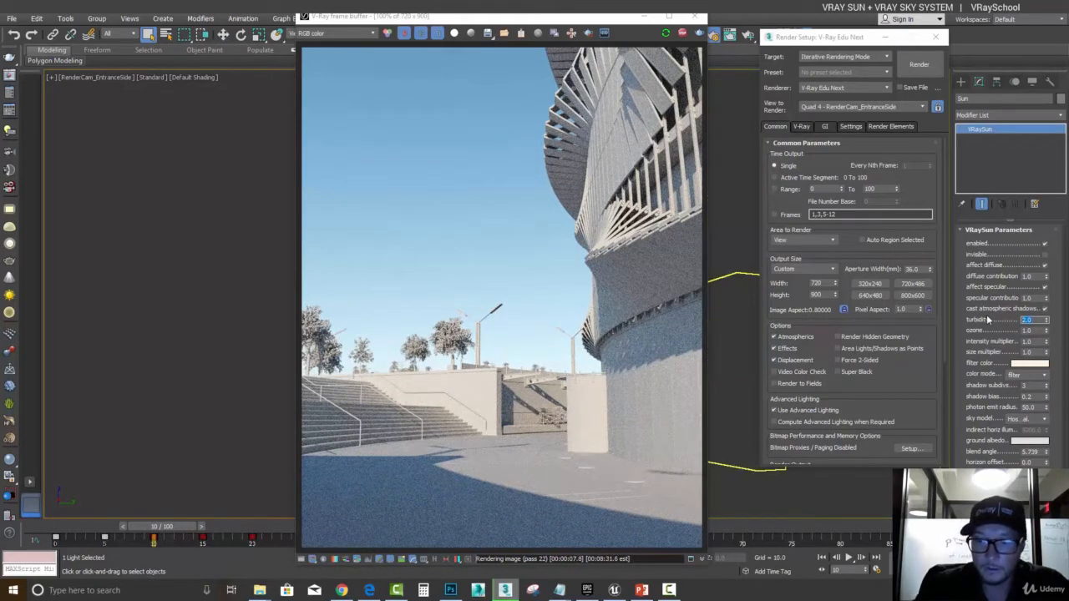
{"action": "type", "text": "10"}
{"action": "key", "text": "Return"}
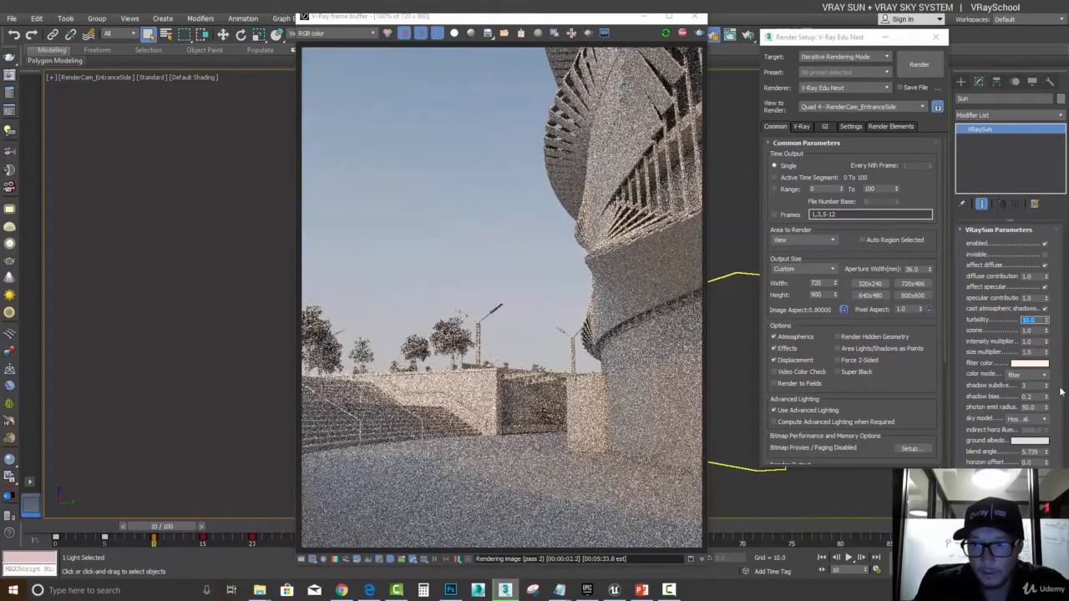
{"action": "type", "text": "2"}
{"action": "key", "text": "Return"}
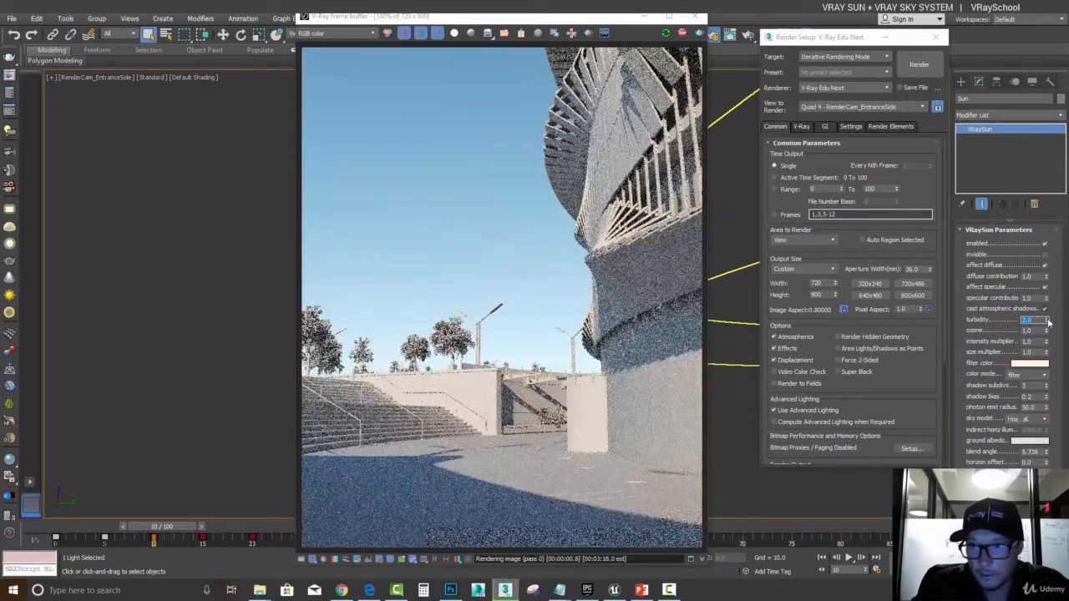
{"action": "left_click_drag", "start_coordinate": [1049, 323], "coordinate": [1058, 281]}
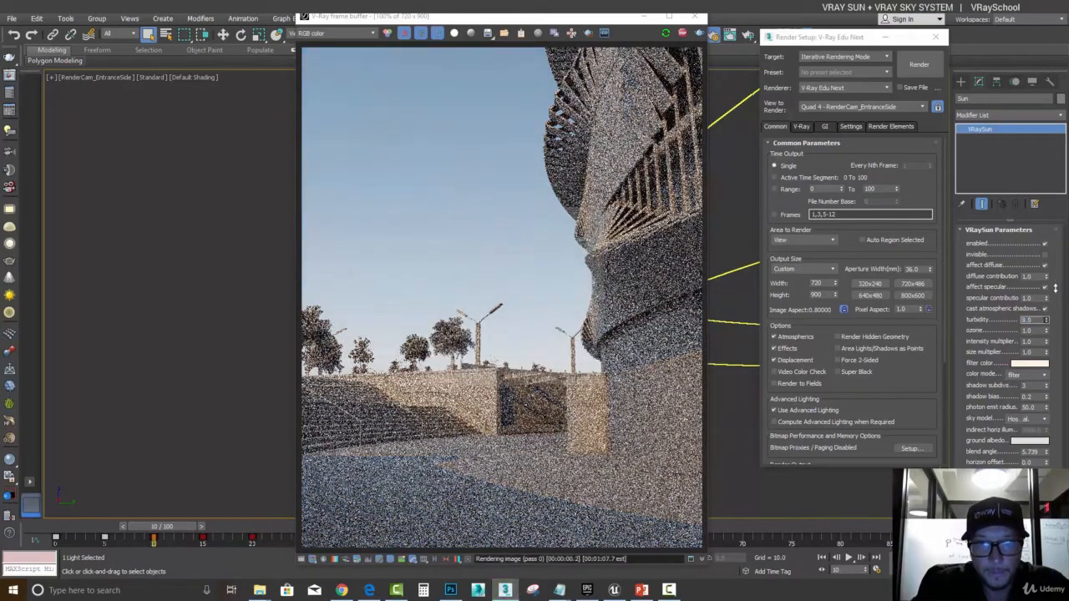
{"action": "left_click_drag", "start_coordinate": [1055, 288], "coordinate": [1049, 337]}
Display the VRayGlobalIllumination element and raise the Sun's turbidity to 4.7.
{"action": "left_click", "coordinate": [355, 34]}
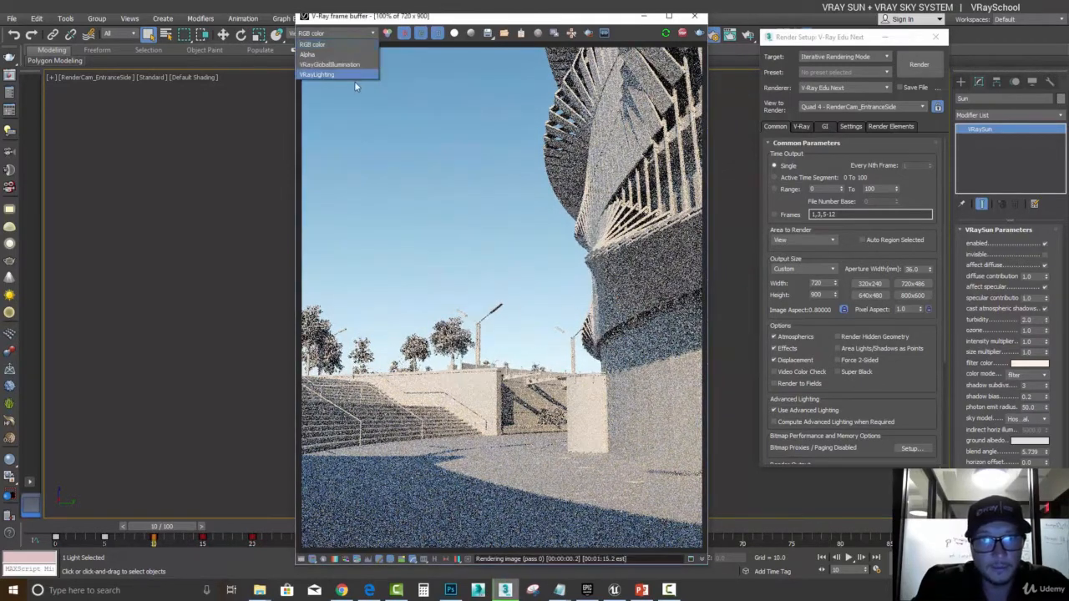
{"action": "left_click", "coordinate": [351, 65]}
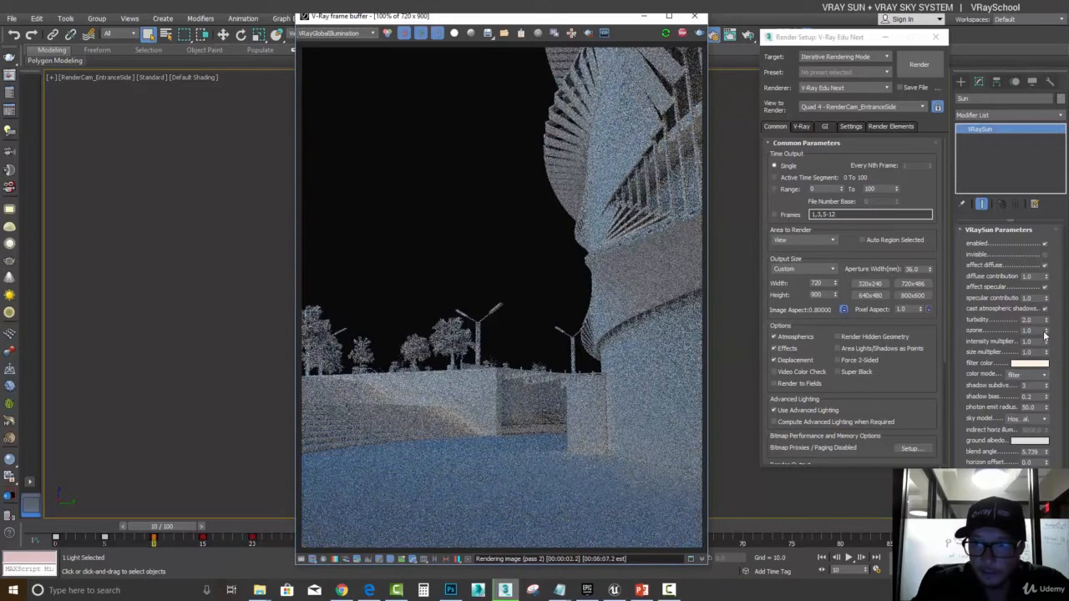
{"action": "left_click_drag", "start_coordinate": [1048, 322], "coordinate": [1043, 267]}
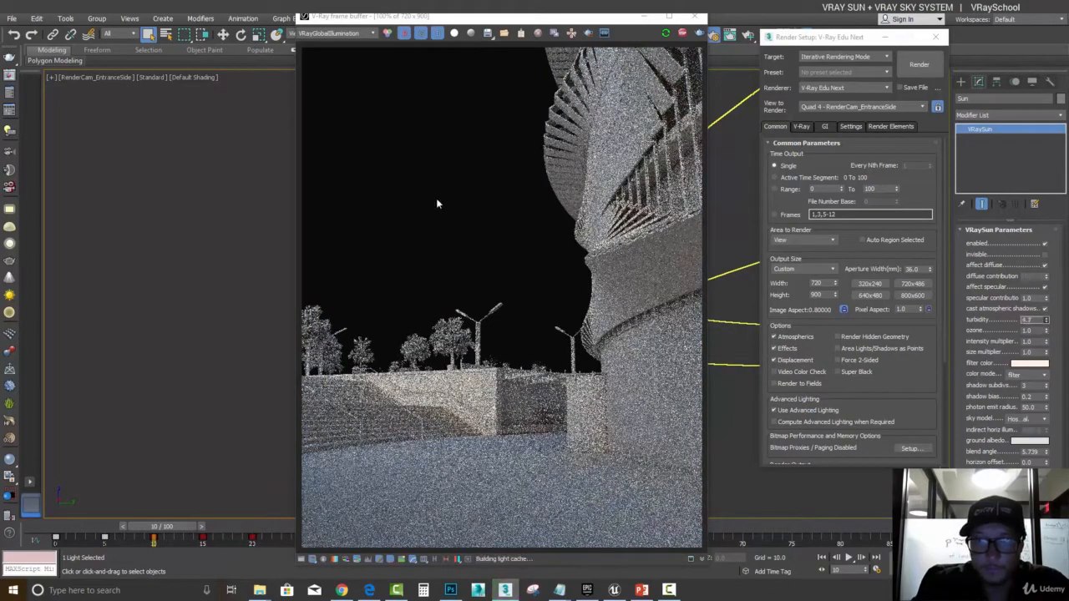
Switch the render display back to RGB color and return the Sun's turbidity to 2.0.
{"action": "left_click", "coordinate": [334, 33]}
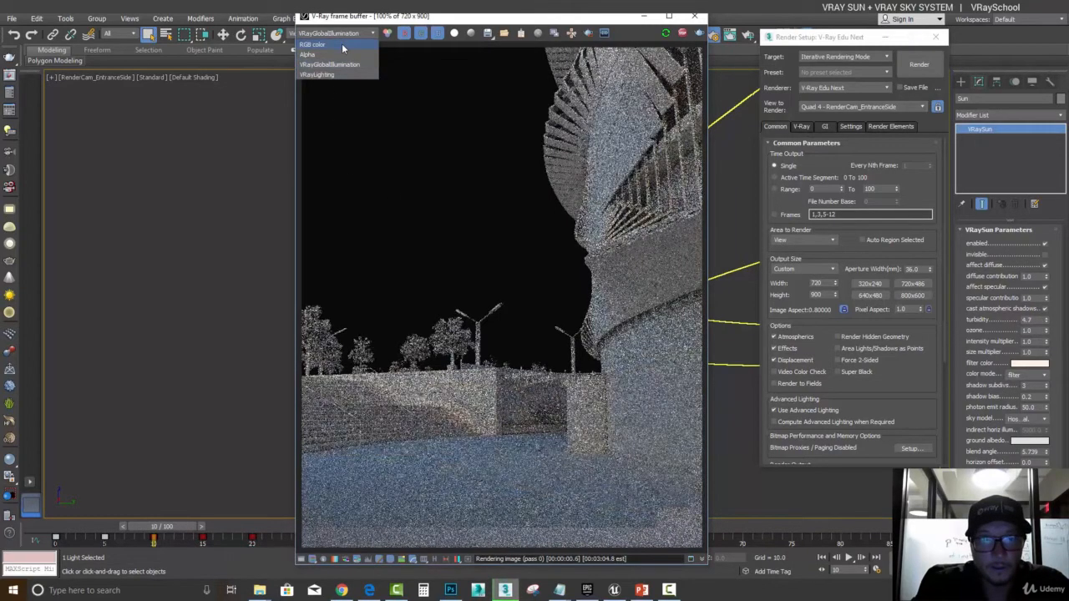
{"action": "left_click", "coordinate": [322, 41]}
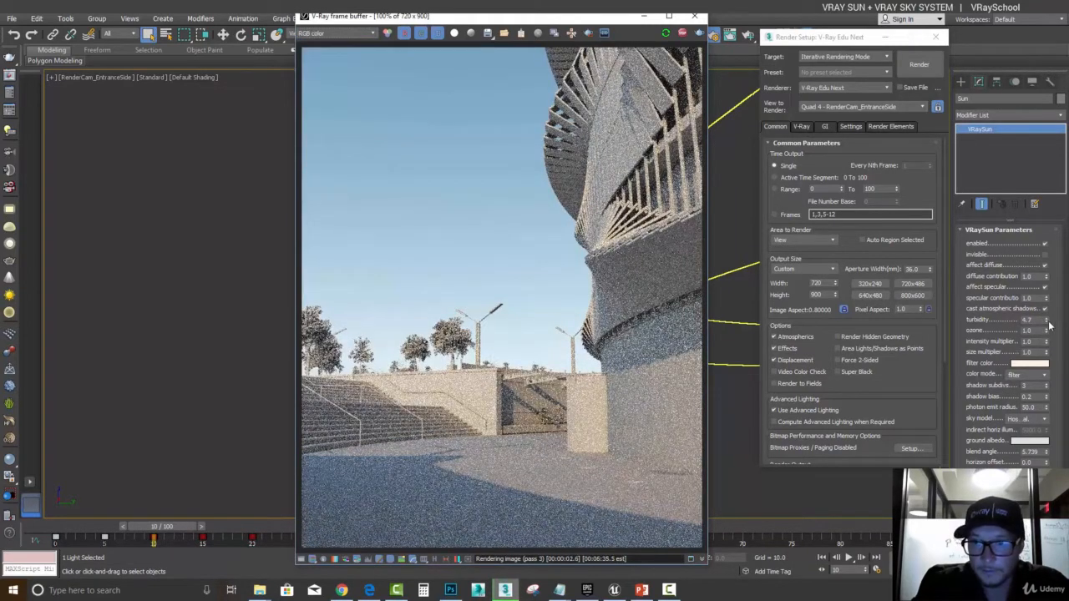
{"action": "left_click_drag", "start_coordinate": [1047, 322], "coordinate": [1050, 270]}
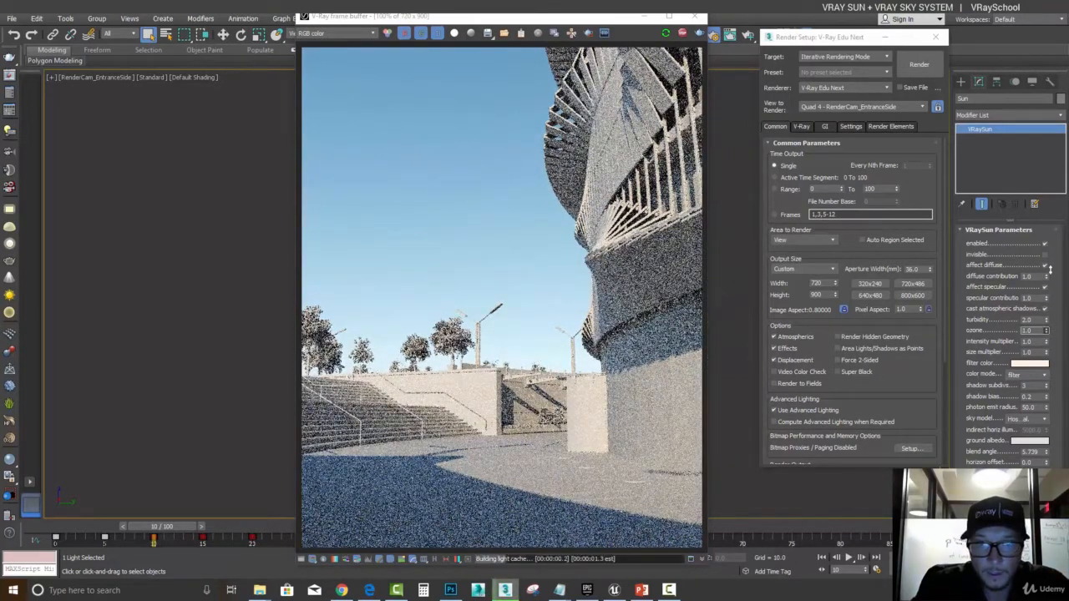
Lower the Sun's ozone to 0.0 and raise it back to 1.0.
{"action": "left_click_drag", "start_coordinate": [1049, 362], "coordinate": [1048, 337]}
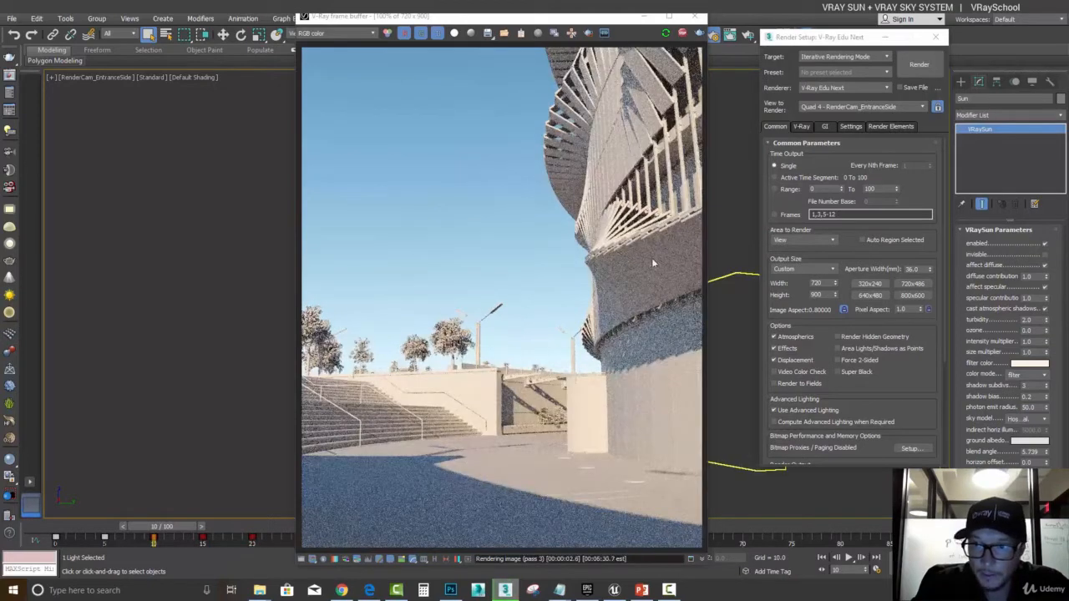
{"action": "left_click", "coordinate": [1049, 334]}
{"action": "left_click_drag", "start_coordinate": [1048, 333], "coordinate": [1045, 231]}
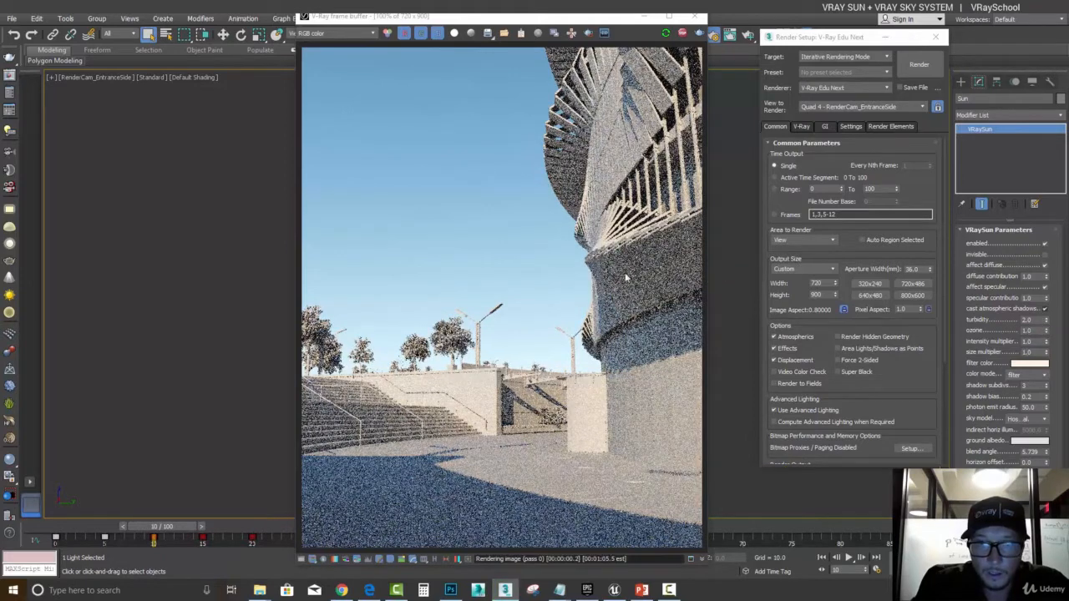
Enable mouse tracking for the interactive render and compare ozone 0 with 1 on the Sun, ending on 1.
{"action": "left_click", "coordinate": [572, 35]}
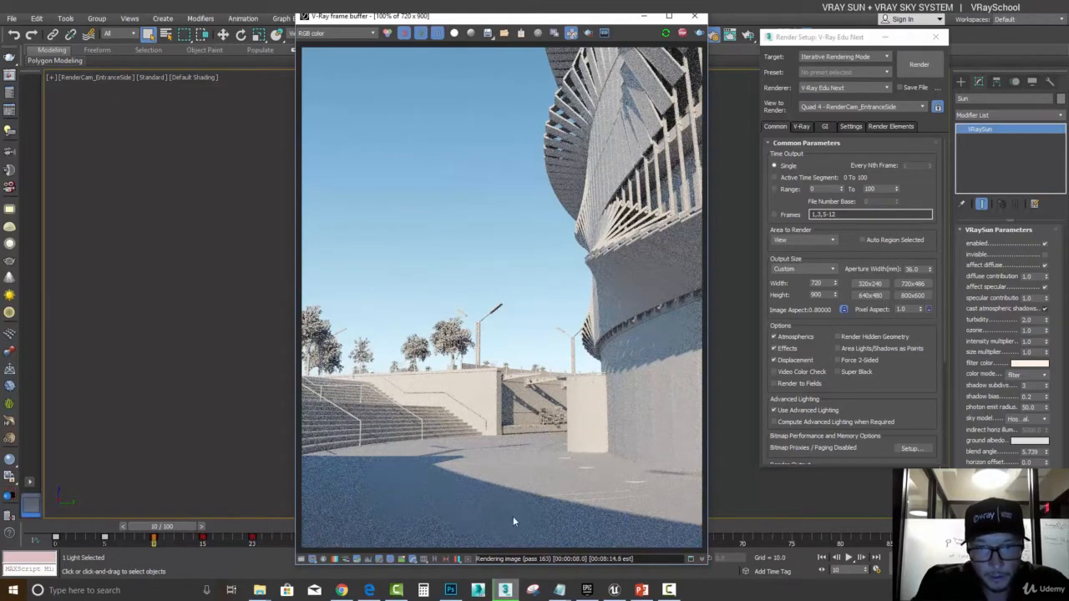
{"action": "double_click", "coordinate": [1030, 330]}
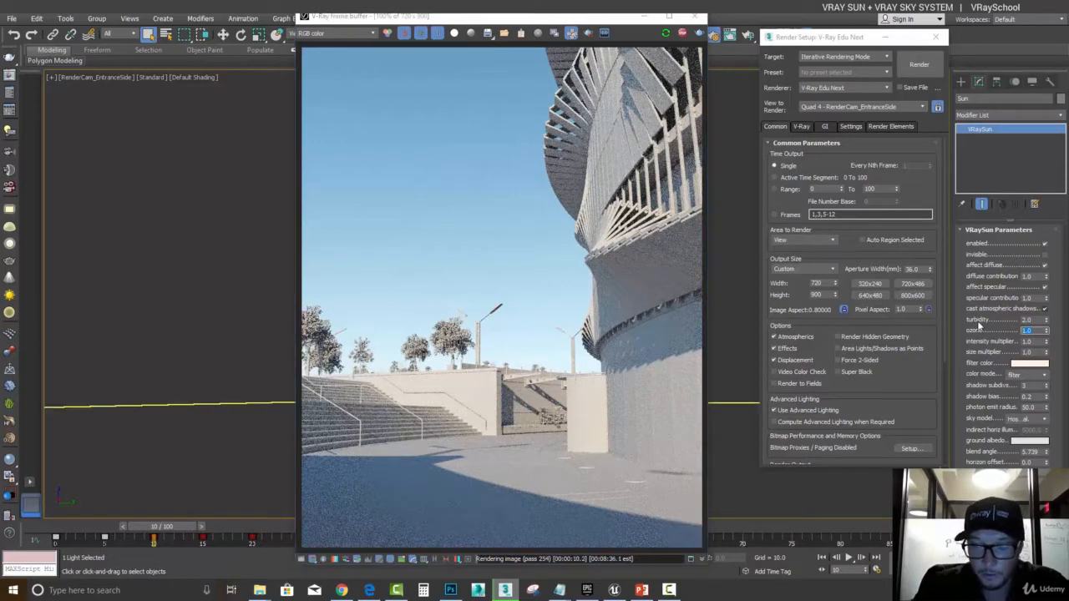
{"action": "type", "text": "0"}
{"action": "key", "text": "Return"}
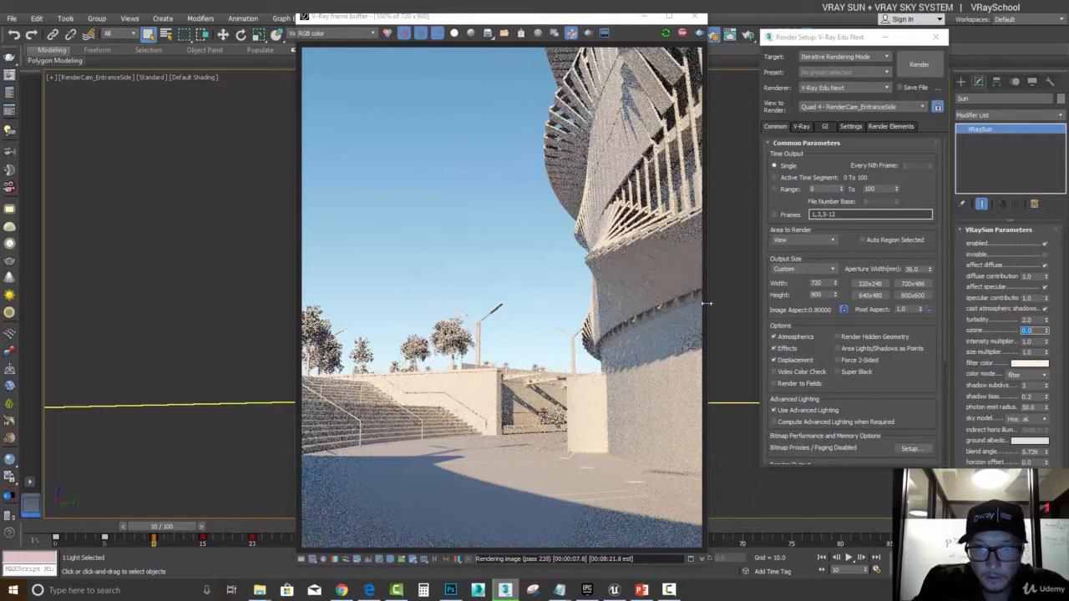
{"action": "type", "text": "1"}
{"action": "key", "text": "Return"}
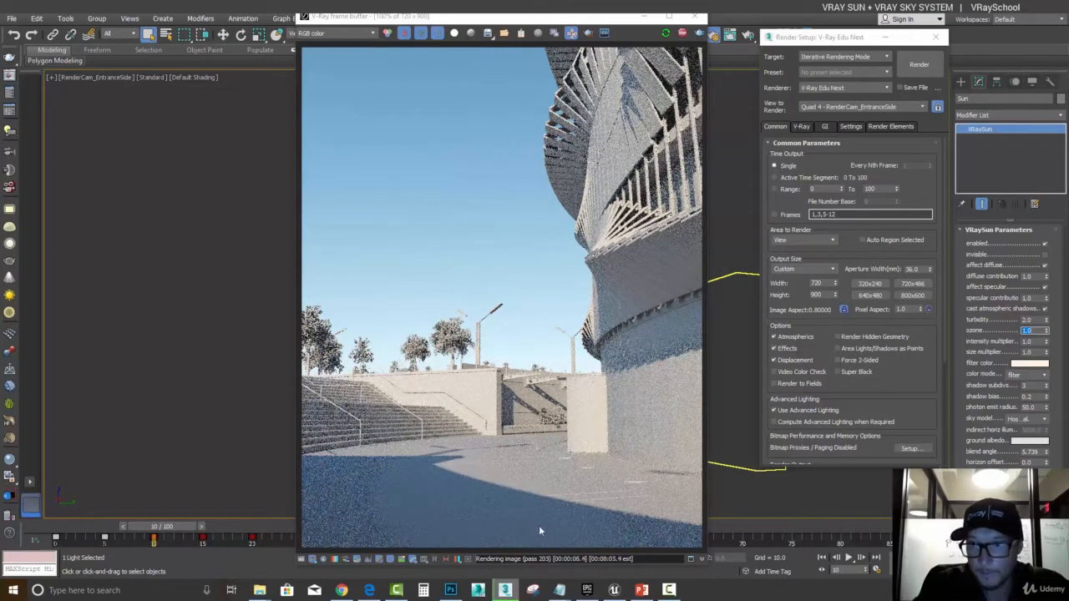
Try green and purple tints for the Sun's filter color and settle on a light blue.
{"action": "left_click", "coordinate": [1023, 365]}
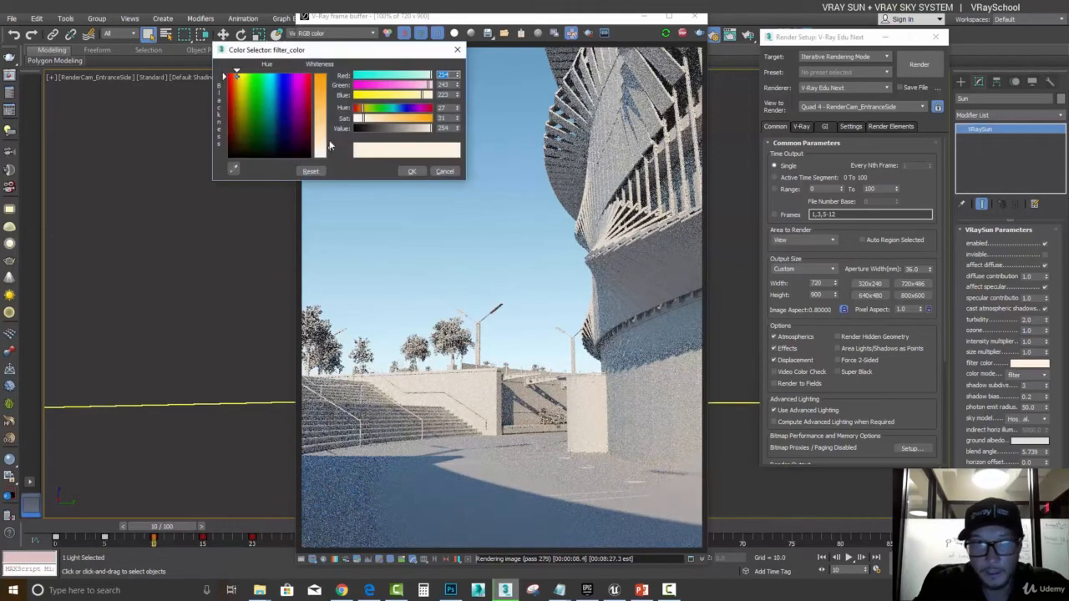
{"action": "left_click_drag", "start_coordinate": [343, 50], "coordinate": [504, 39]}
{"action": "left_click_drag", "start_coordinate": [398, 66], "coordinate": [420, 84]}
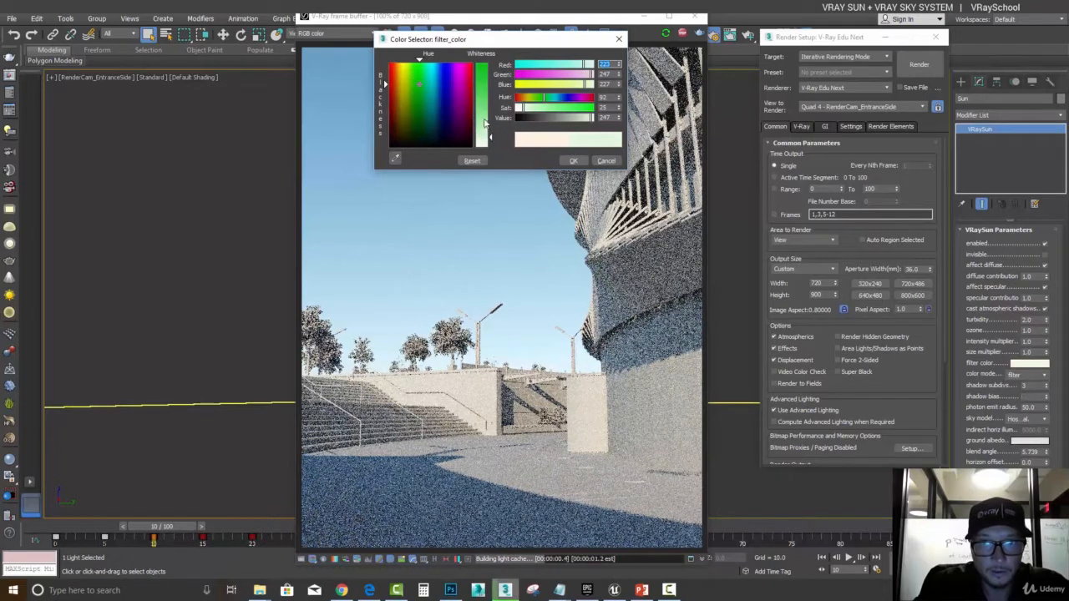
{"action": "left_click", "coordinate": [454, 91]}
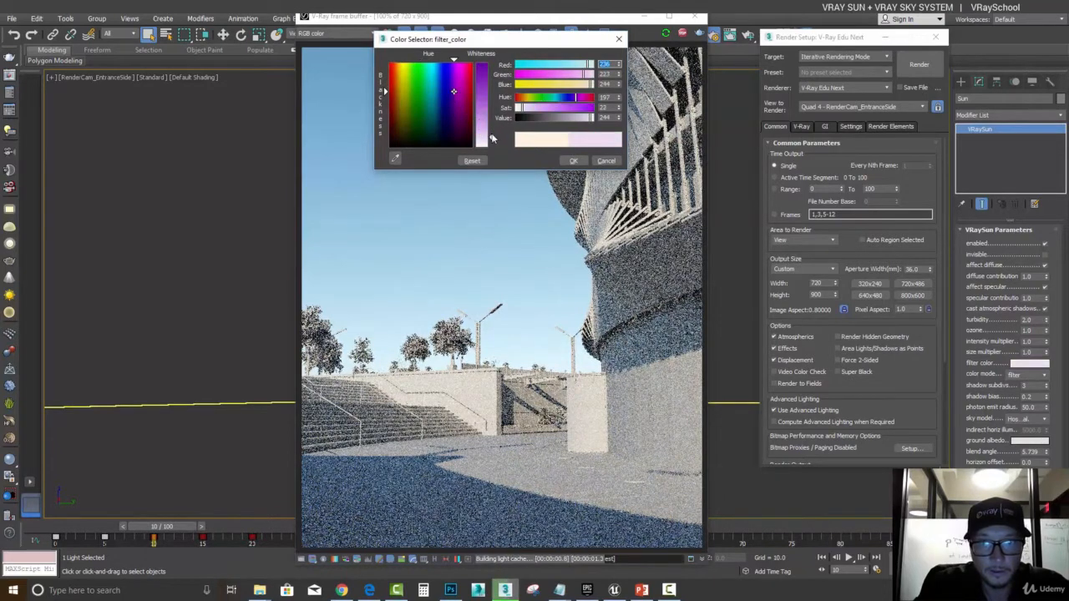
{"action": "left_click_drag", "start_coordinate": [491, 134], "coordinate": [491, 115]}
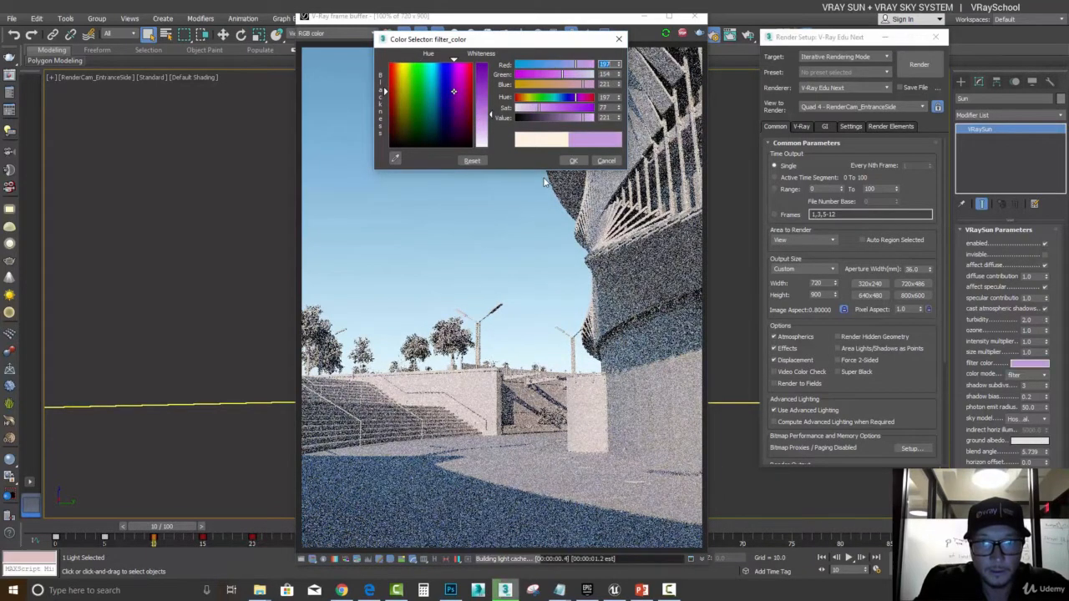
{"action": "left_click", "coordinate": [436, 102]}
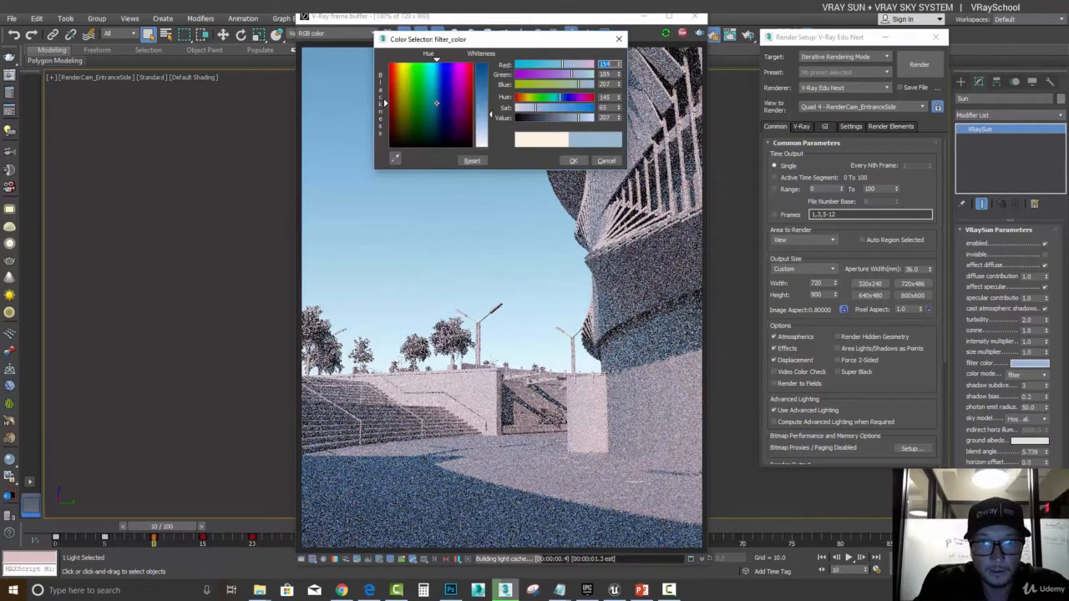
{"action": "mouse_move", "coordinate": [436, 102]}
{"action": "left_mouse_down"}
{"action": "mouse_move", "coordinate": [403, 103]}
{"action": "mouse_move", "coordinate": [398, 144]}
{"action": "mouse_move", "coordinate": [444, 117]}
{"action": "mouse_move", "coordinate": [436, 94]}
{"action": "left_mouse_up"}
{"action": "left_click", "coordinate": [565, 158]}
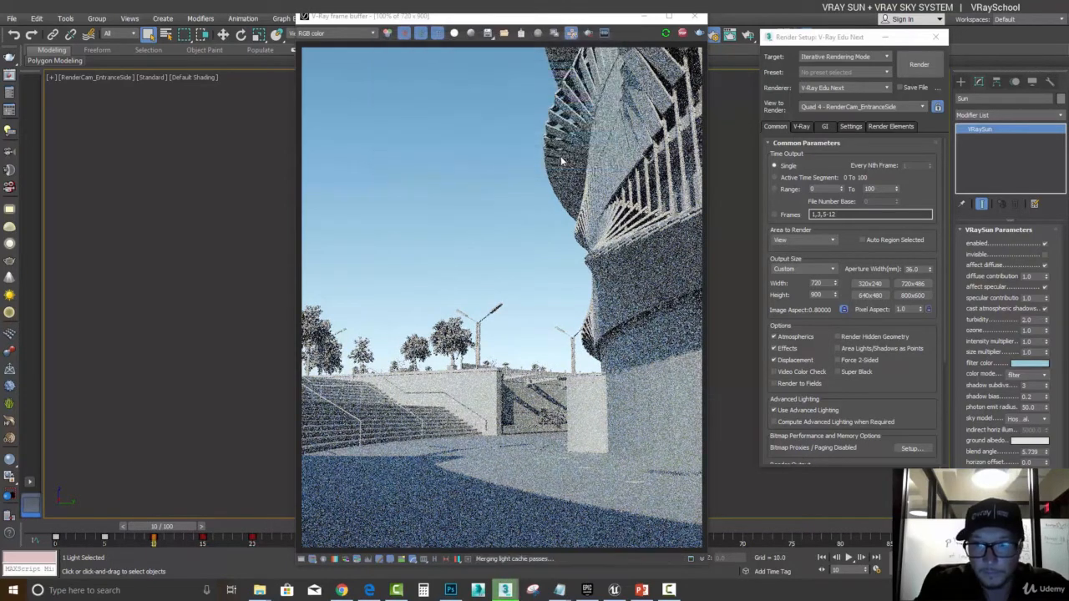
Set the Sun's color mode to direct.
{"action": "left_click", "coordinate": [1021, 375]}
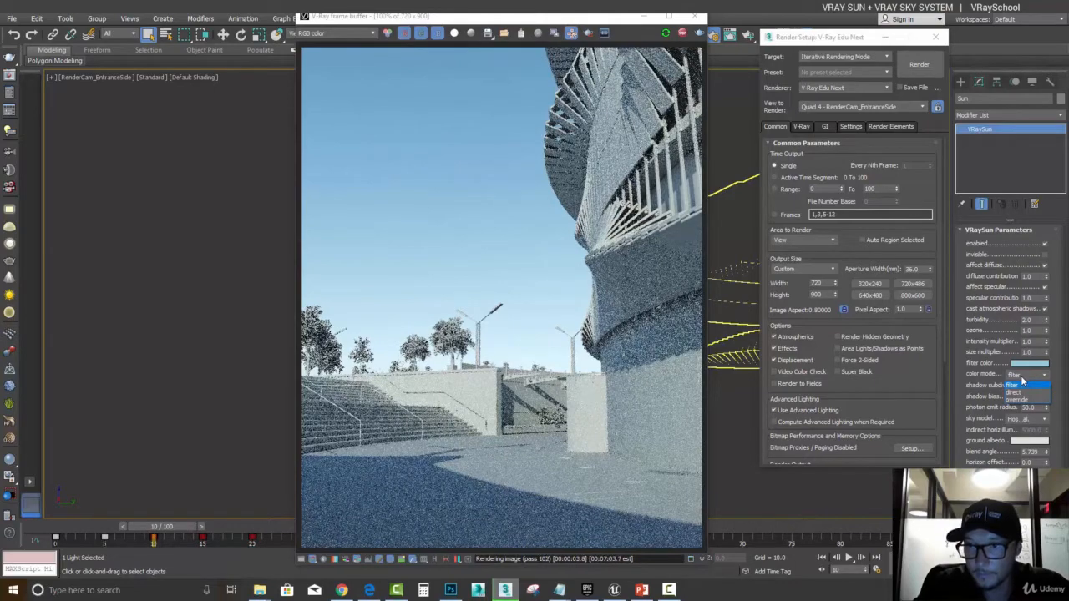
{"action": "left_click", "coordinate": [1024, 392]}
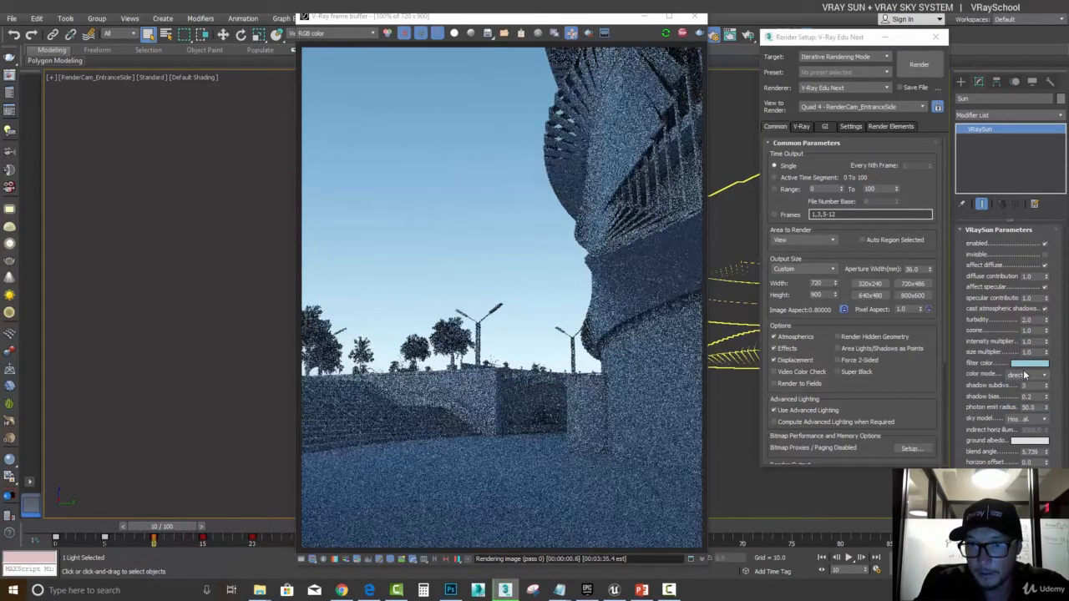
Compare the override, direct and filter color modes on the Sun in the interactive render, ending on filter.
{"action": "left_click", "coordinate": [1026, 376]}
{"action": "left_click", "coordinate": [1031, 401]}
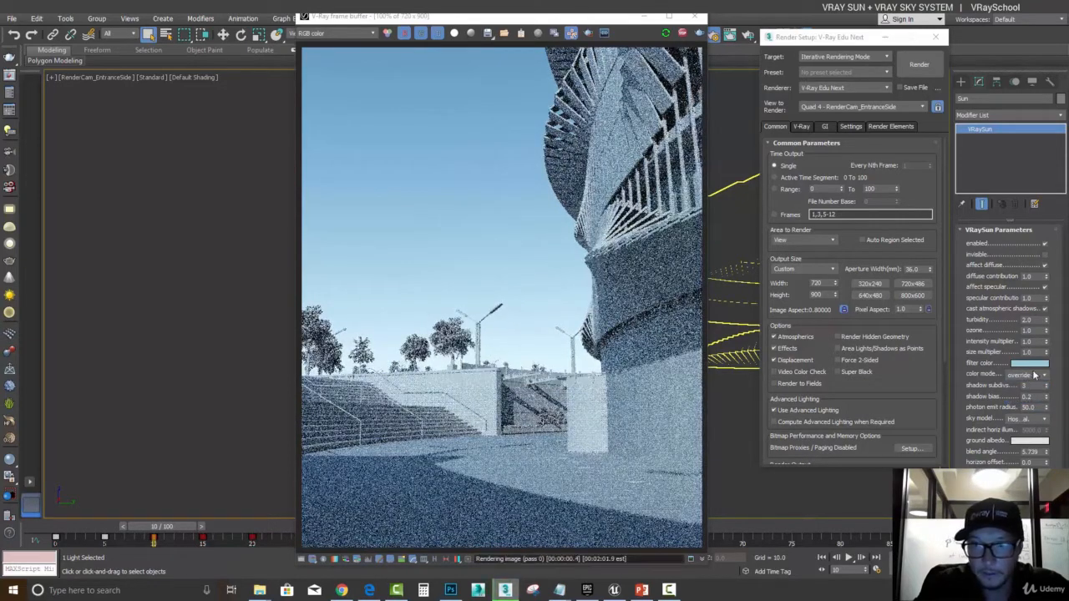
{"action": "left_click", "coordinate": [1032, 376]}
{"action": "left_click", "coordinate": [1035, 386]}
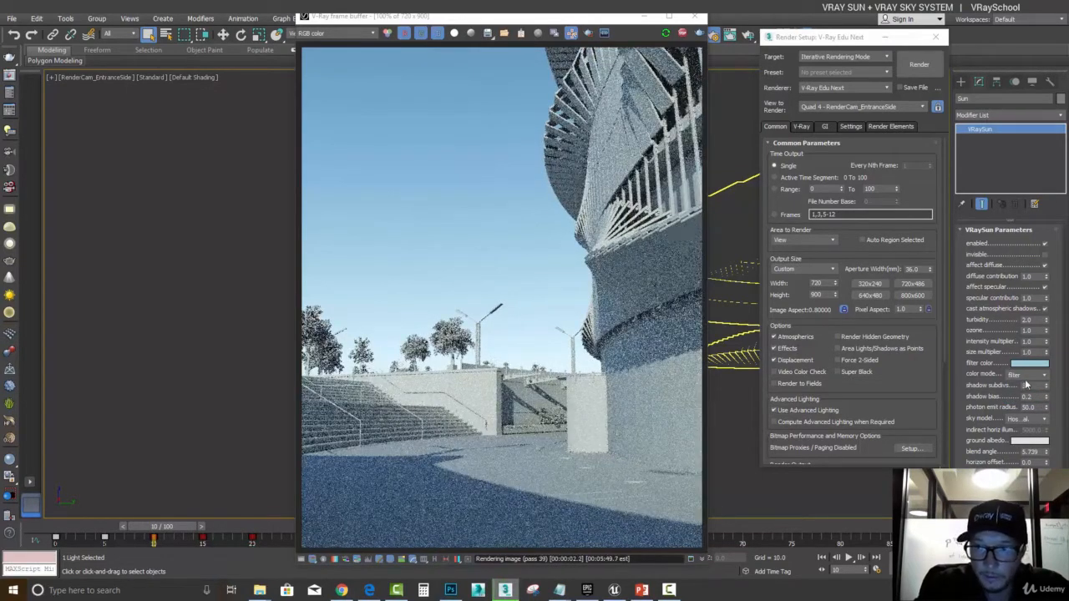
{"action": "left_click", "coordinate": [1029, 376]}
{"action": "left_click", "coordinate": [1023, 393]}
{"action": "left_click", "coordinate": [1027, 377]}
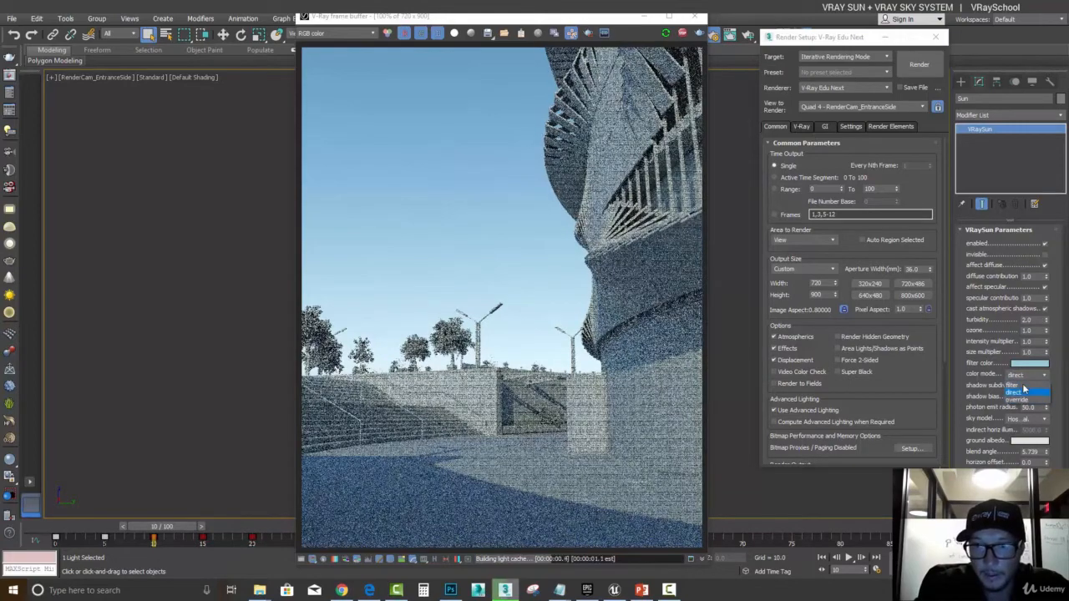
{"action": "left_click", "coordinate": [1024, 400]}
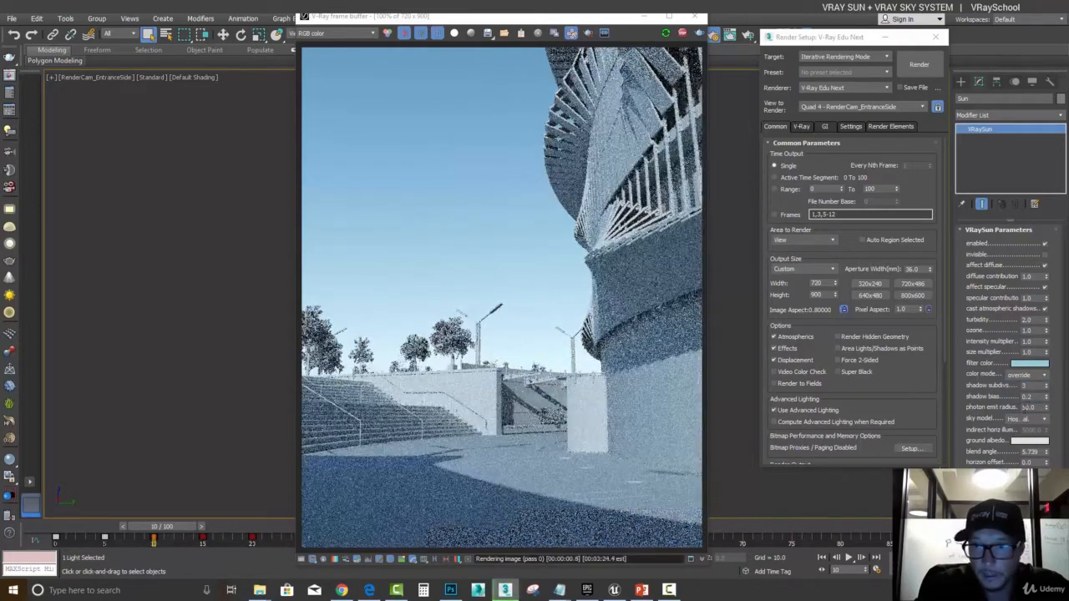
{"action": "left_click", "coordinate": [1025, 376]}
{"action": "left_click", "coordinate": [1023, 385]}
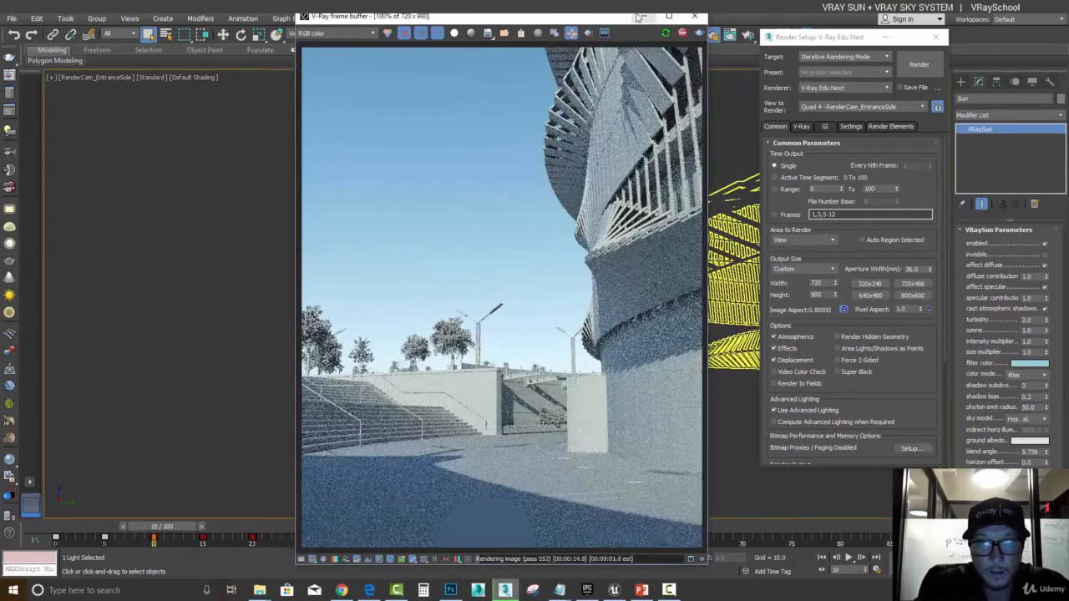
Isolate the selected Sun so that the interactive render shows only the sky and ground.
{"action": "left_click_drag", "start_coordinate": [639, 16], "coordinate": [334, 16]}
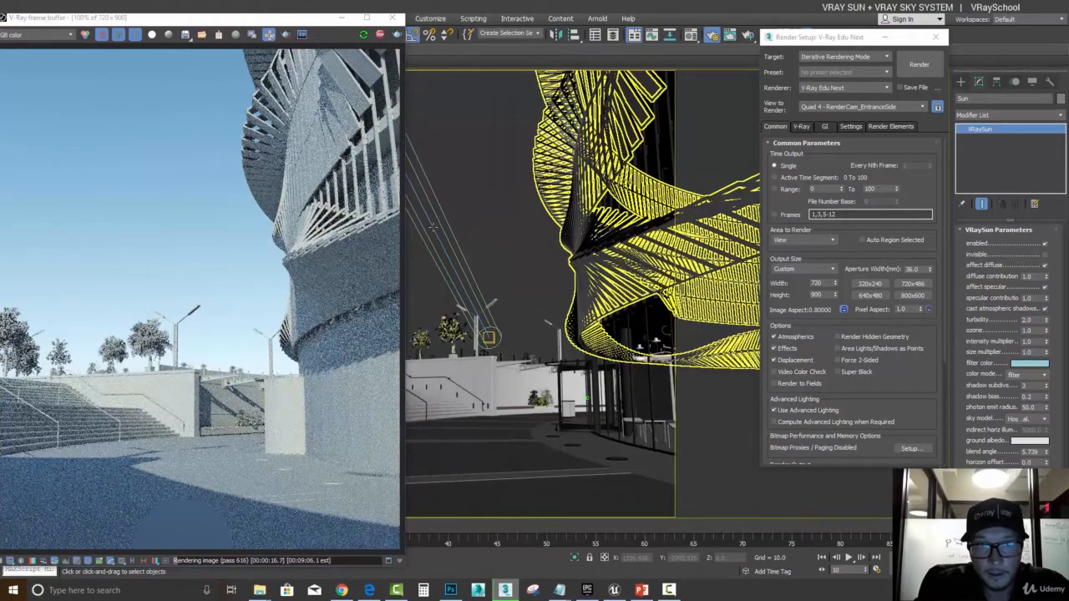
{"action": "left_click", "coordinate": [574, 558]}
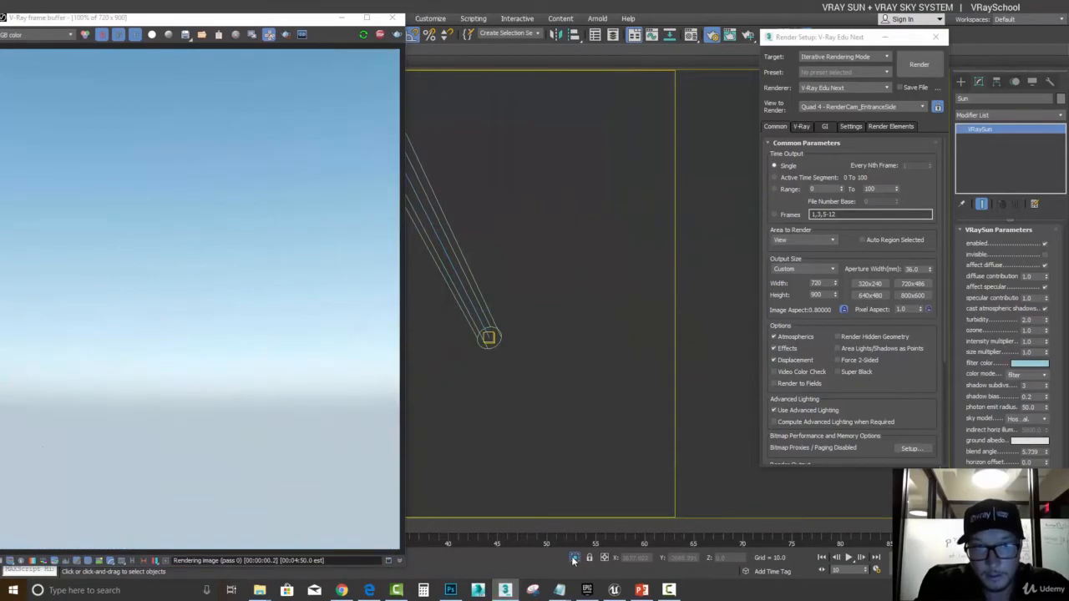
{"action": "left_click_drag", "start_coordinate": [300, 18], "coordinate": [456, 9]}
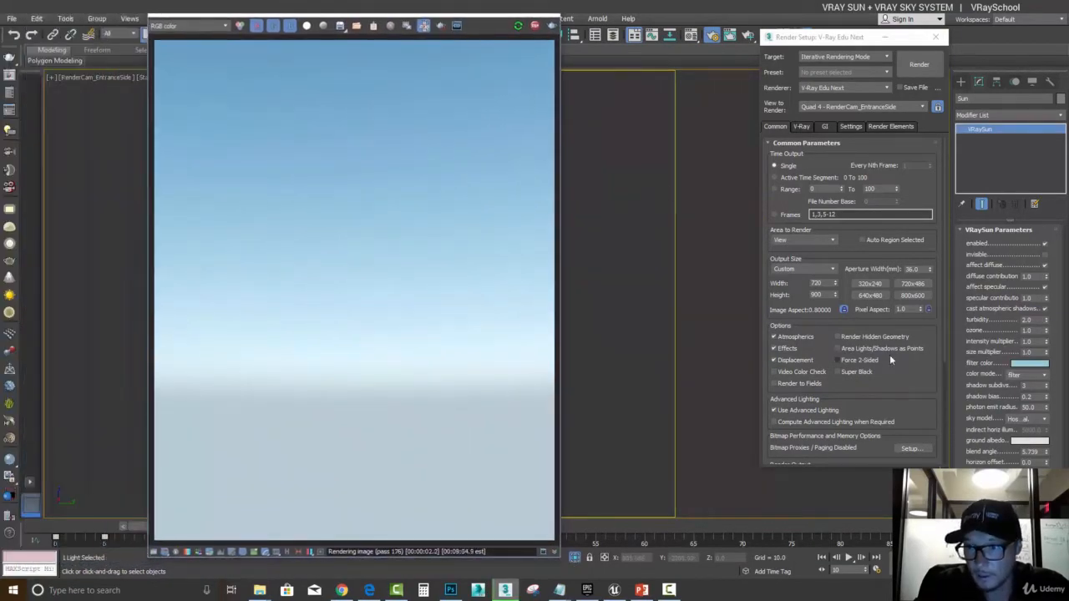
Try different colors for the Sun's ground albedo and settle on a medium green.
{"action": "left_click", "coordinate": [1029, 441]}
{"action": "left_click_drag", "start_coordinate": [416, 89], "coordinate": [425, 101]}
{"action": "mouse_move", "coordinate": [489, 138]}
{"action": "left_mouse_down"}
{"action": "mouse_move", "coordinate": [489, 84]}
{"action": "mouse_move", "coordinate": [410, 104]}
{"action": "left_mouse_up"}
{"action": "left_click", "coordinate": [443, 100]}
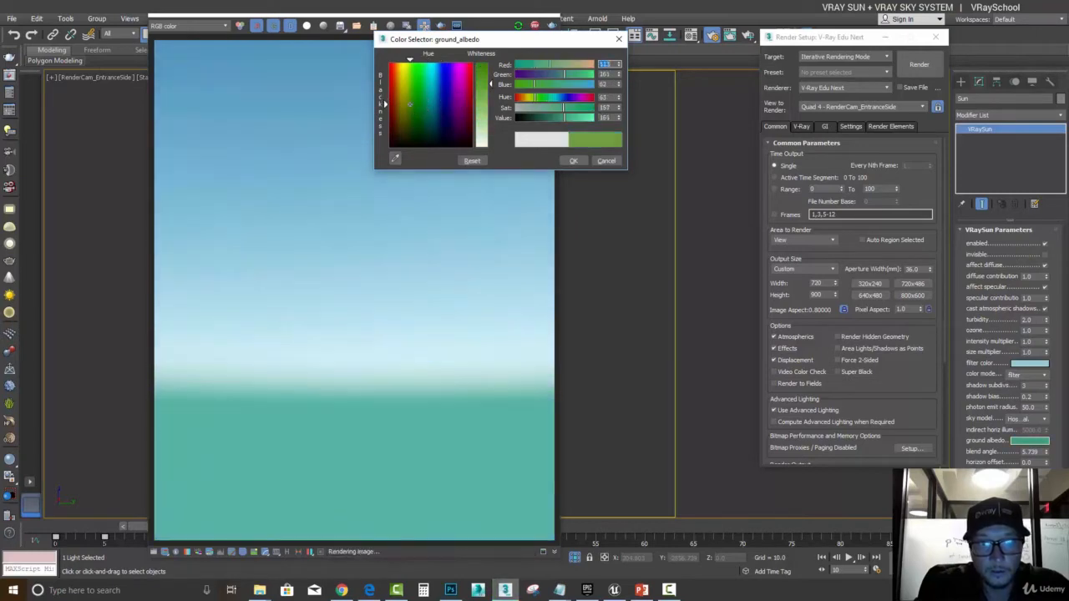
{"action": "left_click", "coordinate": [573, 161]}
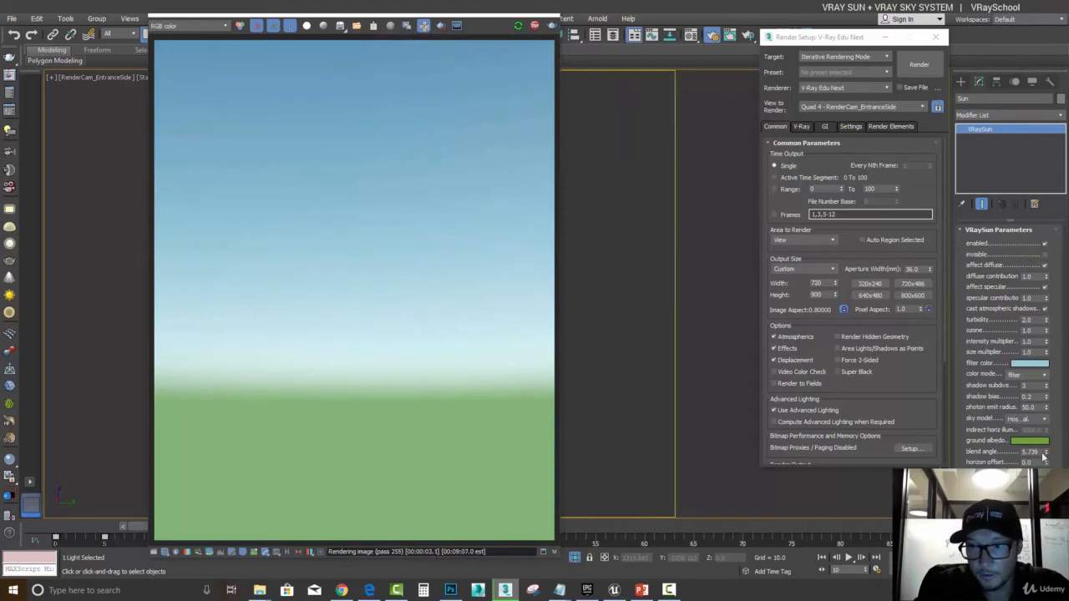
Raise the Sun's blend angle to 16.644, then try a horizon offset of about 15 and reset it to 0.
{"action": "left_click_drag", "start_coordinate": [1047, 453], "coordinate": [974, 46]}
{"action": "left_click_drag", "start_coordinate": [925, 386], "coordinate": [827, 278]}
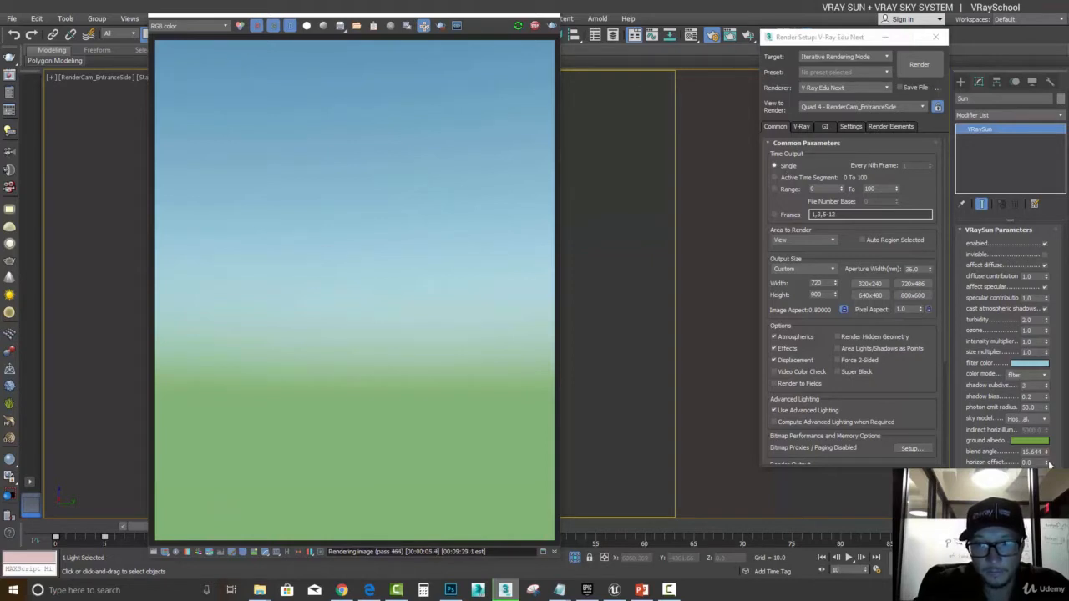
{"action": "left_click_drag", "start_coordinate": [1048, 464], "coordinate": [1042, 147]}
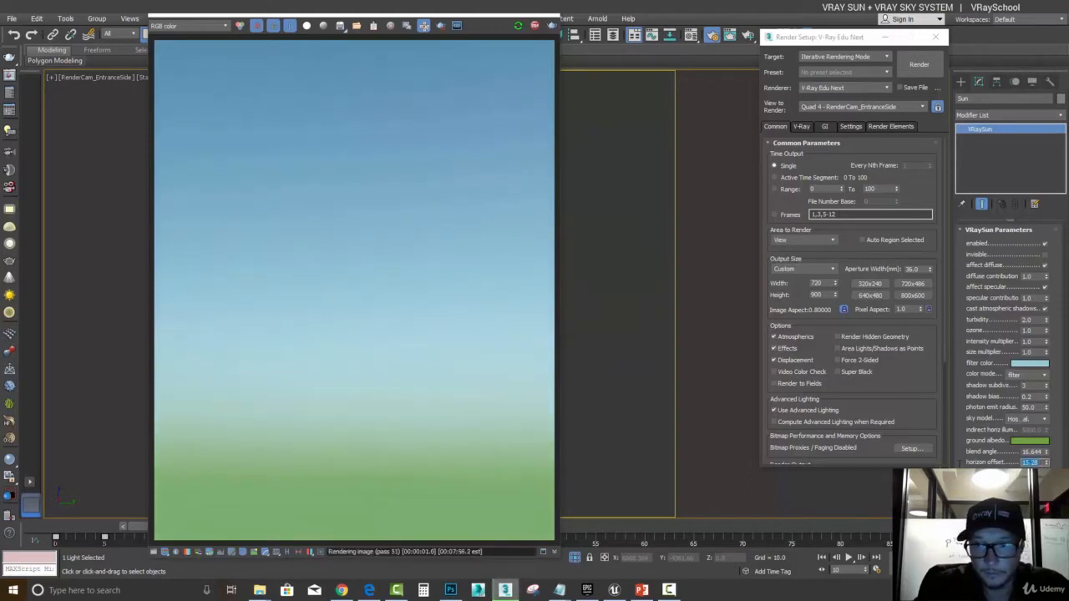
{"action": "type", "text": "0"}
{"action": "key", "text": "Return"}
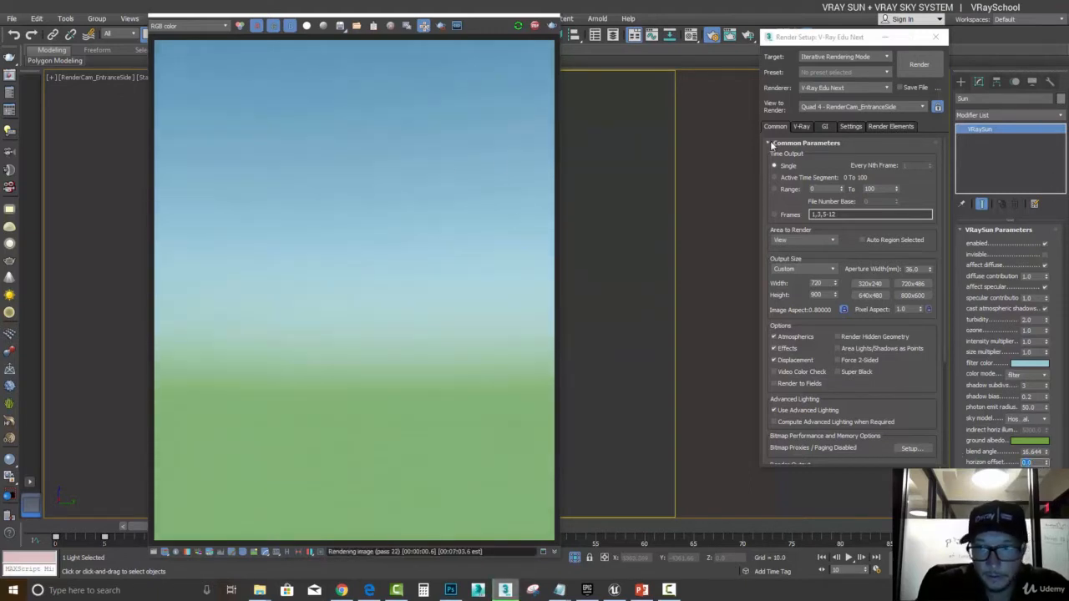
Exit isolation to bring back the building and change the Sun's ground albedo to brown (141, 103, 62).
{"action": "left_click", "coordinate": [574, 558]}
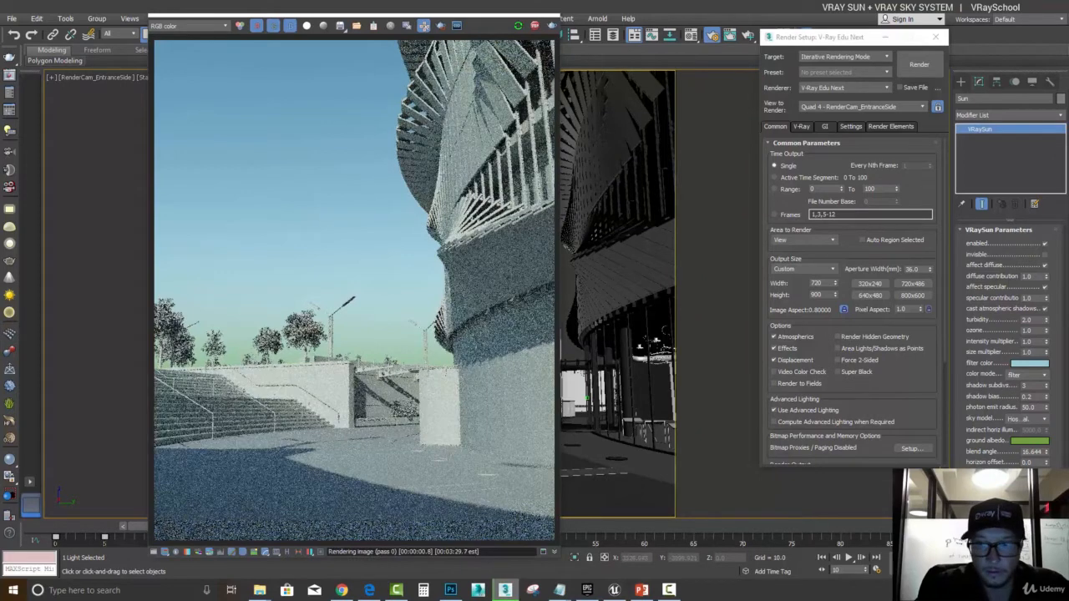
{"action": "left_click", "coordinate": [1025, 441]}
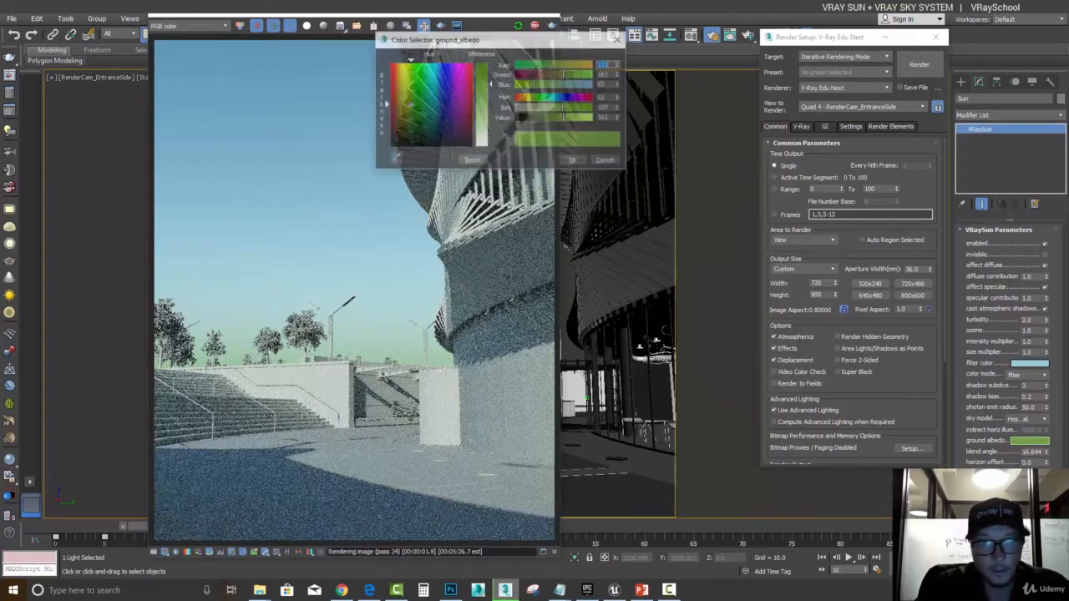
{"action": "left_click", "coordinate": [402, 113]}
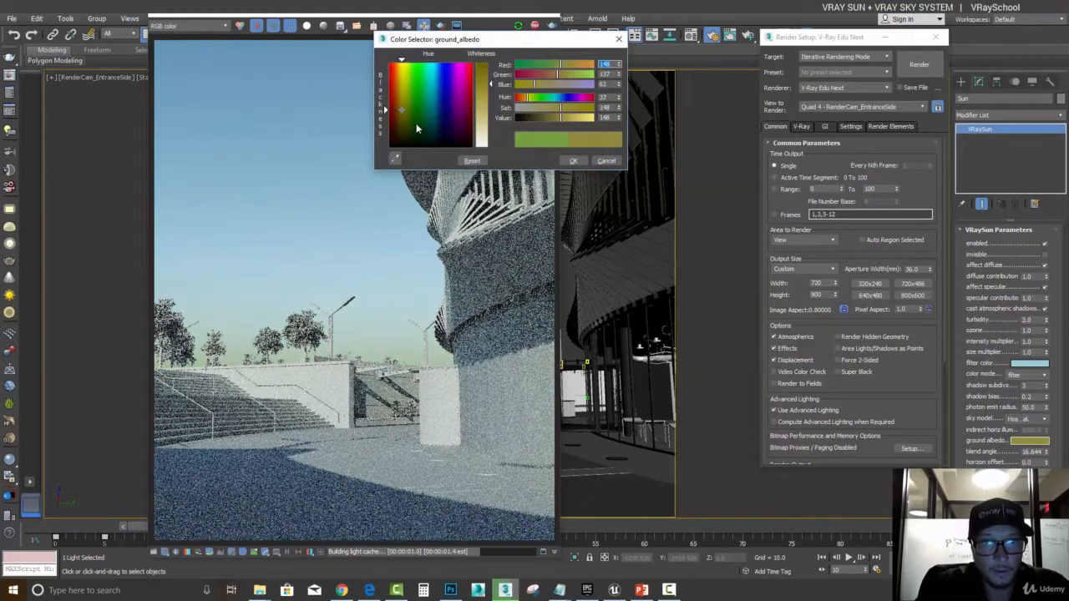
{"action": "left_click_drag", "start_coordinate": [402, 117], "coordinate": [397, 113]}
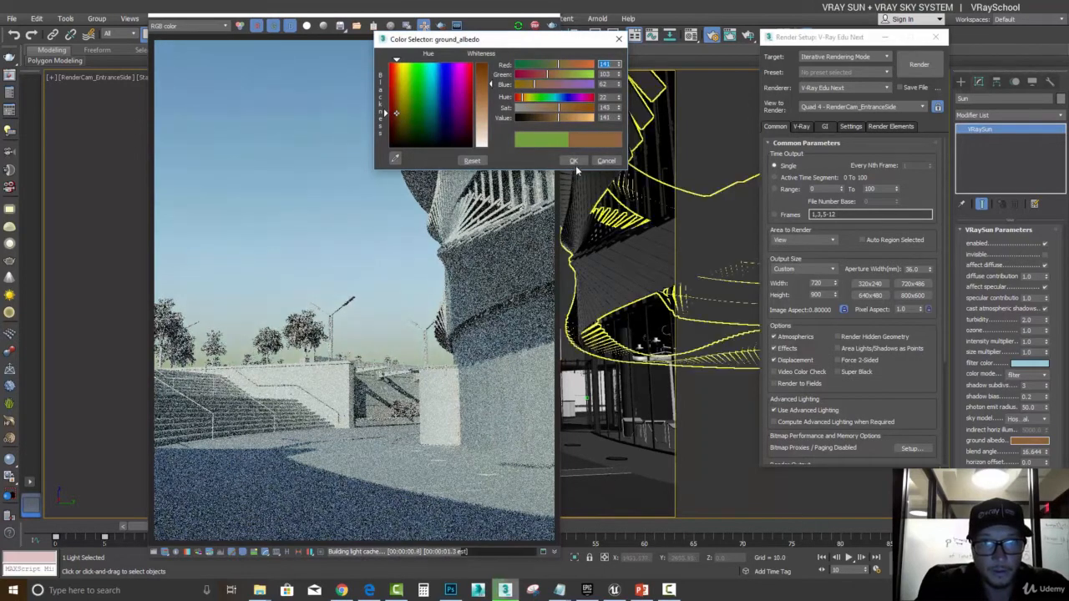
{"action": "left_click", "coordinate": [574, 161]}
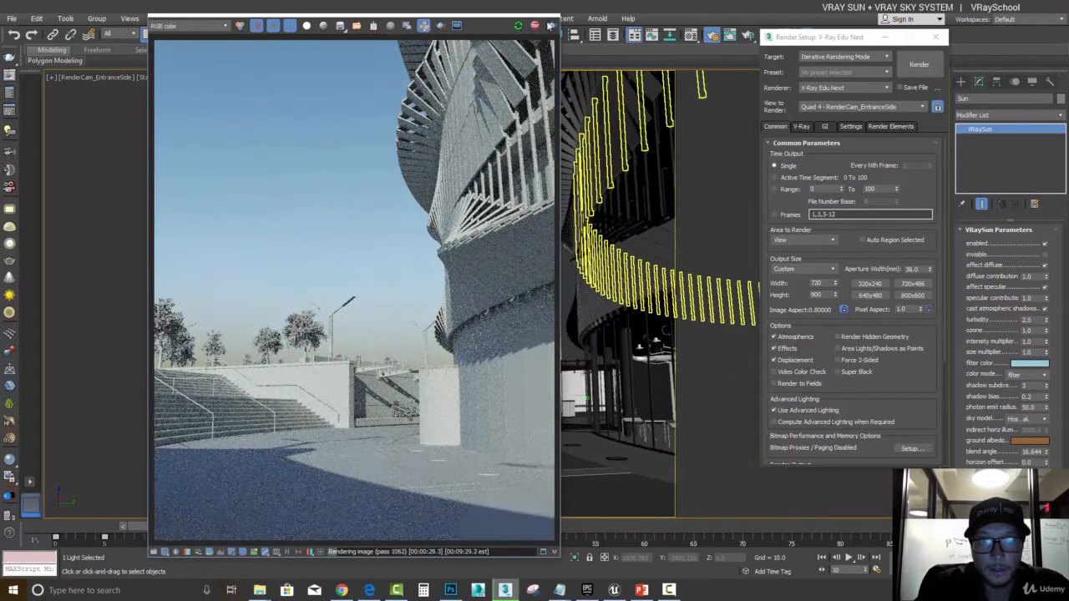
Stop the interactive render and switch the render target to ActiveShade Mode.
{"action": "left_click", "coordinate": [535, 26]}
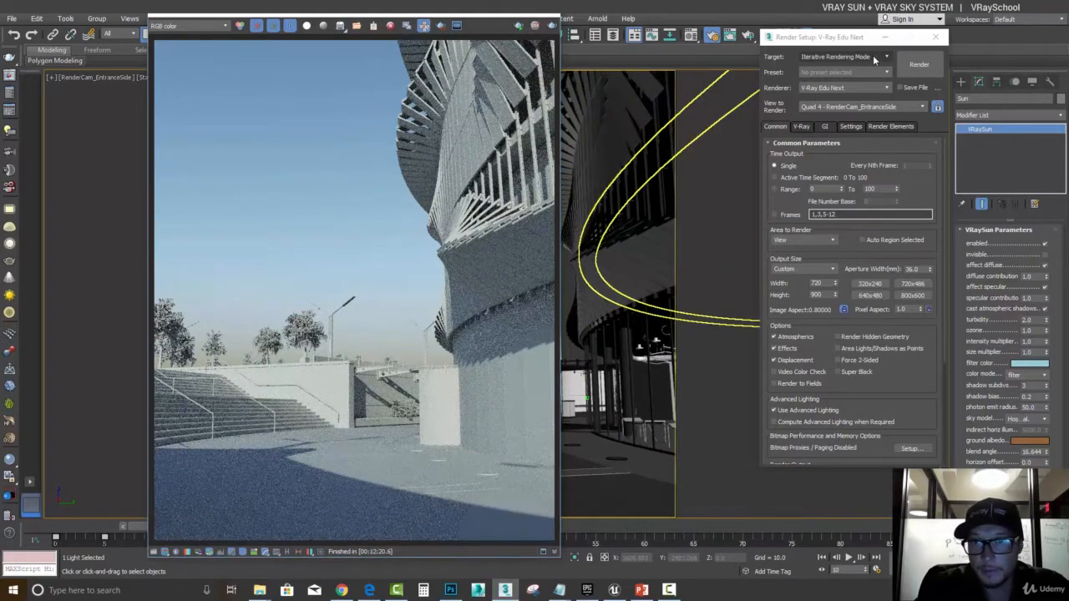
{"action": "left_click", "coordinate": [843, 56]}
{"action": "left_click", "coordinate": [836, 88]}
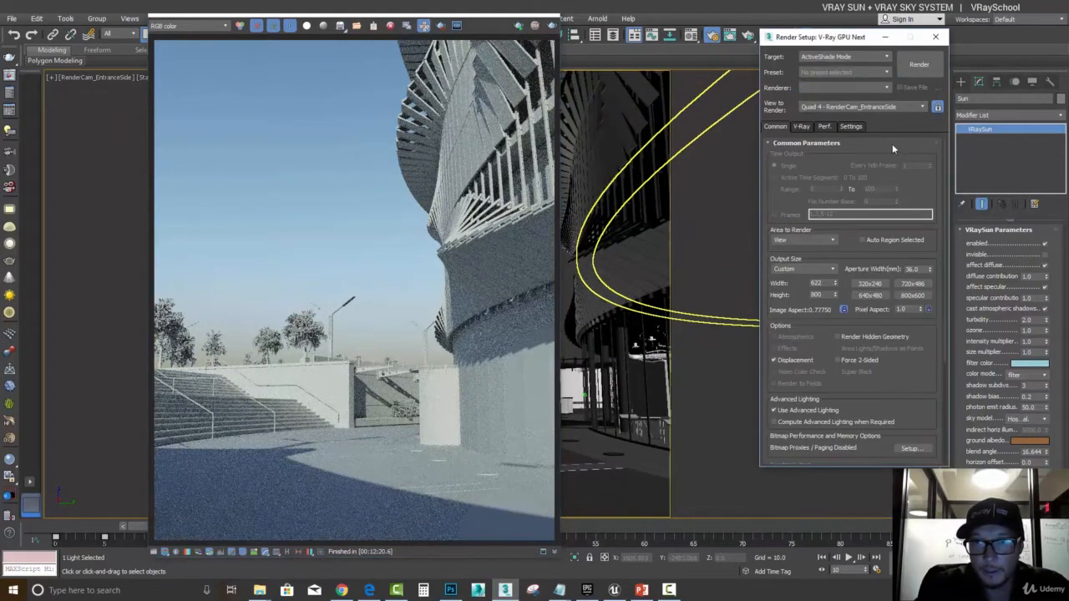
Assign V-Ray GPU Next as the production renderer and start a new interactive render.
{"action": "left_click_drag", "start_coordinate": [889, 421], "coordinate": [892, 107]}
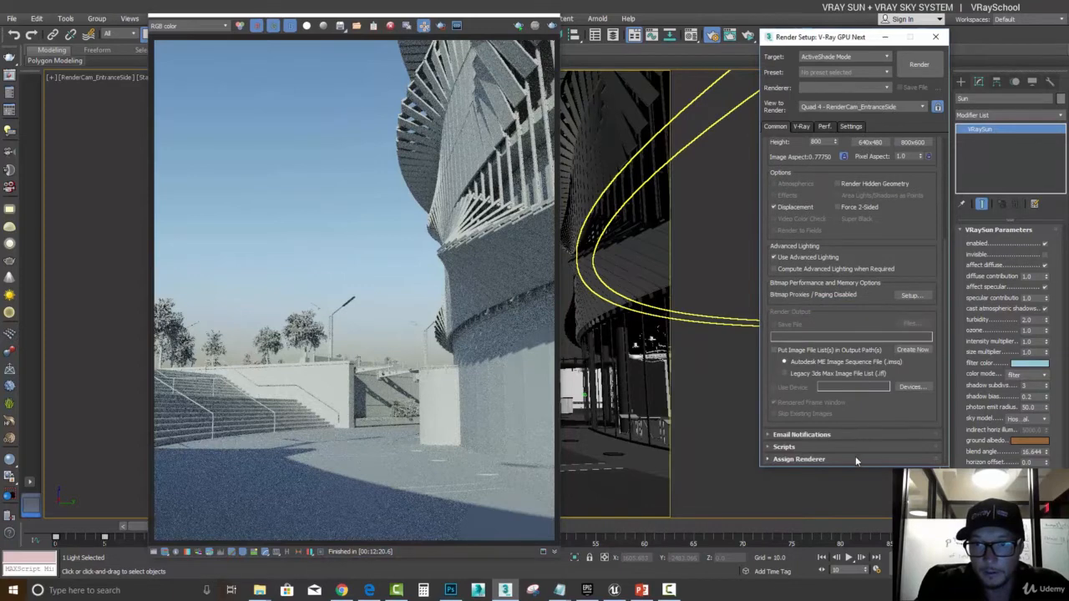
{"action": "left_click", "coordinate": [856, 459]}
{"action": "left_click", "coordinate": [912, 411]}
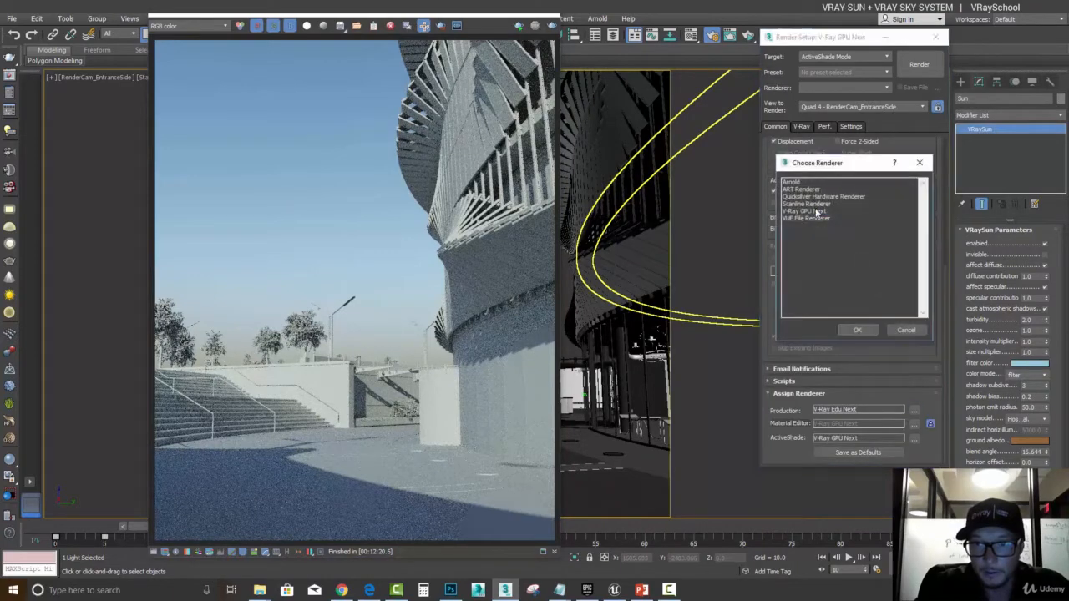
{"action": "left_click", "coordinate": [818, 214]}
{"action": "left_click", "coordinate": [868, 333]}
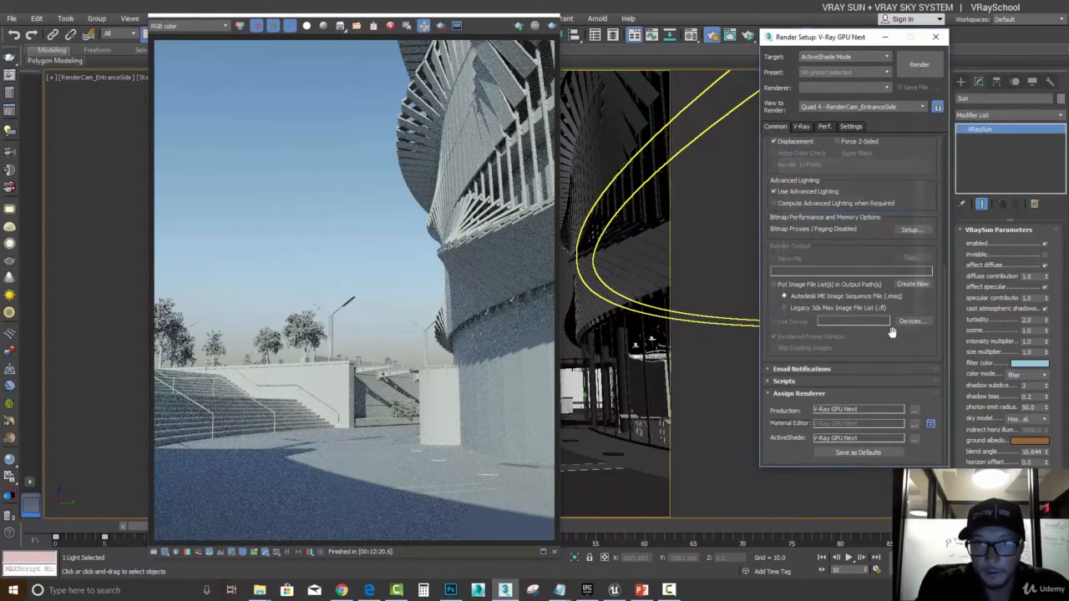
{"action": "left_click", "coordinate": [522, 26]}
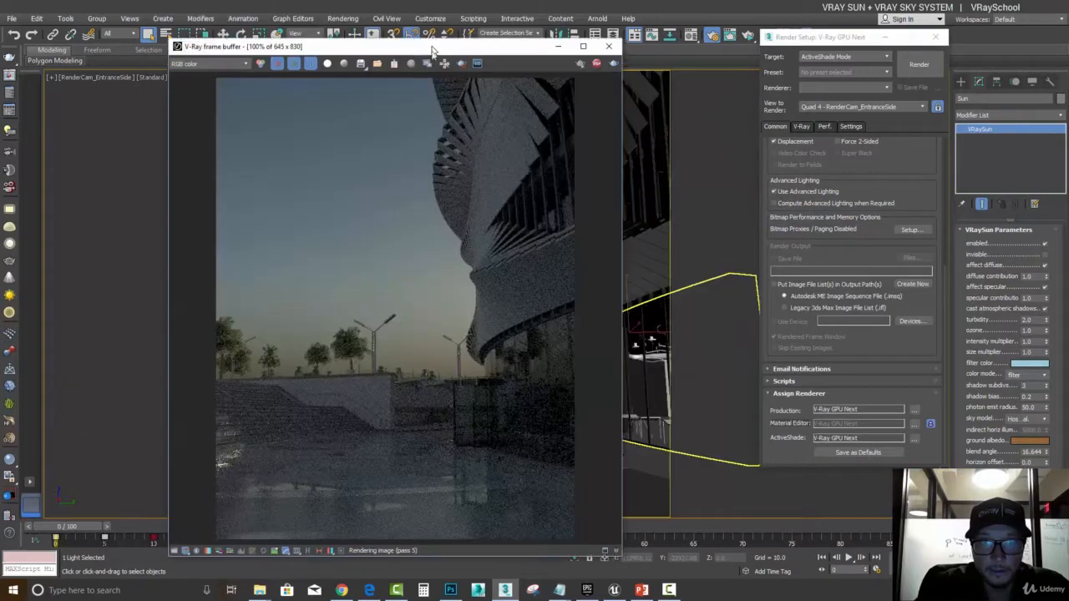
{"action": "left_click_drag", "start_coordinate": [469, 39], "coordinate": [468, 52]}
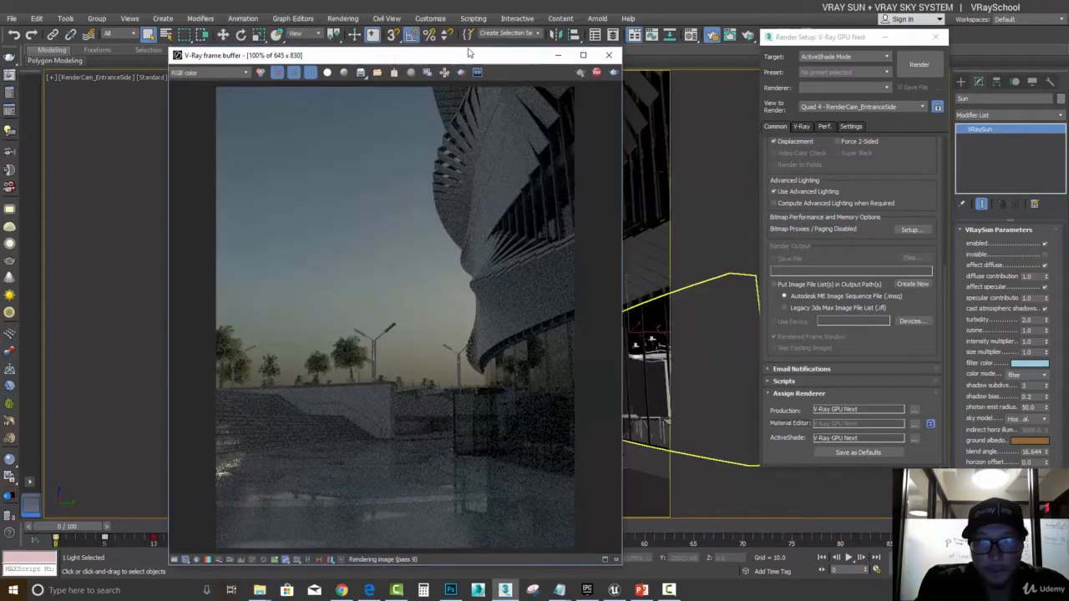
Open the environment settings and show the general parameters of the VRayAerialPerspective atmosphere effect beside the render.
{"action": "left_click", "coordinate": [430, 19]}
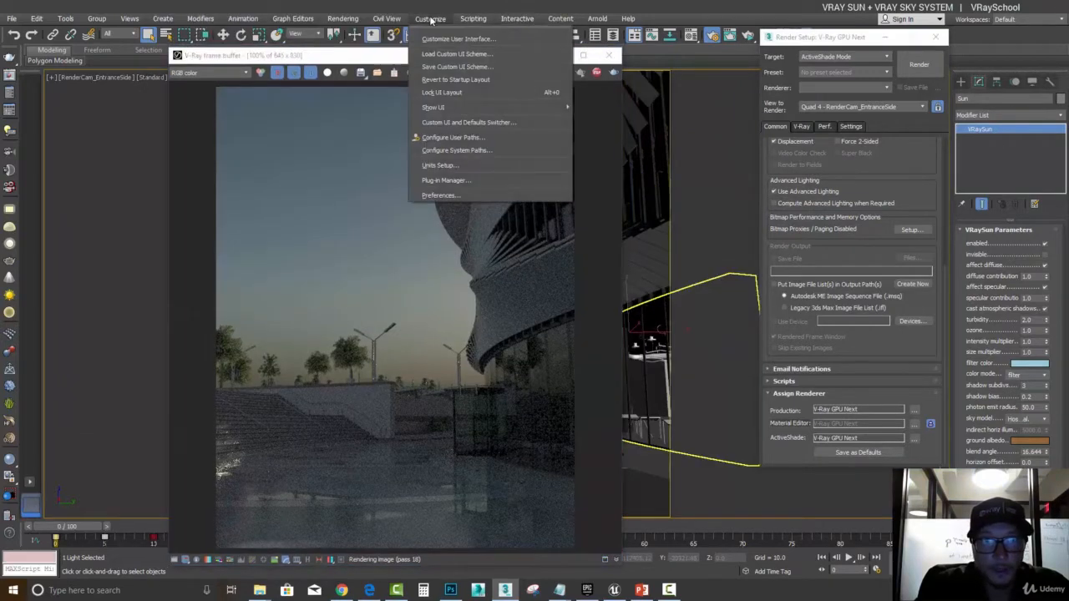
{"action": "left_click", "coordinate": [342, 18]}
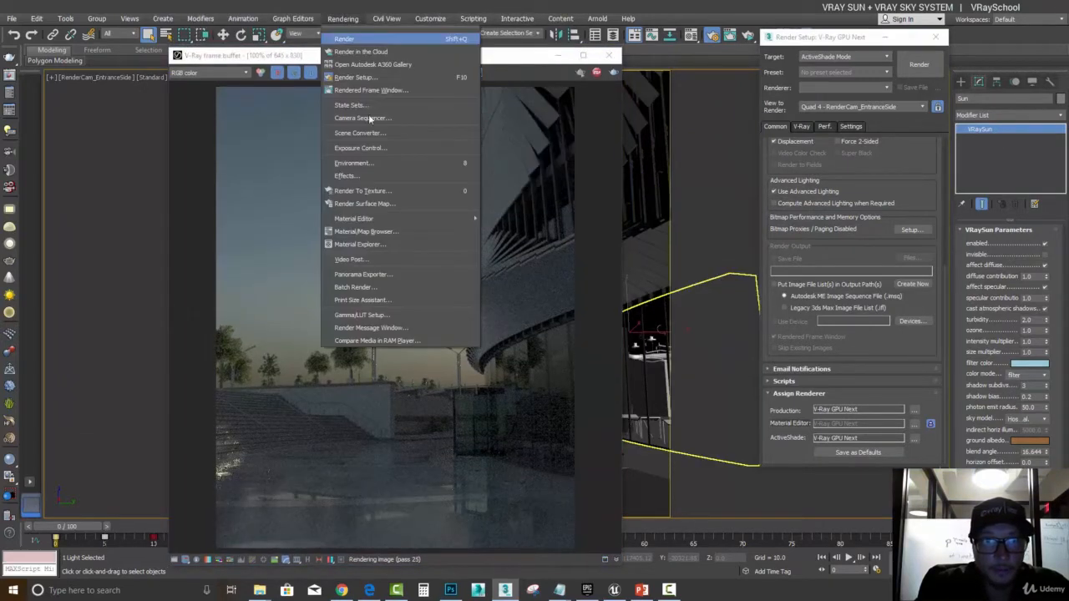
{"action": "left_click", "coordinate": [383, 163]}
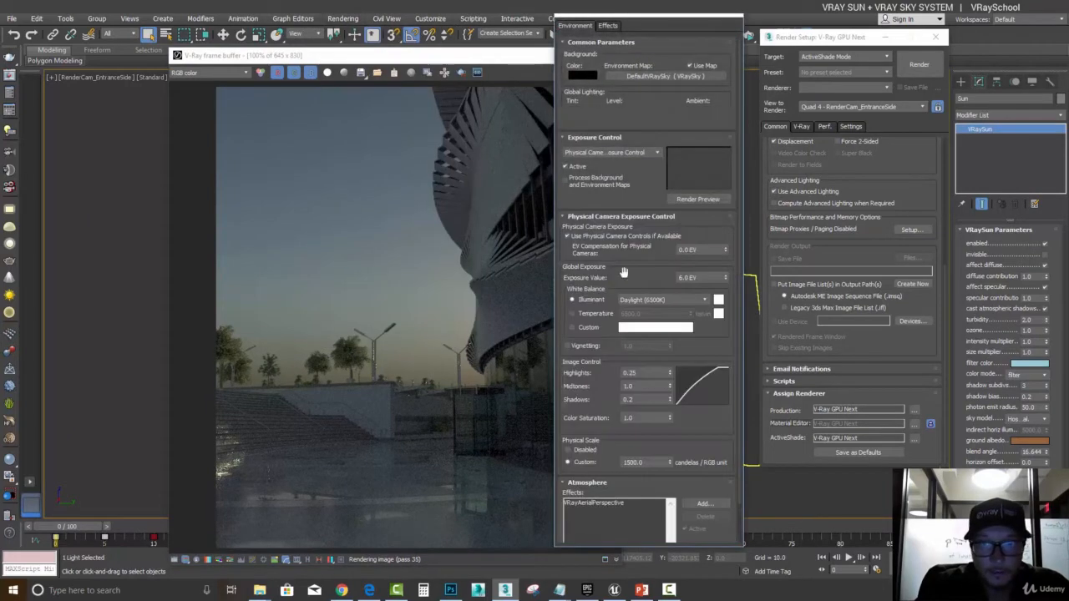
{"action": "scroll", "coordinate": [706, 436], "scroll_direction": "down", "scroll_amount": 5}
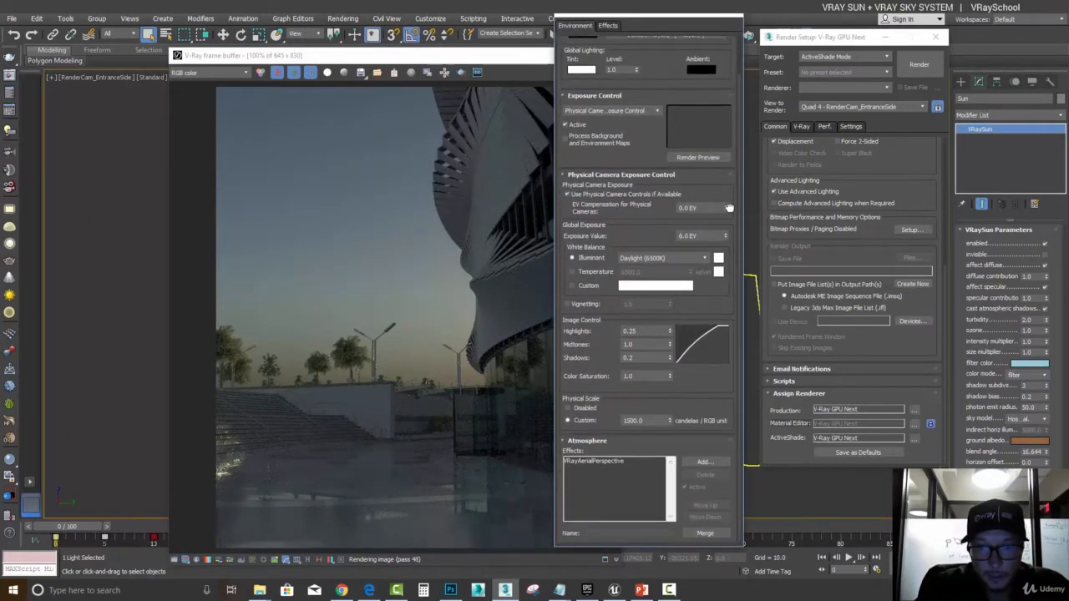
{"action": "left_click", "coordinate": [615, 461]}
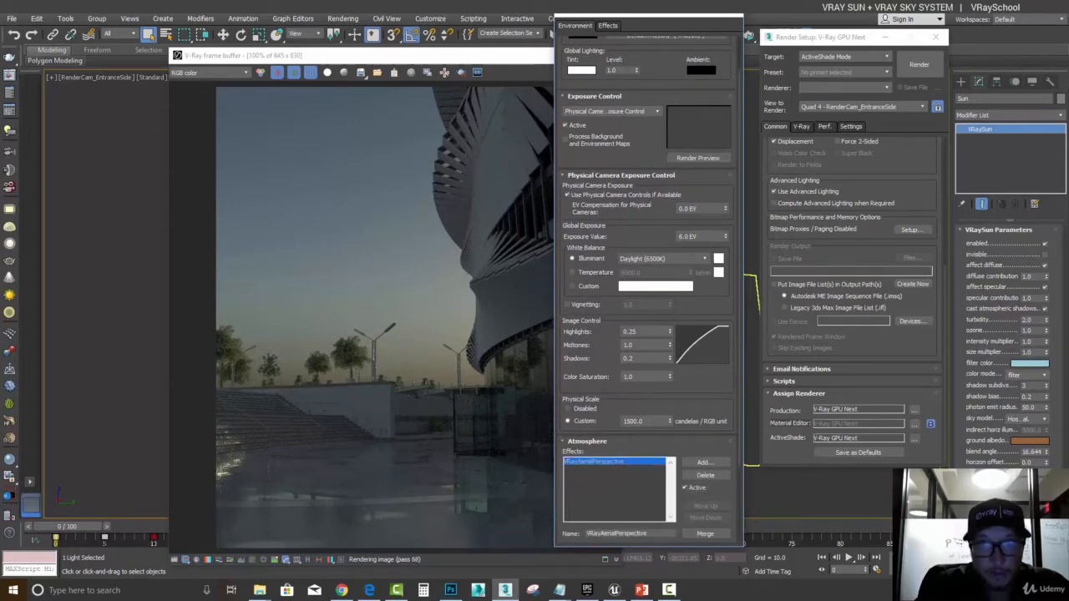
{"action": "scroll", "coordinate": [699, 159], "scroll_direction": "down", "scroll_amount": 5}
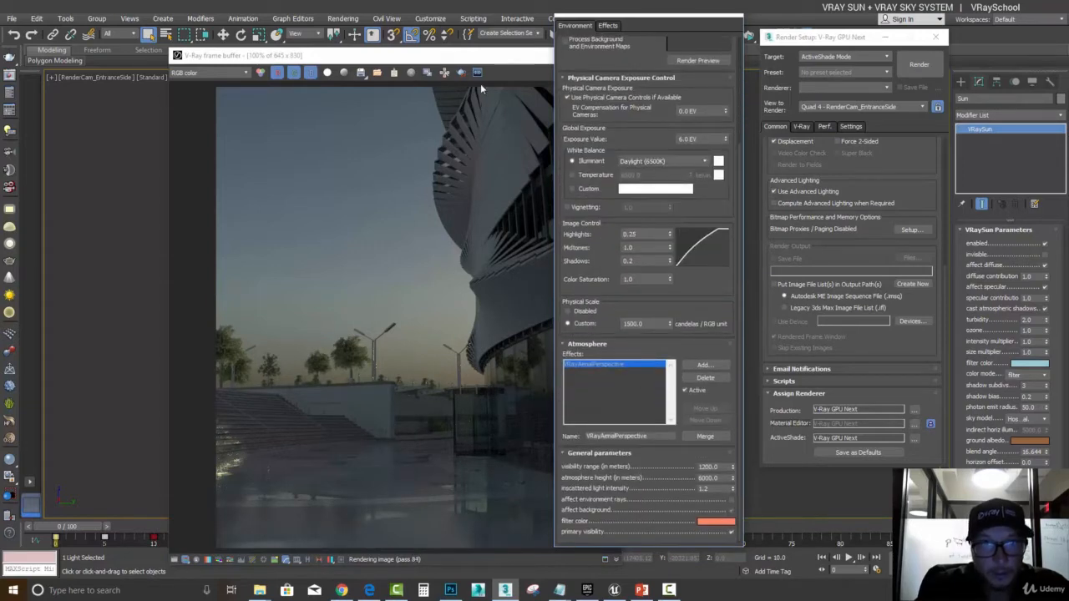
{"action": "left_click_drag", "start_coordinate": [468, 56], "coordinate": [414, 49]}
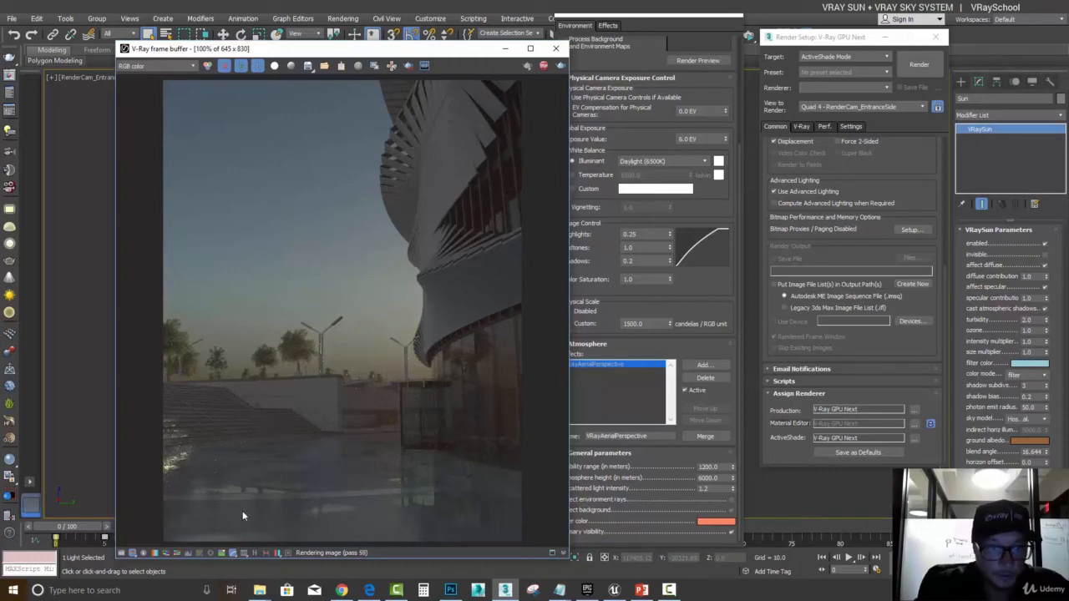
Move the timeline to frame 5 to render the Sun's position there with the GPU renderer.
{"action": "left_click_drag", "start_coordinate": [86, 524], "coordinate": [132, 524]}
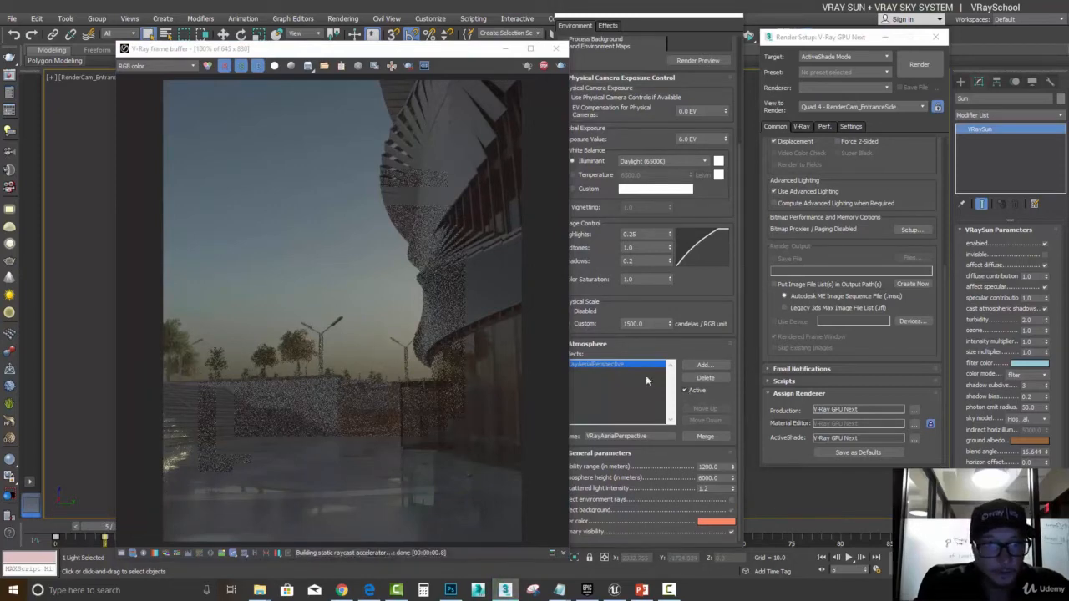
{"action": "left_click", "coordinate": [685, 390]}
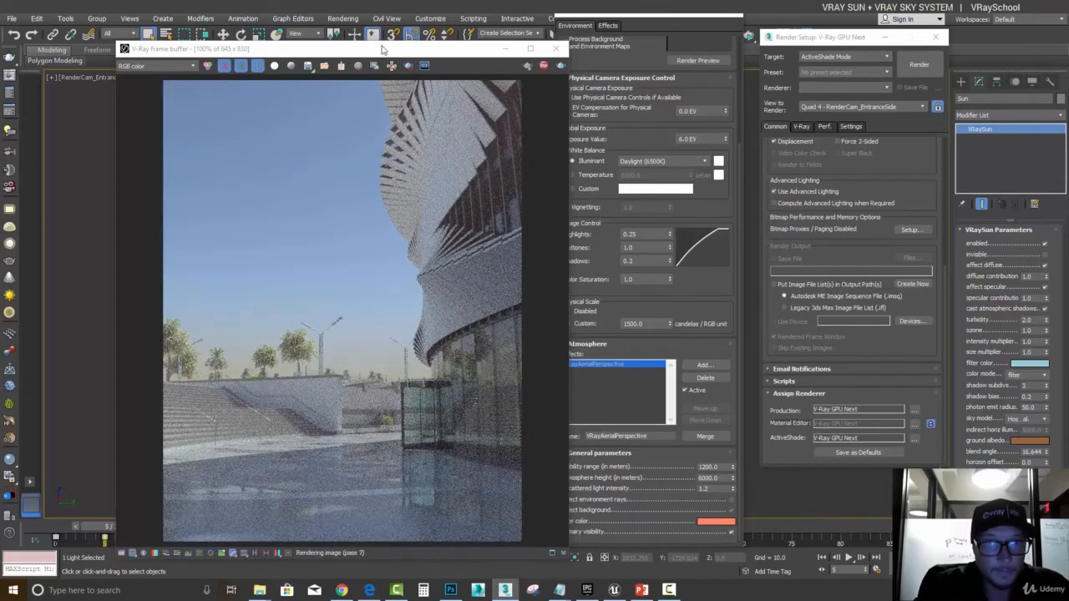
{"action": "left_click_drag", "start_coordinate": [385, 52], "coordinate": [476, 23]}
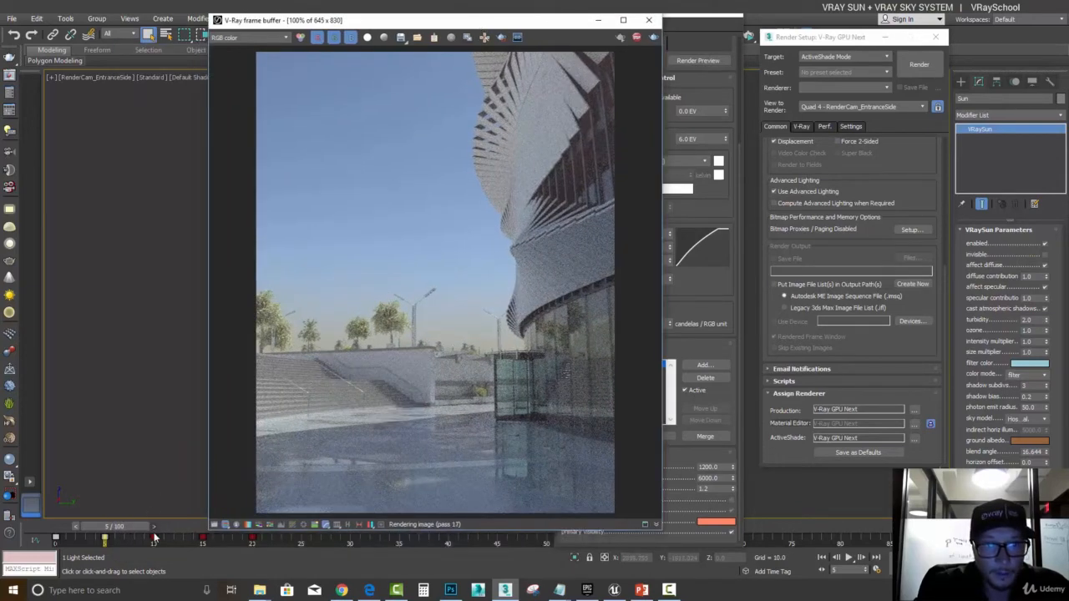
Move the timeline to frame 10, on to frame 20 and back to frame 0 to render the Sun at each position.
{"action": "left_click_drag", "start_coordinate": [125, 527], "coordinate": [171, 533]}
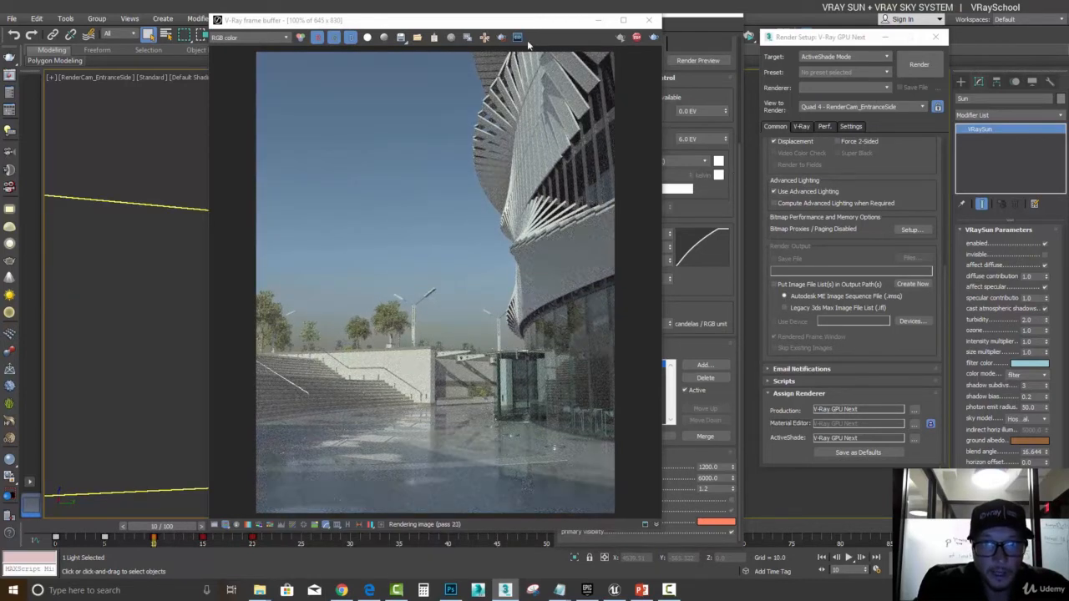
{"action": "left_click_drag", "start_coordinate": [489, 19], "coordinate": [344, 15]}
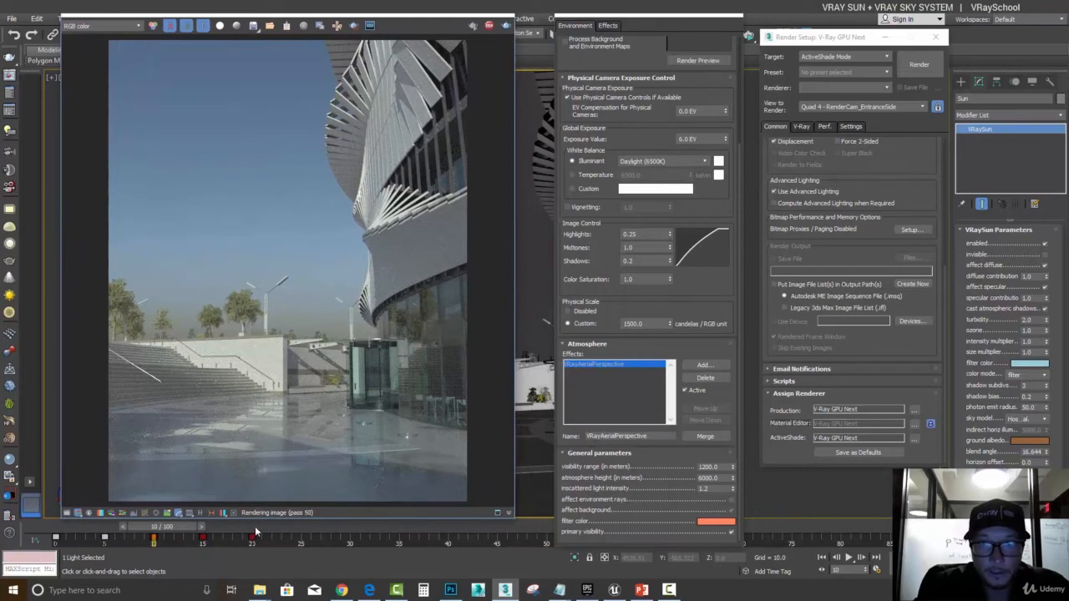
{"action": "left_click", "coordinate": [255, 527]}
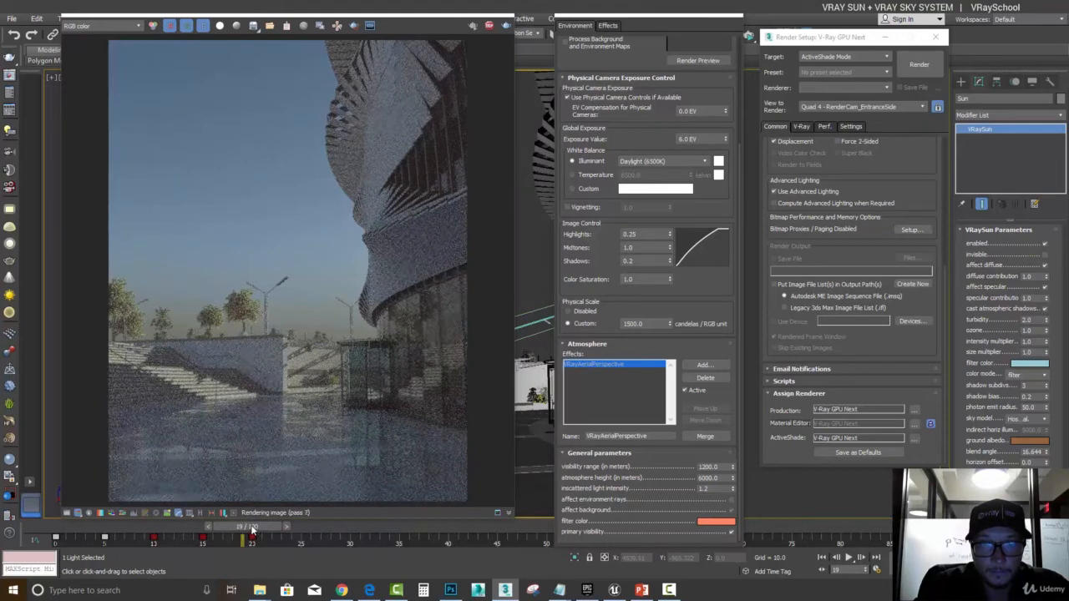
{"action": "left_click_drag", "start_coordinate": [251, 528], "coordinate": [268, 532]}
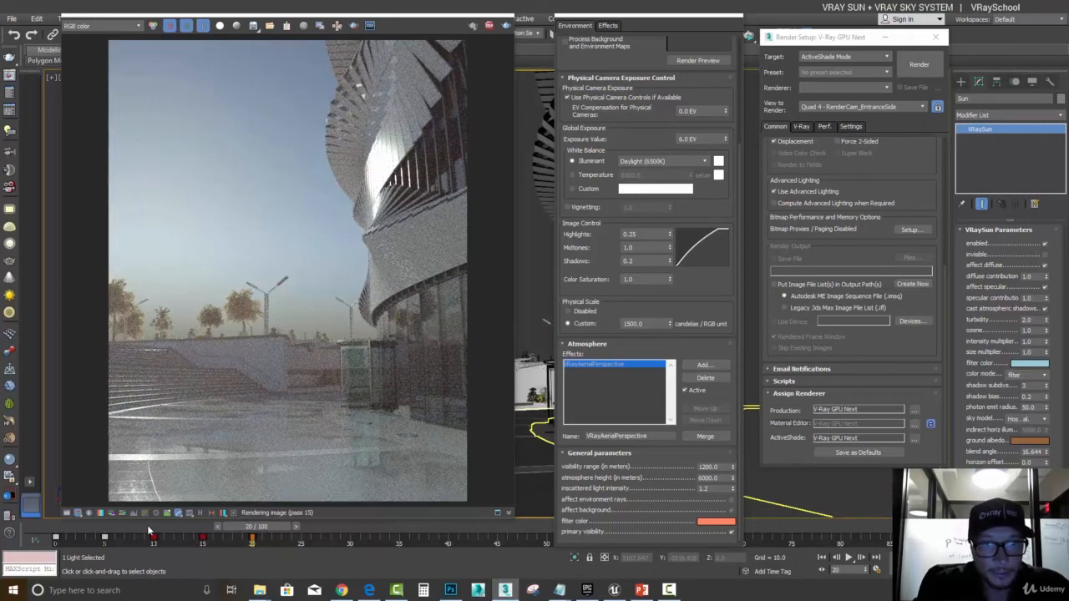
{"action": "left_click", "coordinate": [56, 527]}
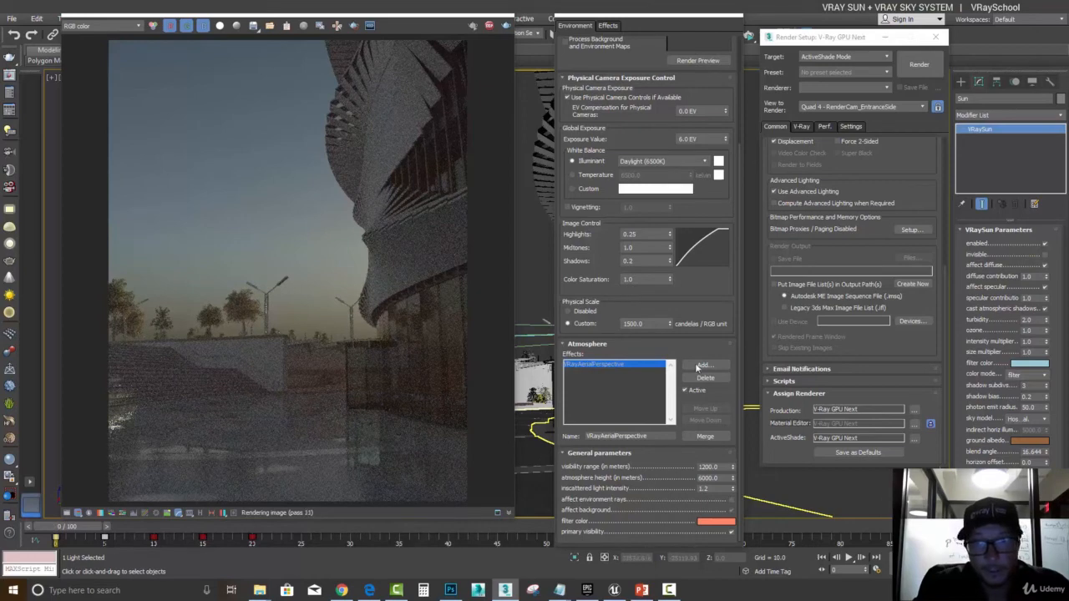
Deactivate the VRayAerialPerspective atmosphere effect, then stop and restart the interactive render without it.
{"action": "left_click", "coordinate": [685, 391]}
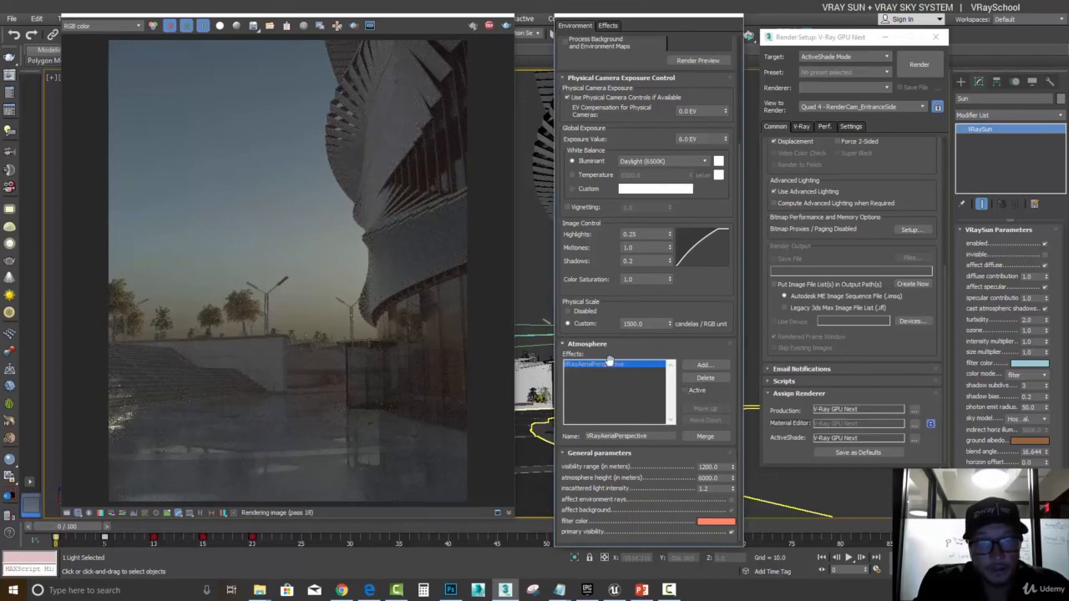
{"action": "left_click", "coordinate": [491, 25]}
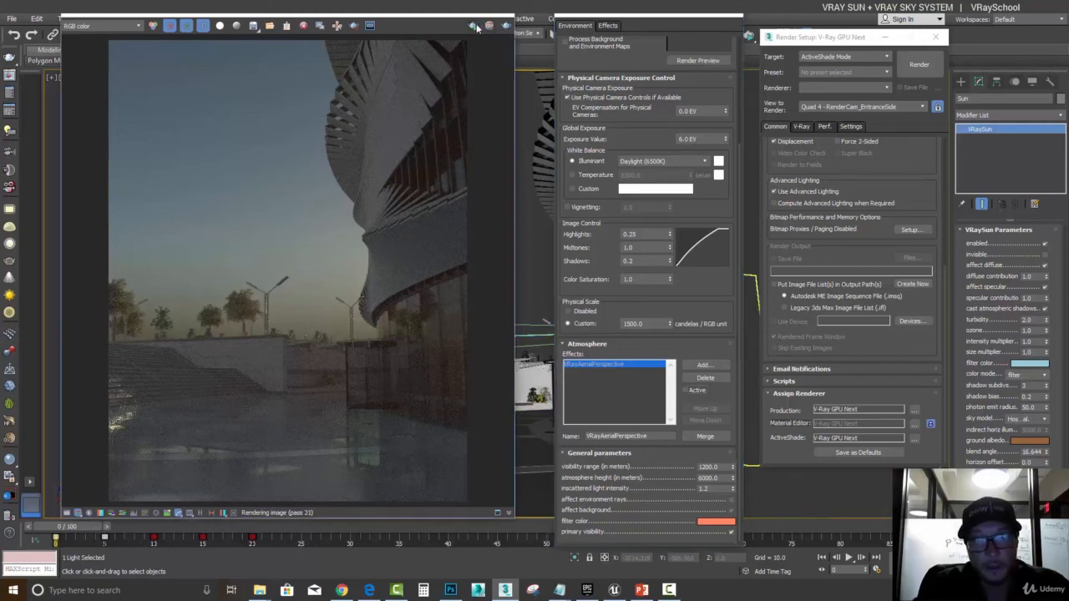
{"action": "left_click", "coordinate": [473, 26]}
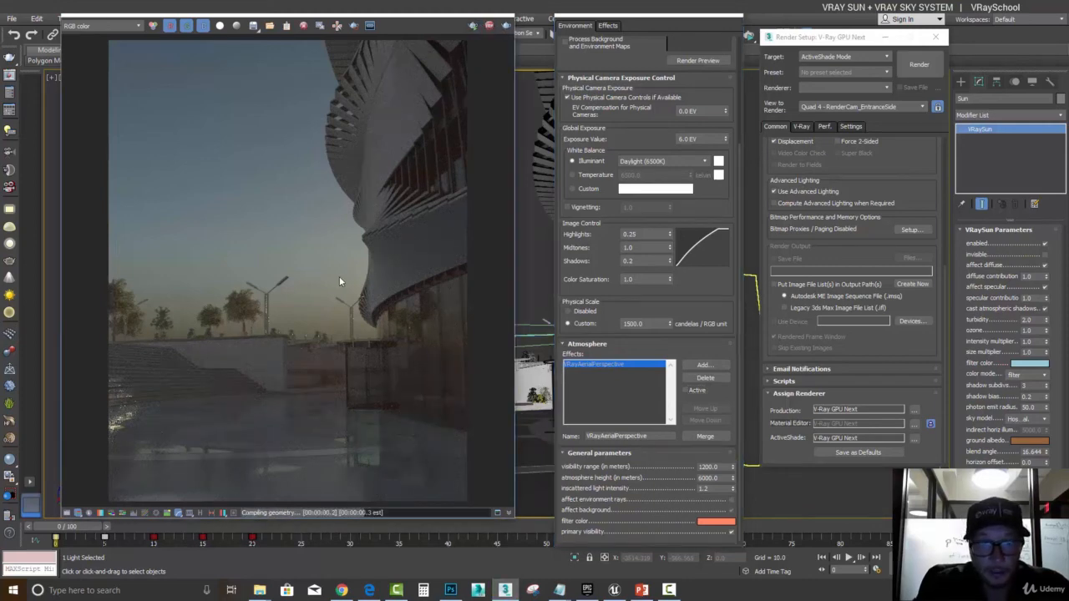